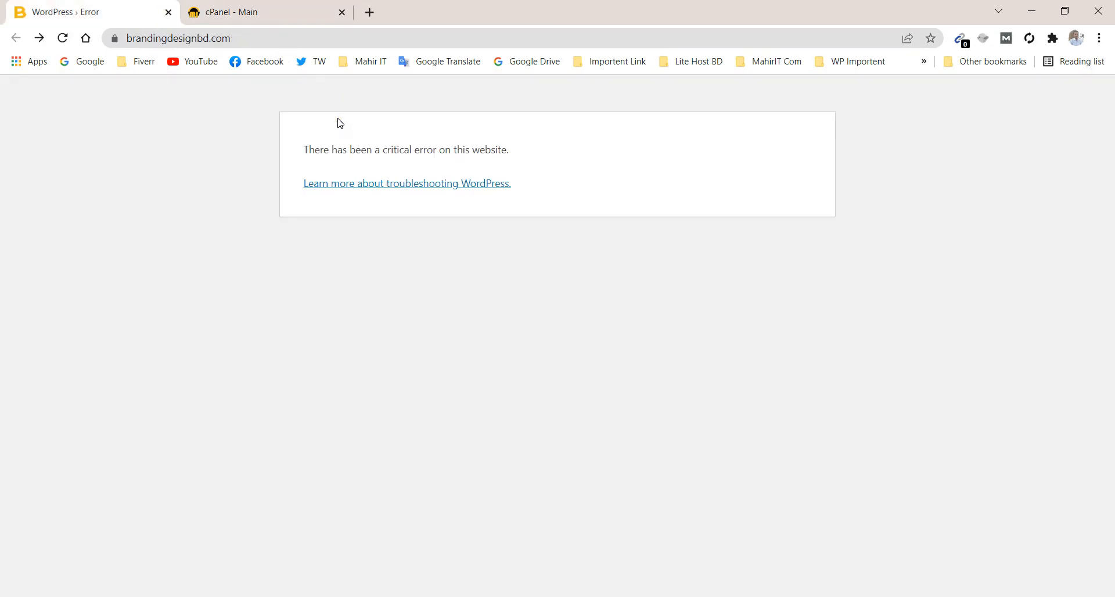
- Reload the brandingdesignbd.com page to check its critical error
click(63, 38)
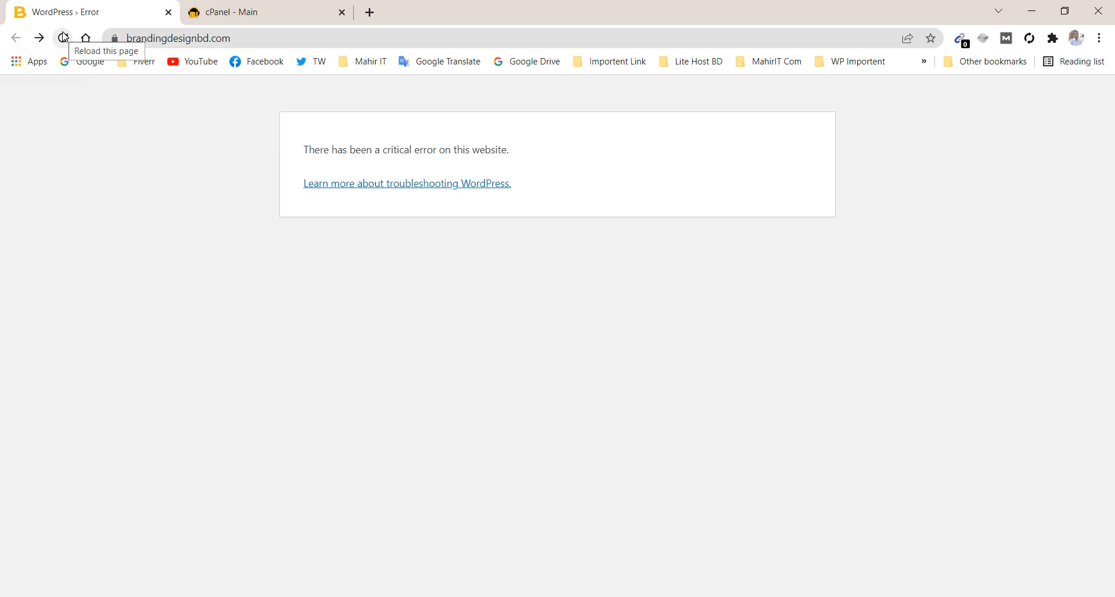
click(97, 182)
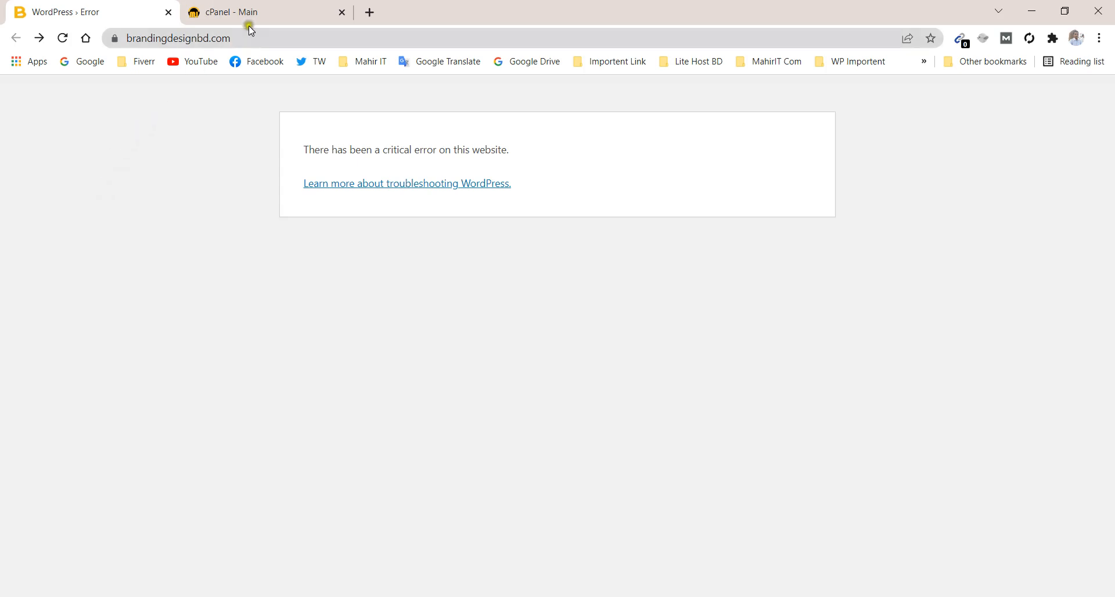
- Switch to cPanel, find Backup by searching "ba", view the full account backup options, and return to the cPanel home page
click(257, 8)
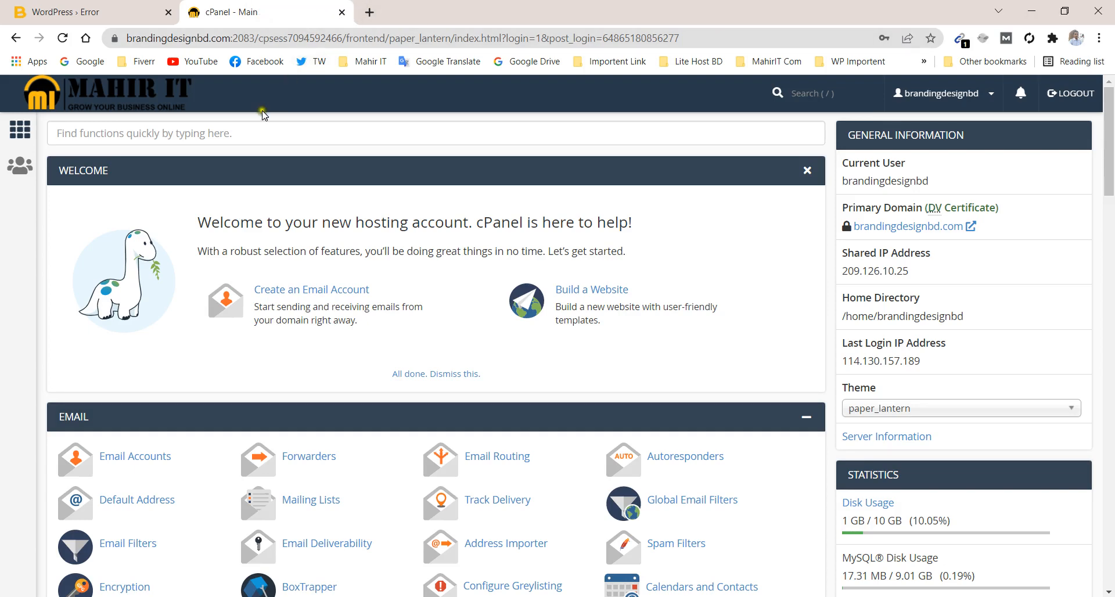
click(234, 134)
text(ba)
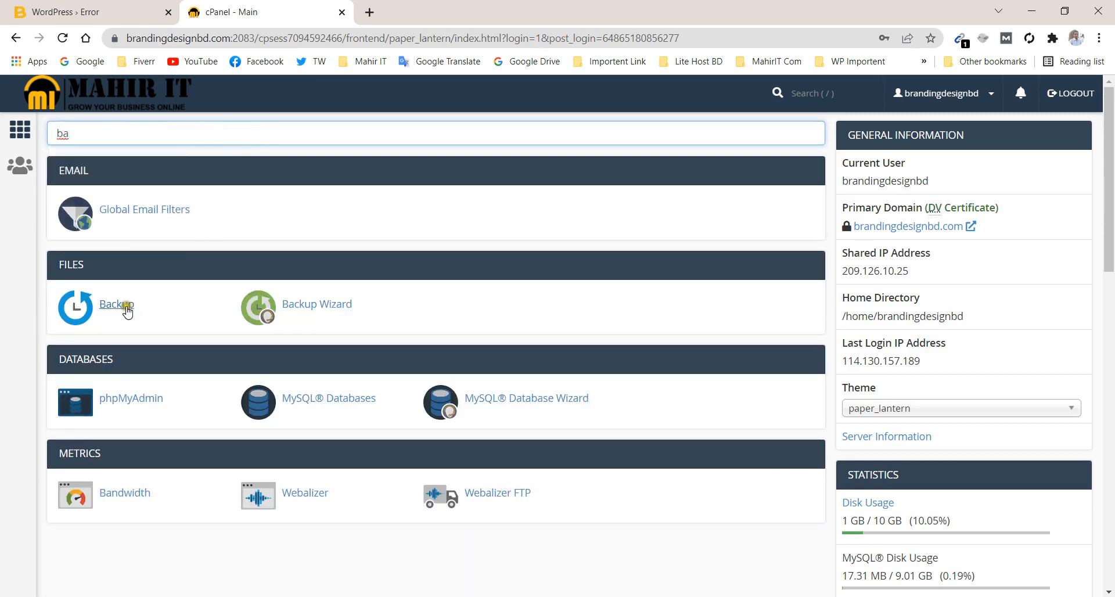
click(126, 309)
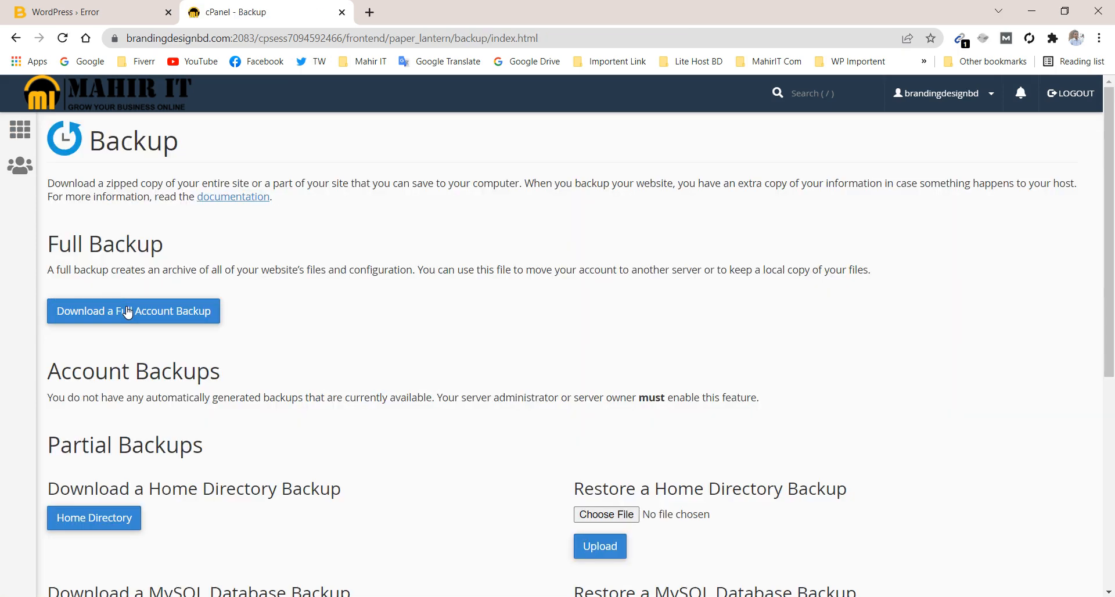
click(128, 312)
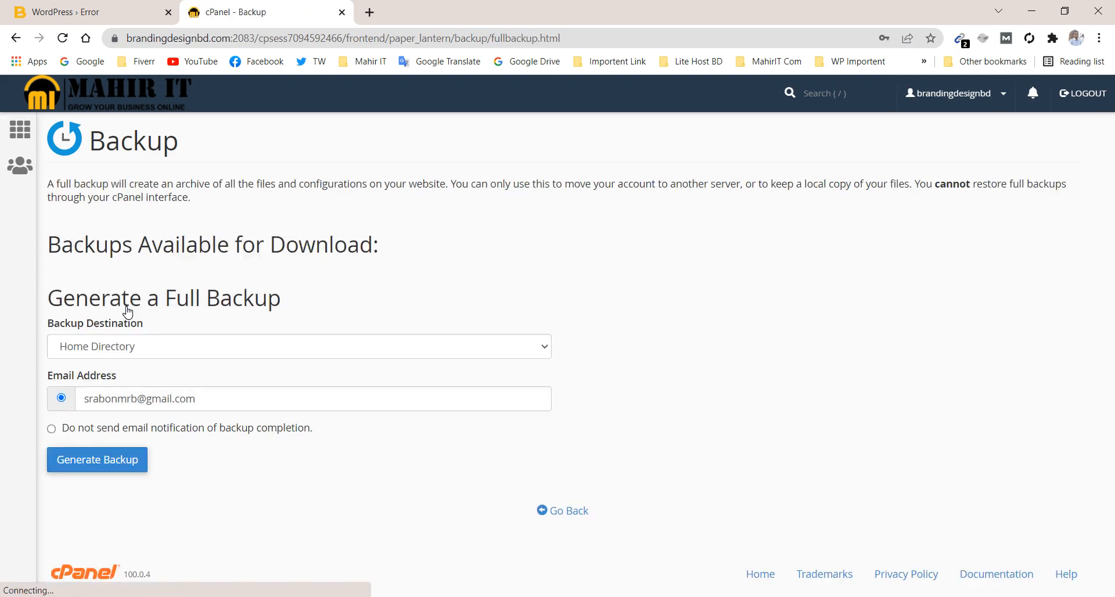
click(119, 459)
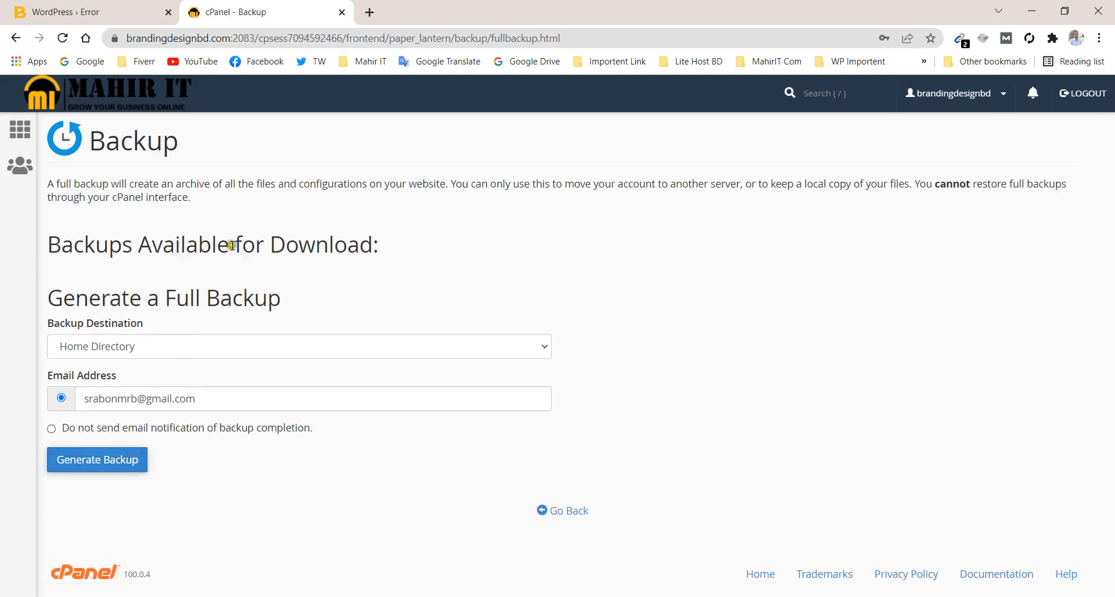
click(140, 96)
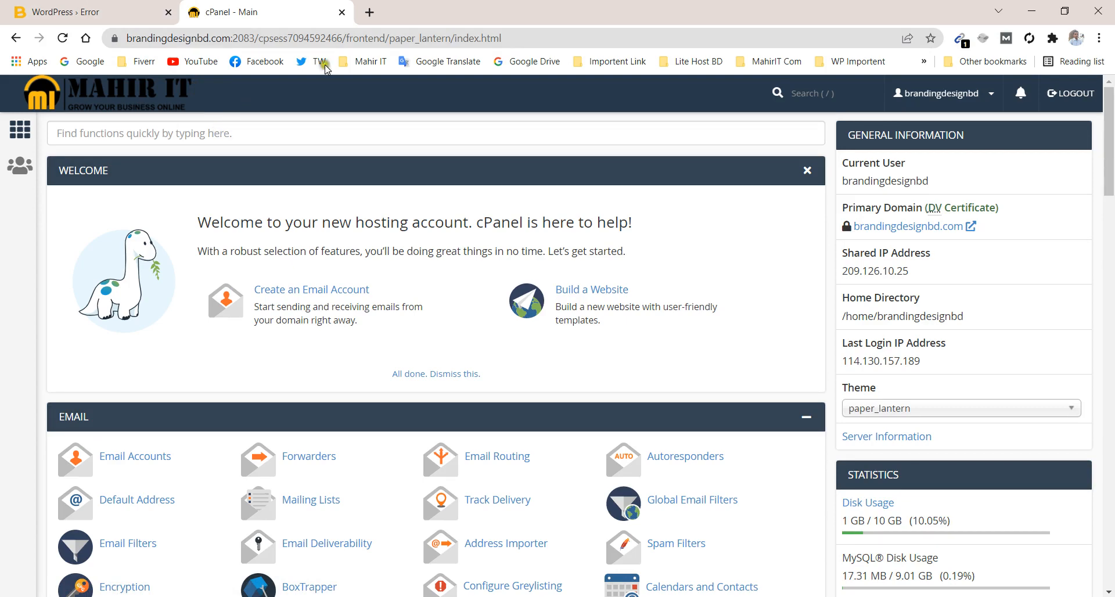
- Open wordpress.org in a new browser tab, view the WordPress 5.9.2 download on the Get WordPress page, and close the tab
click(131, 11)
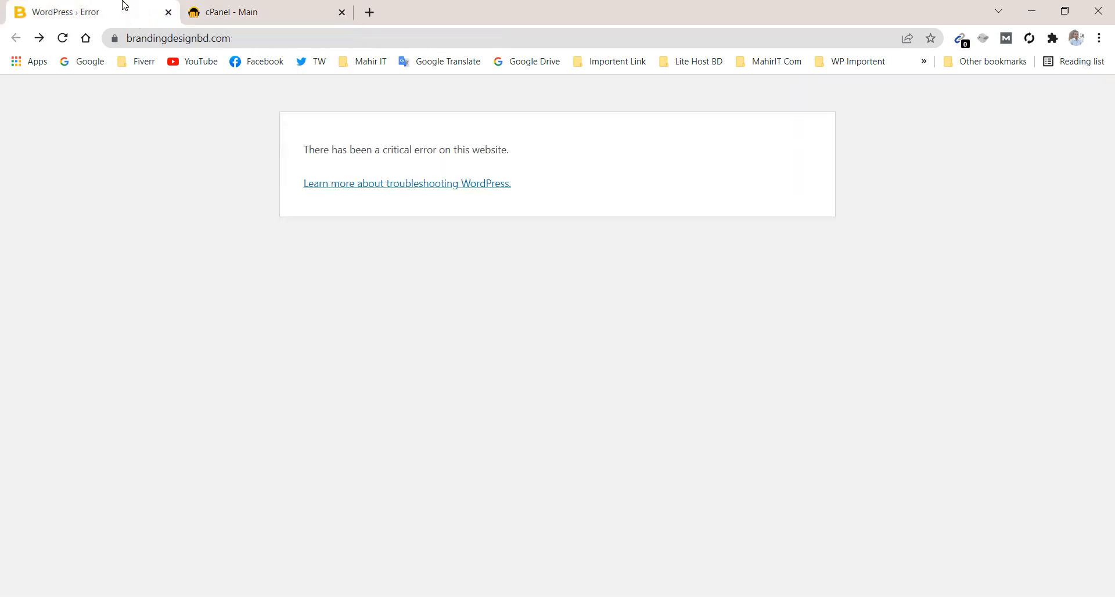
click(243, 14)
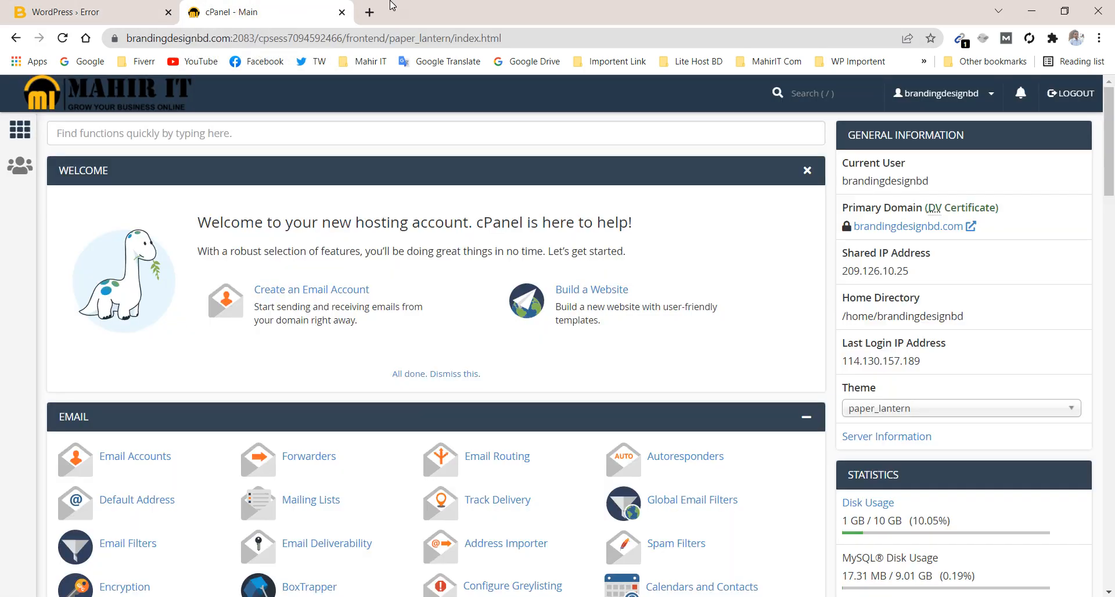
click(370, 12)
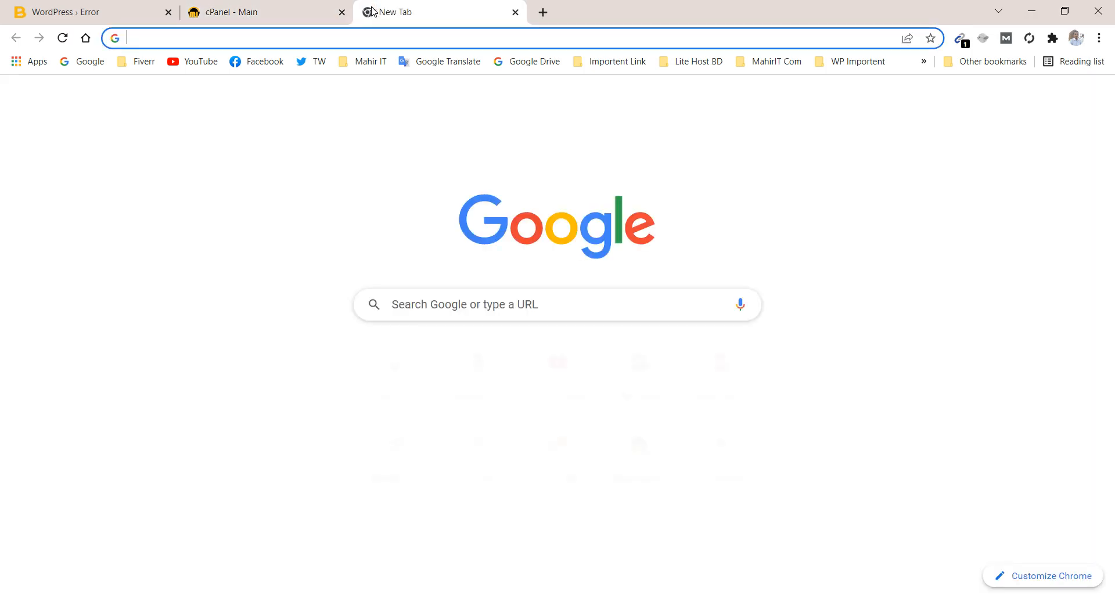
text(wo)
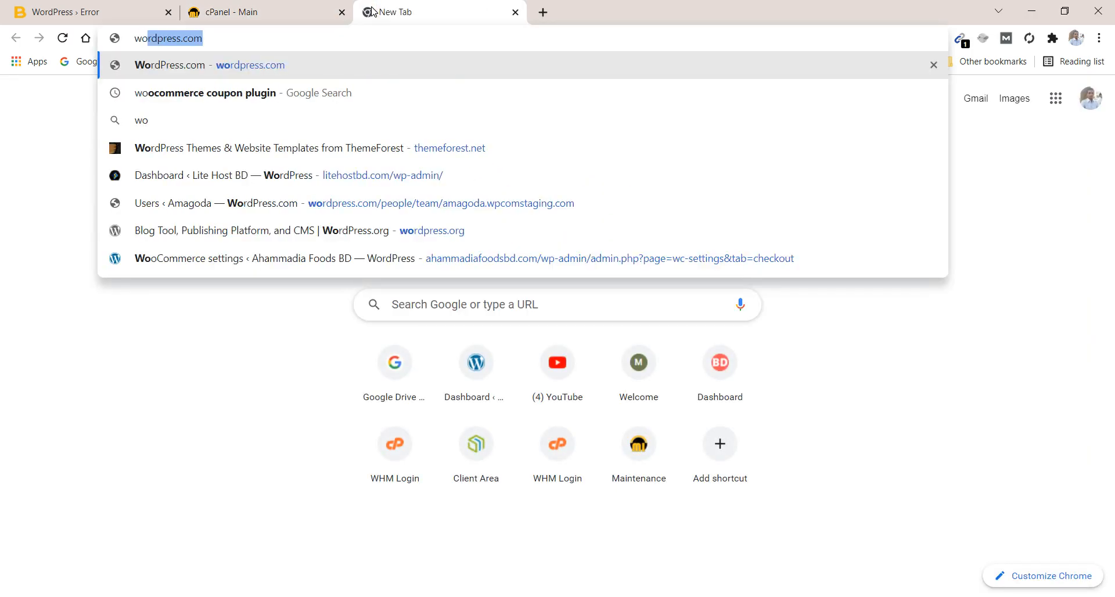
text(r)
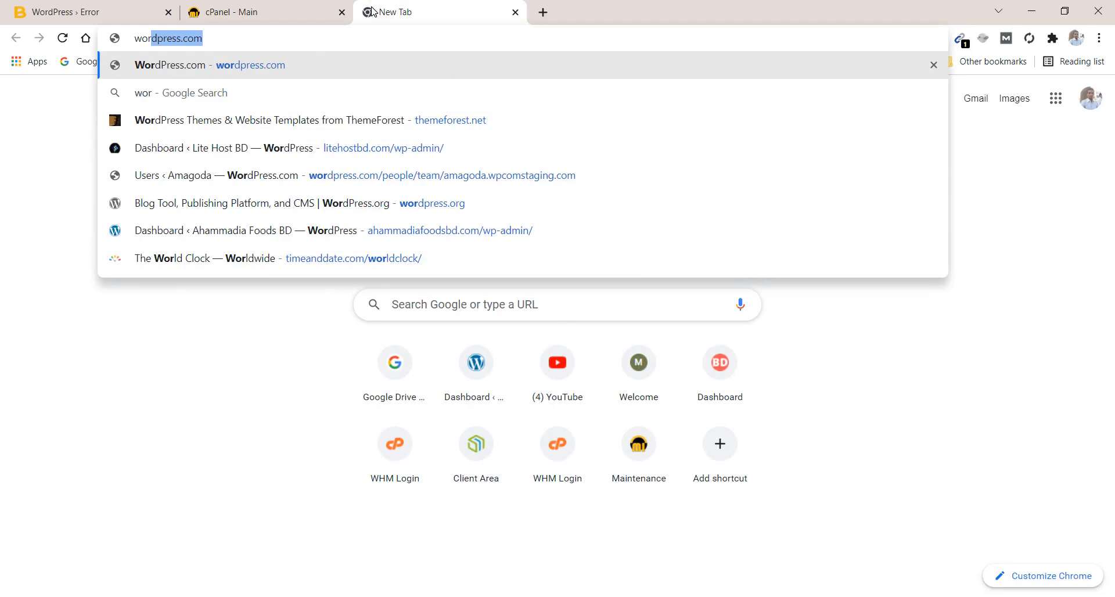
text(pre)
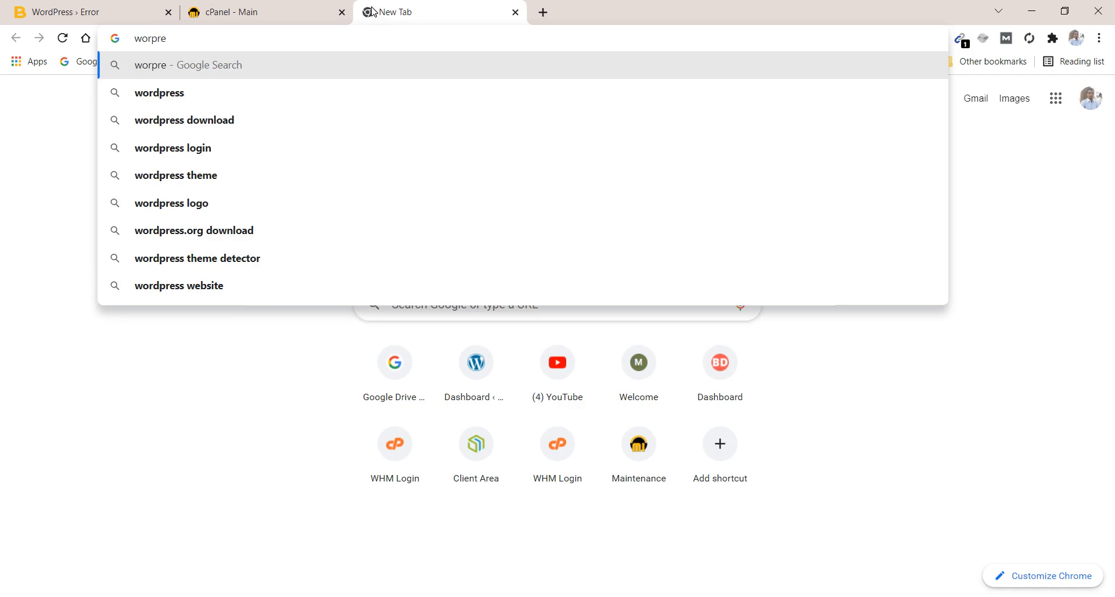
key(Down)
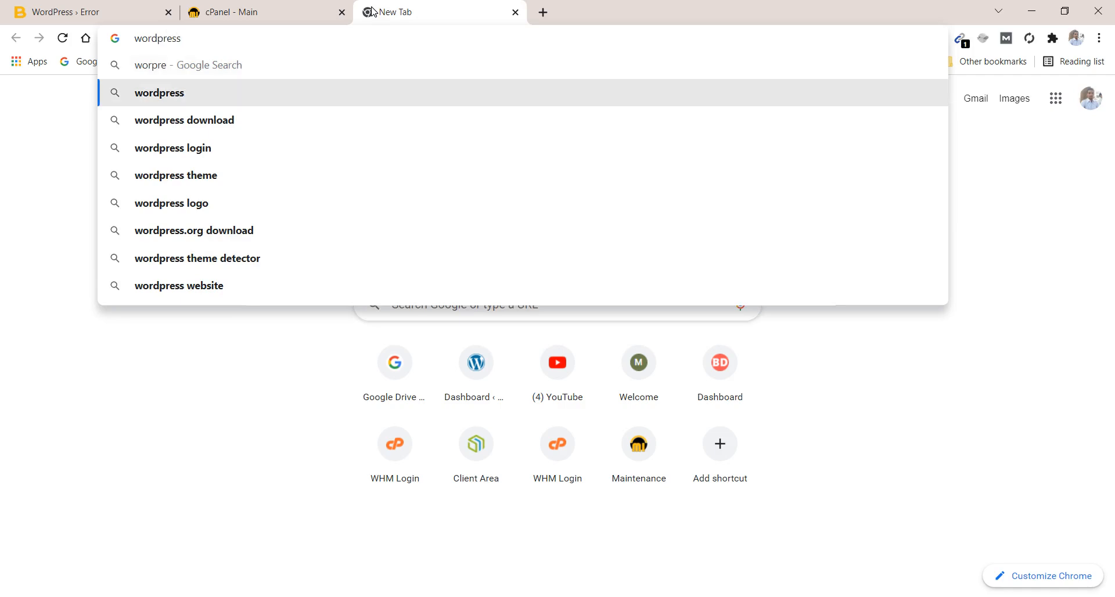
text(.o)
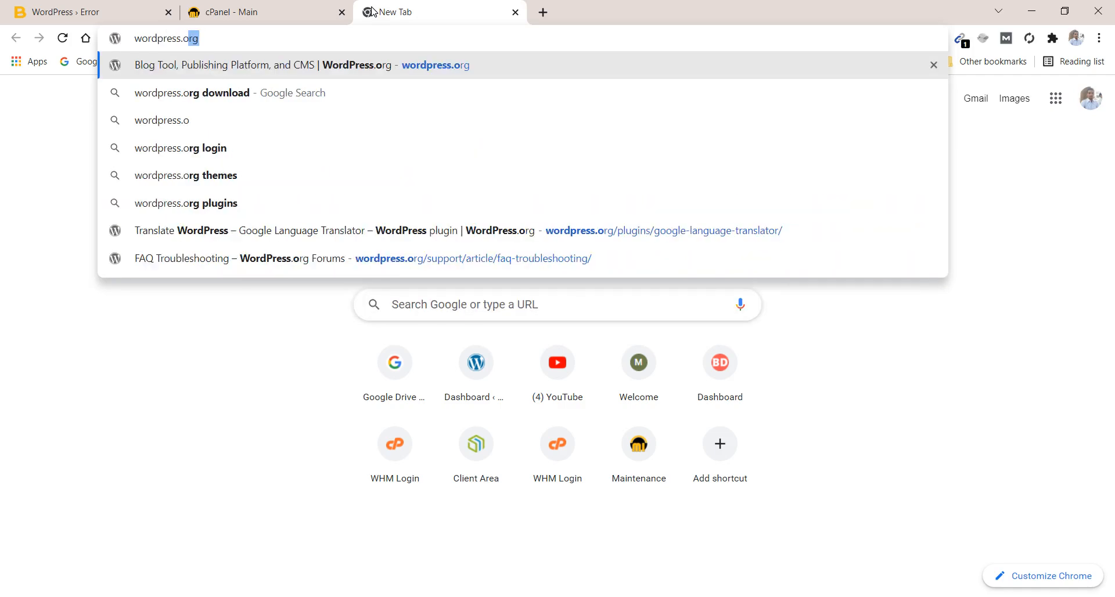
key(Return)
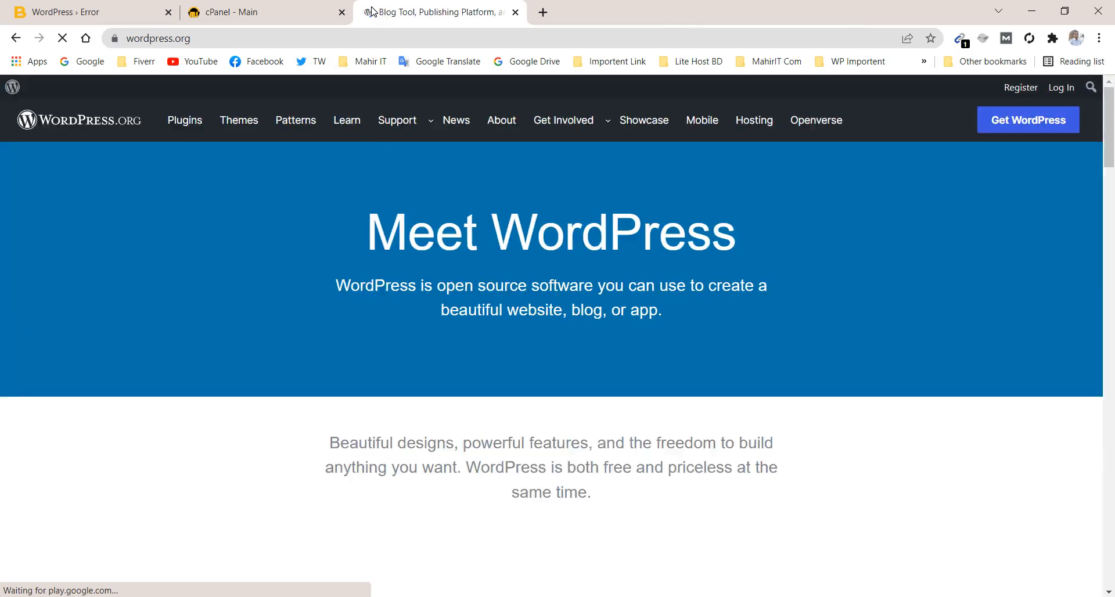
click(1011, 124)
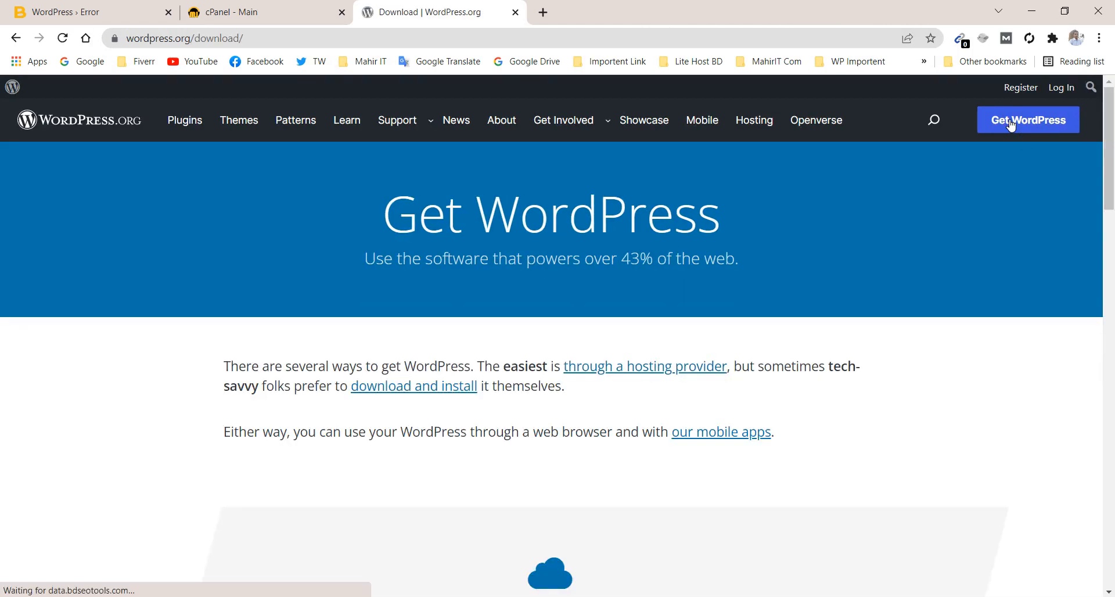
scroll(1011, 124, down, 6)
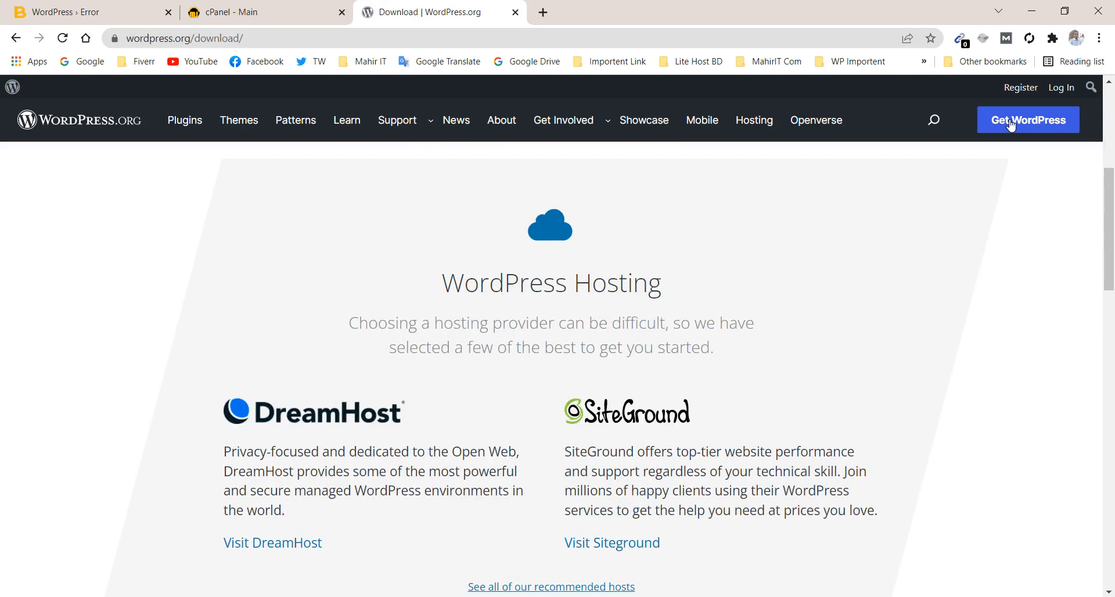
scroll(1011, 124, down, 7)
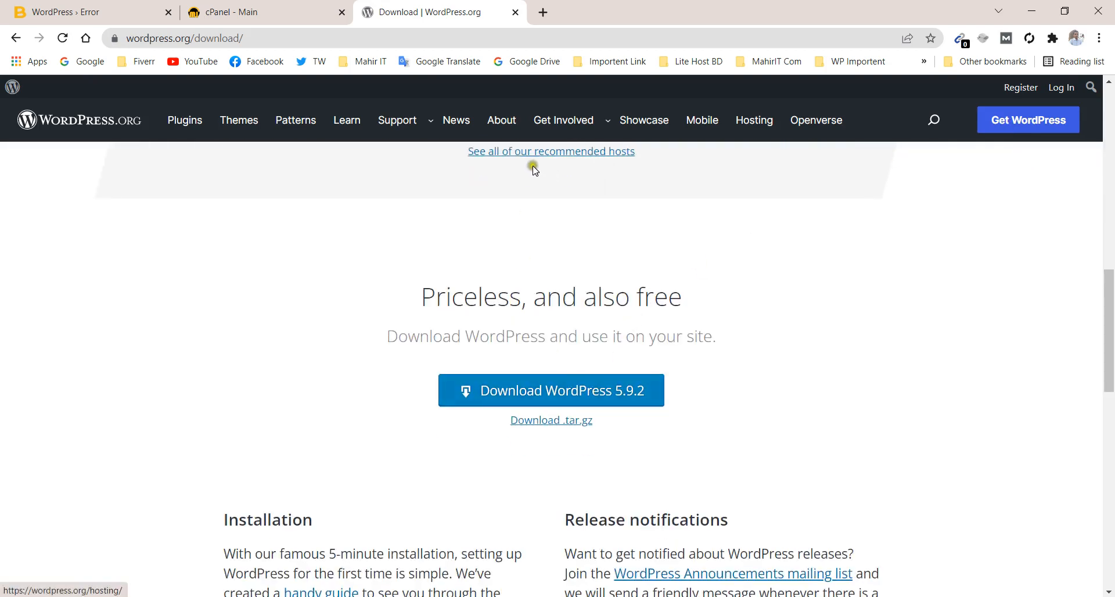
click(515, 12)
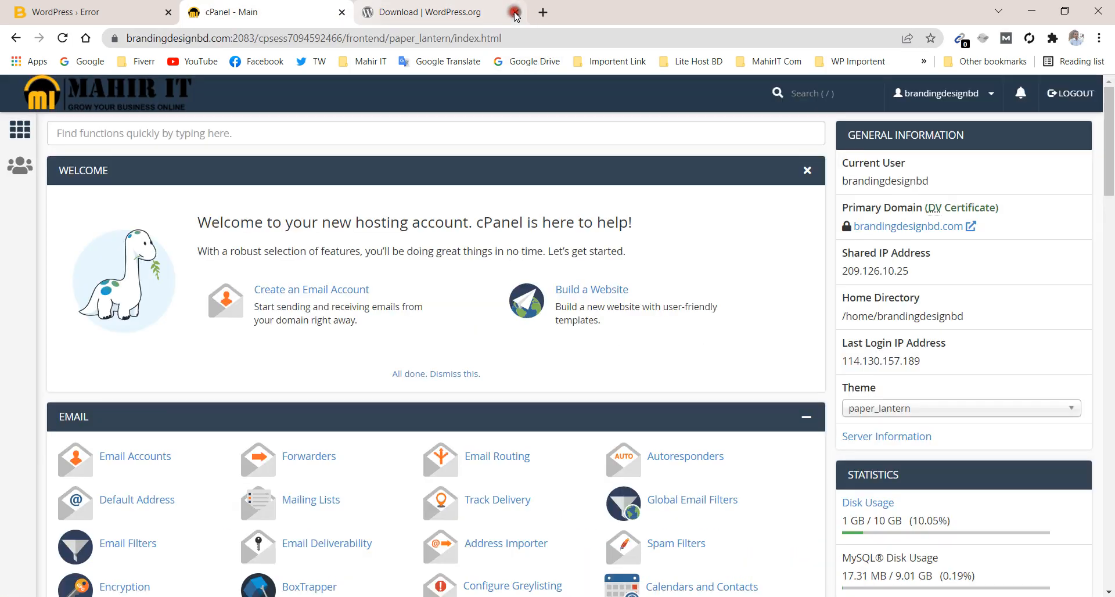
- Find File Manager in cPanel with the search term "Fil", open it, and display the public_html folder
click(293, 135)
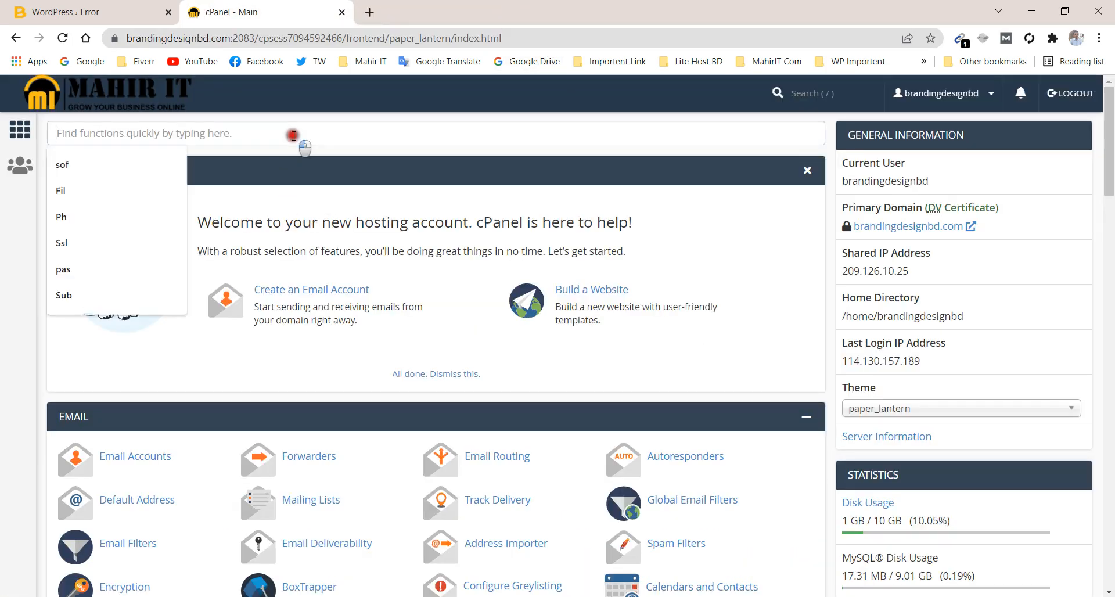
click(114, 197)
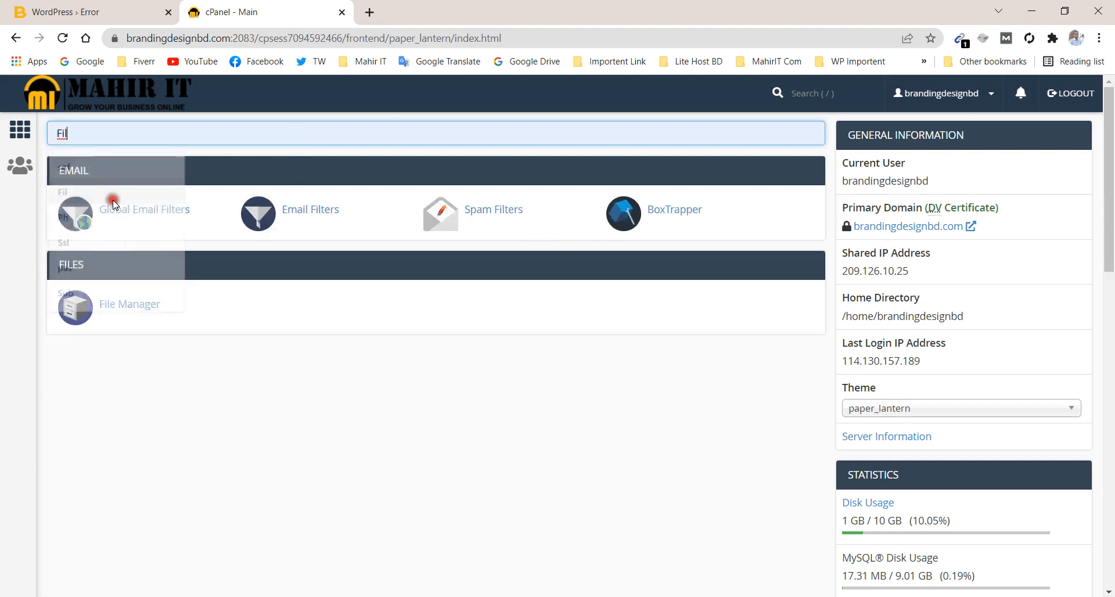
click(130, 311)
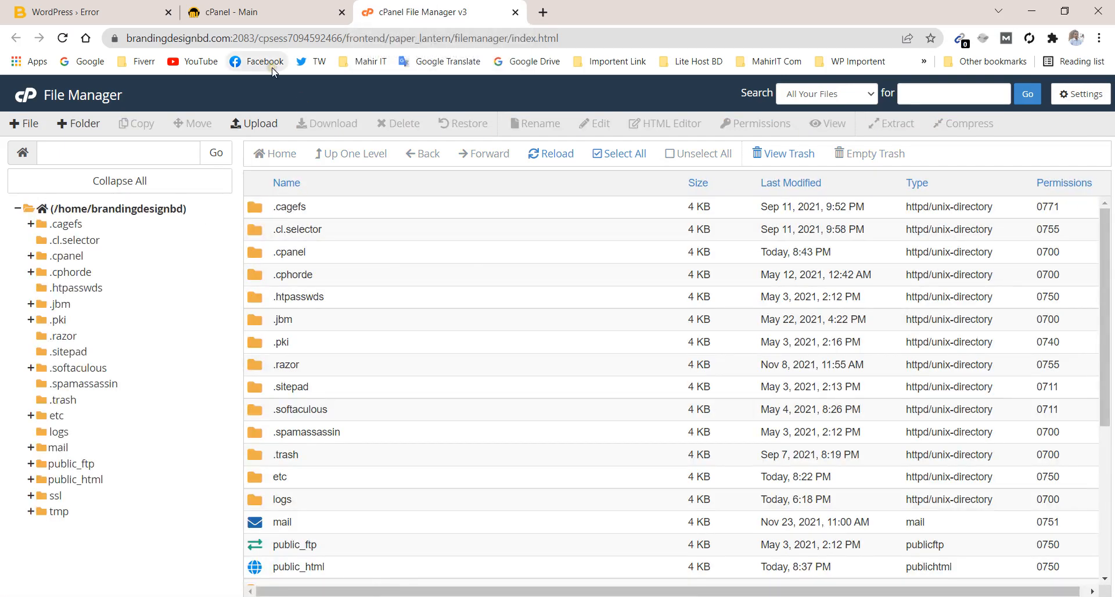
click(96, 480)
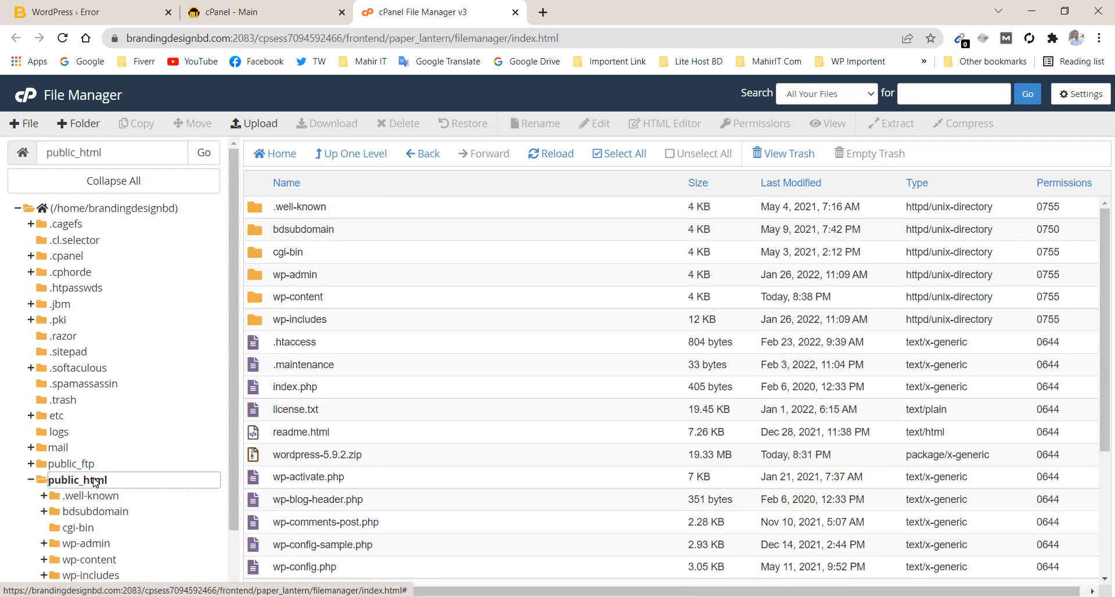
click(115, 514)
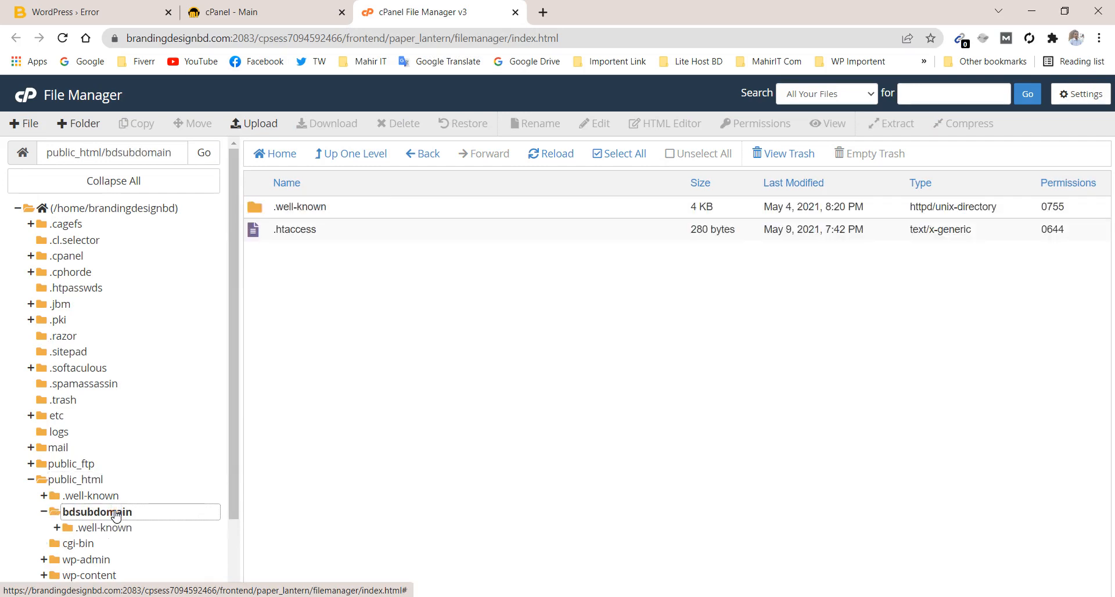
click(81, 478)
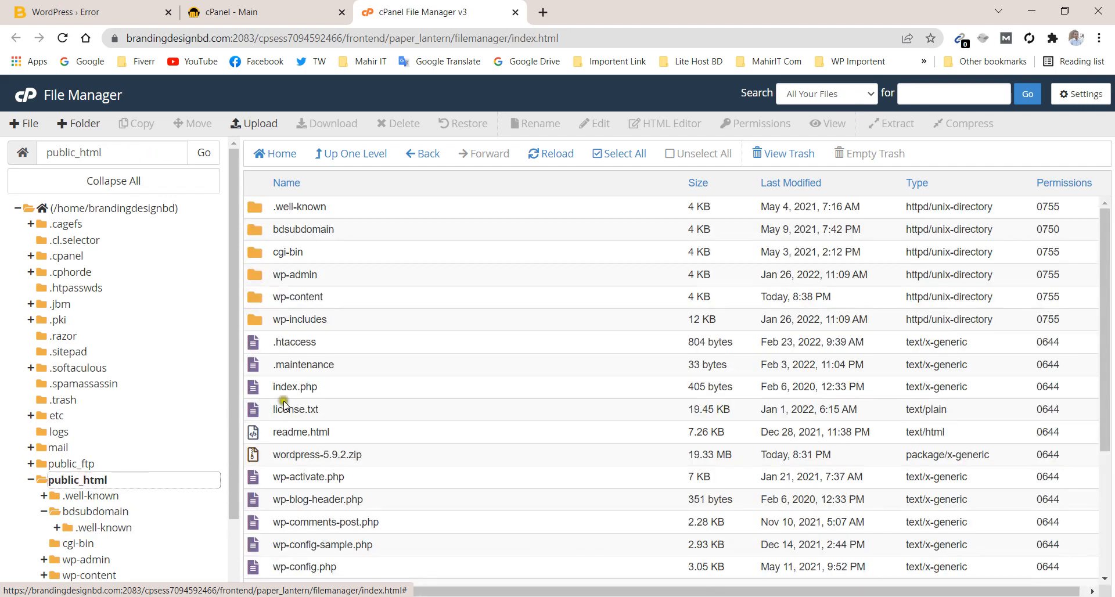
- Extract wordpress-5.9.2.zip in public_html and close the extraction results
click(259, 454)
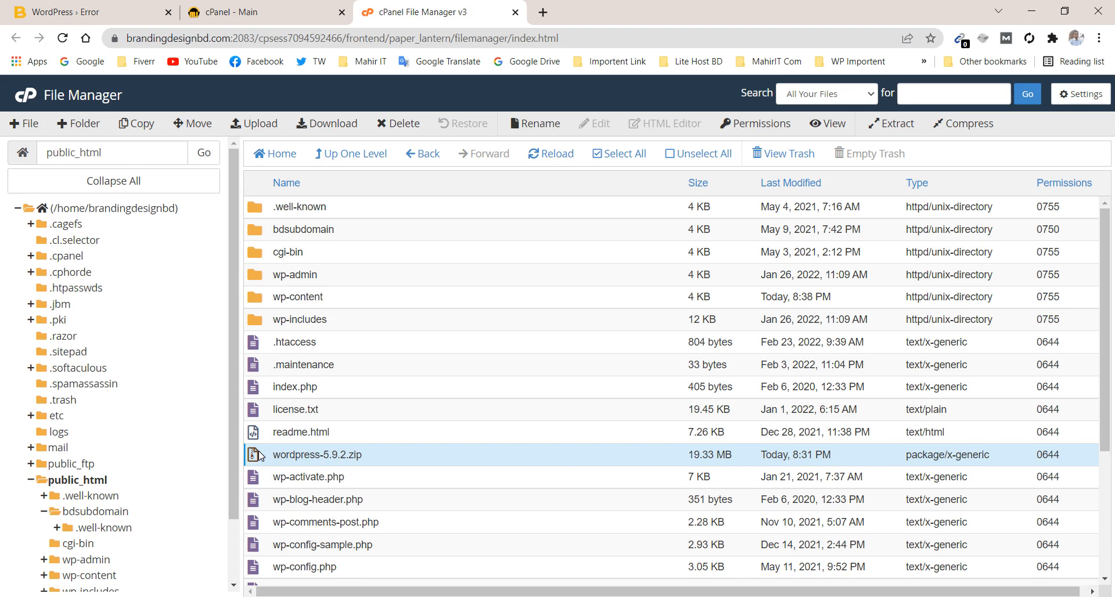
click(266, 454)
right_click(265, 455)
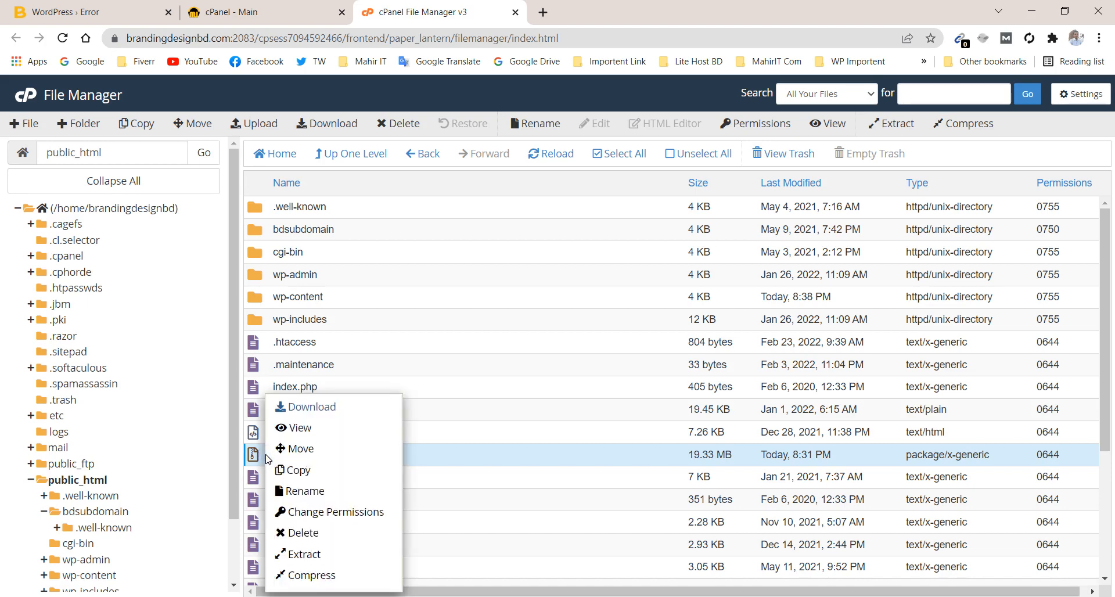
click(305, 553)
click(669, 409)
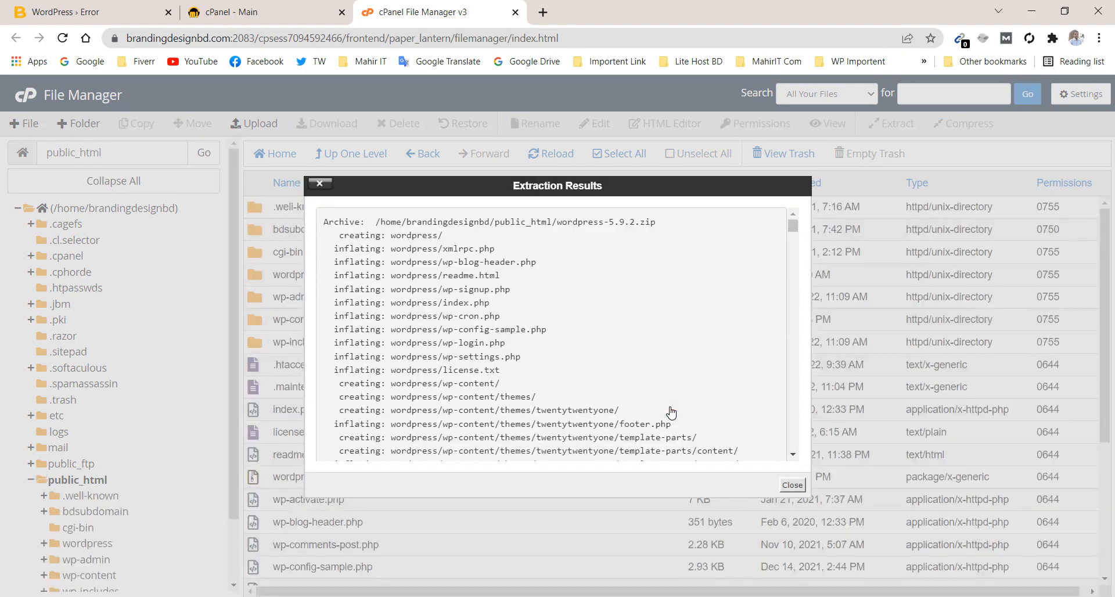
click(793, 485)
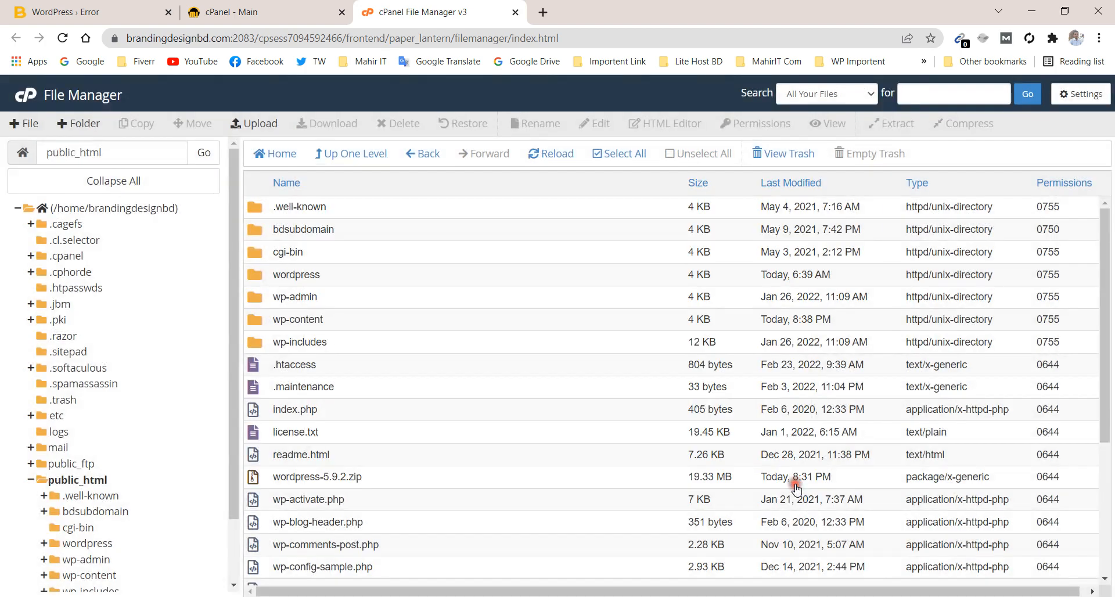
- Move all files and folders from public_html/wordpress into /public_html
click(258, 275)
double_click(257, 275)
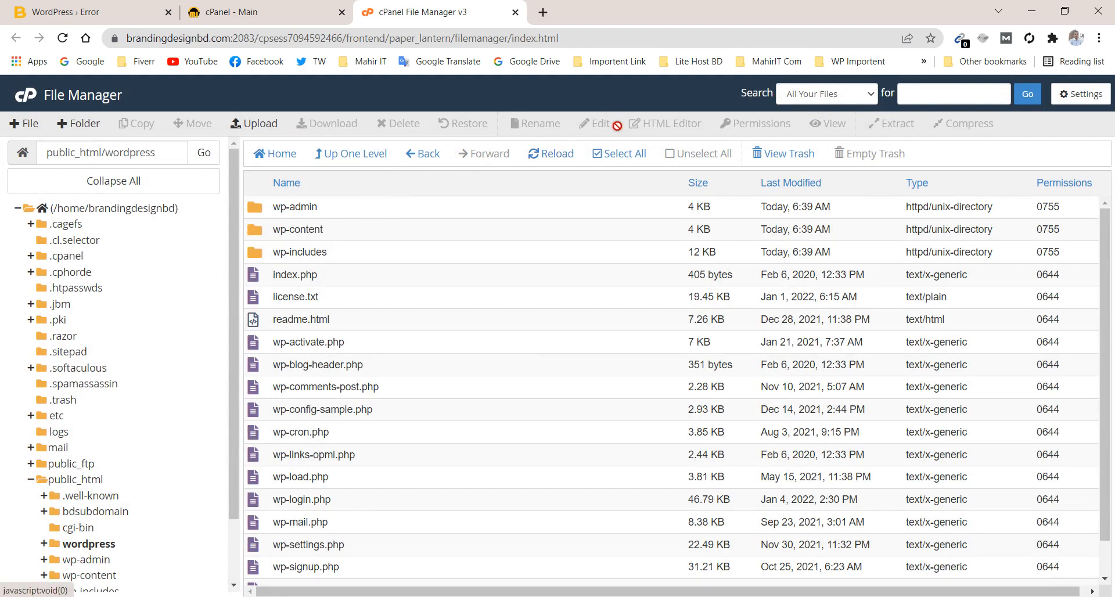
click(597, 154)
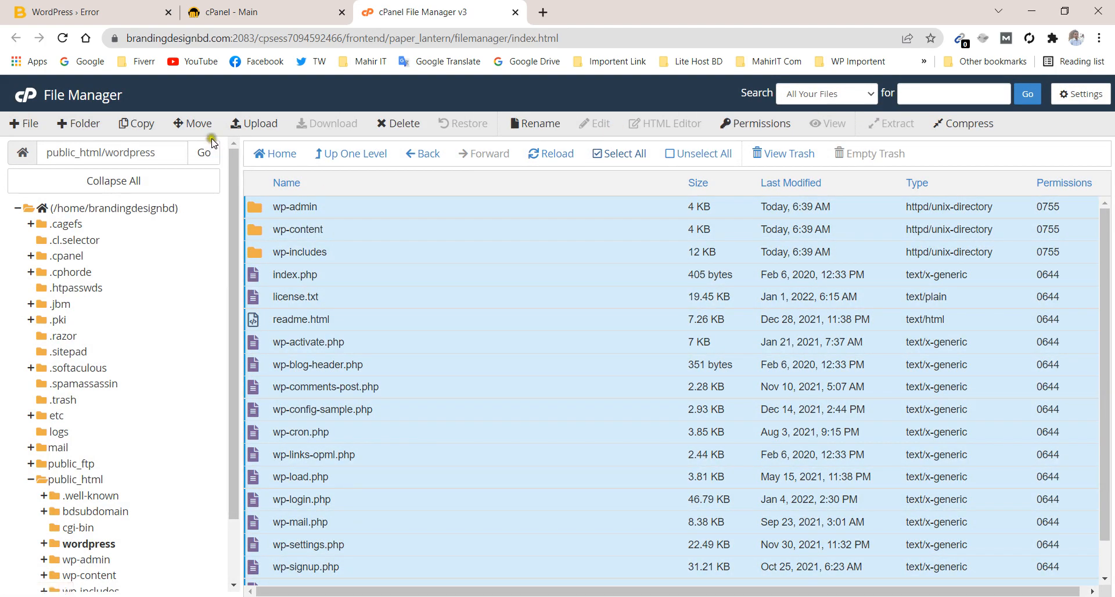
click(207, 134)
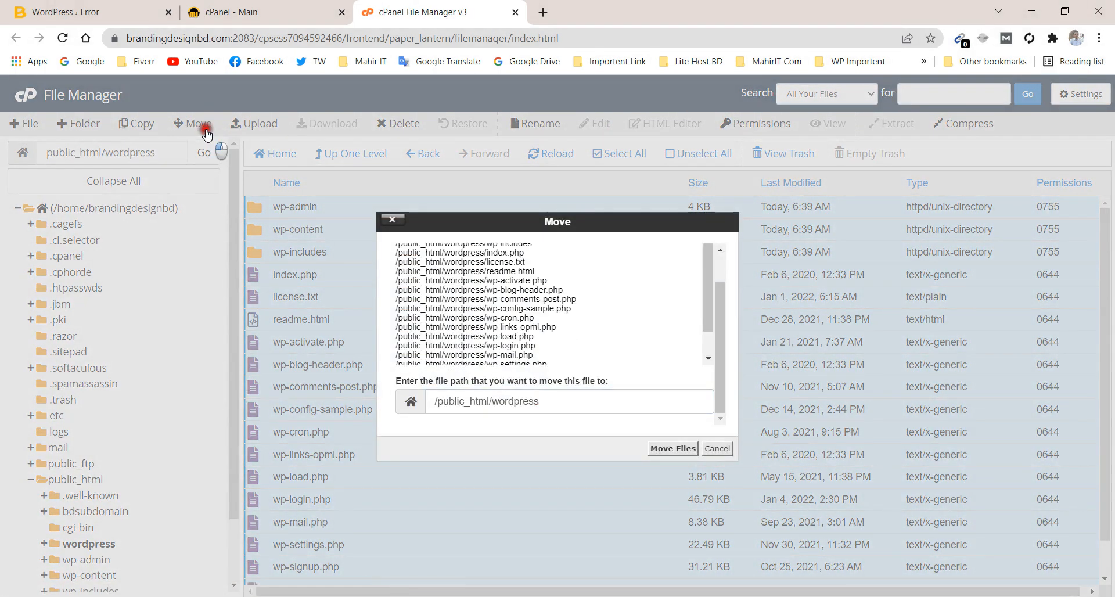
click(555, 405)
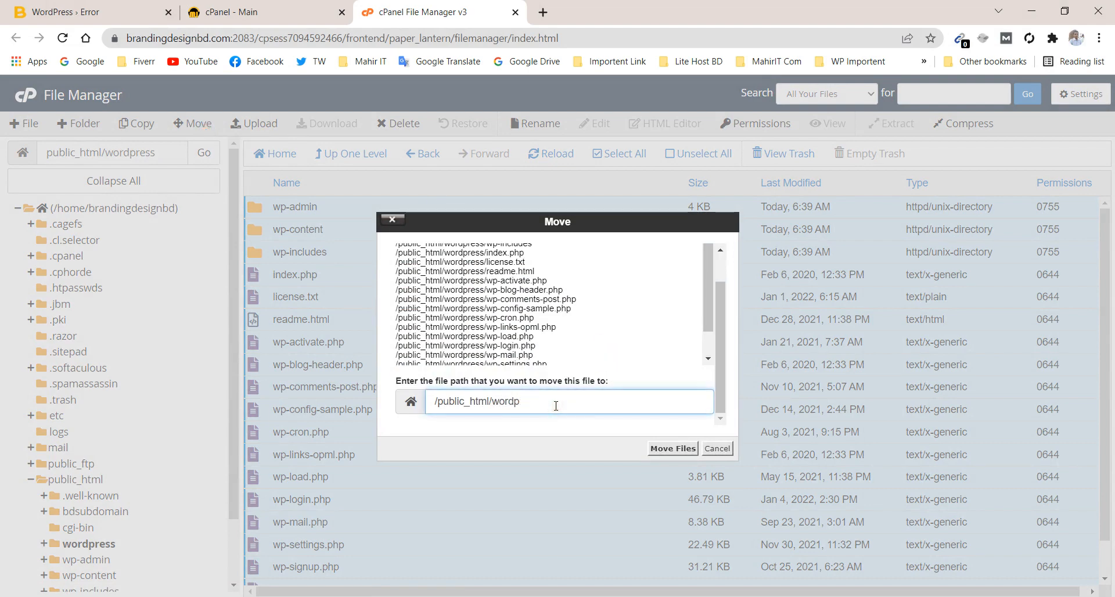
key(BackSpace)
key(BackSpace)
key(BackSpace)
key(BackSpace)
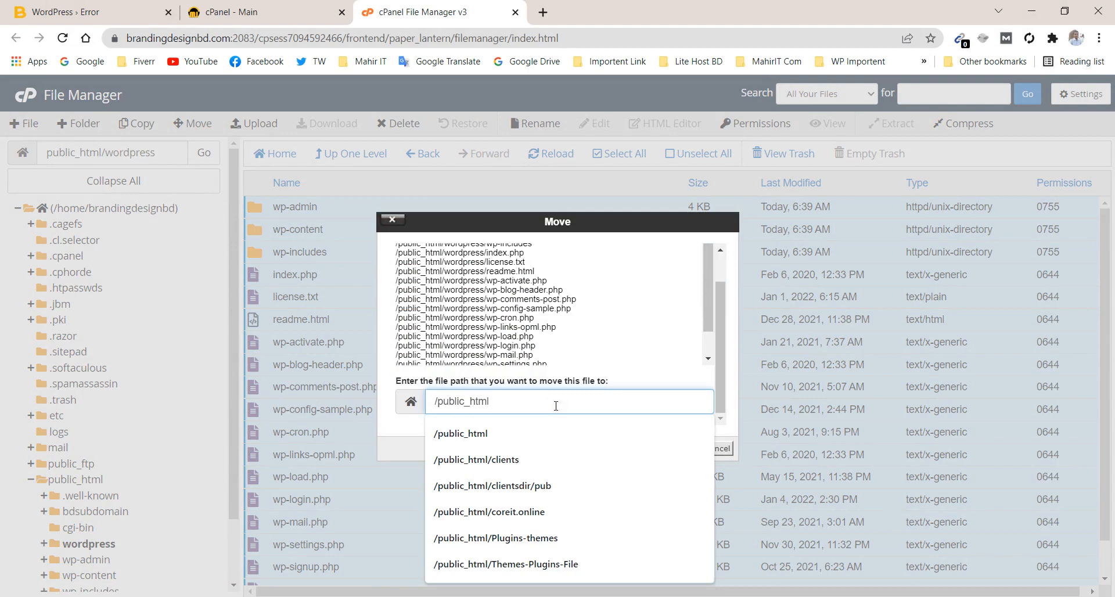
click(726, 380)
click(667, 450)
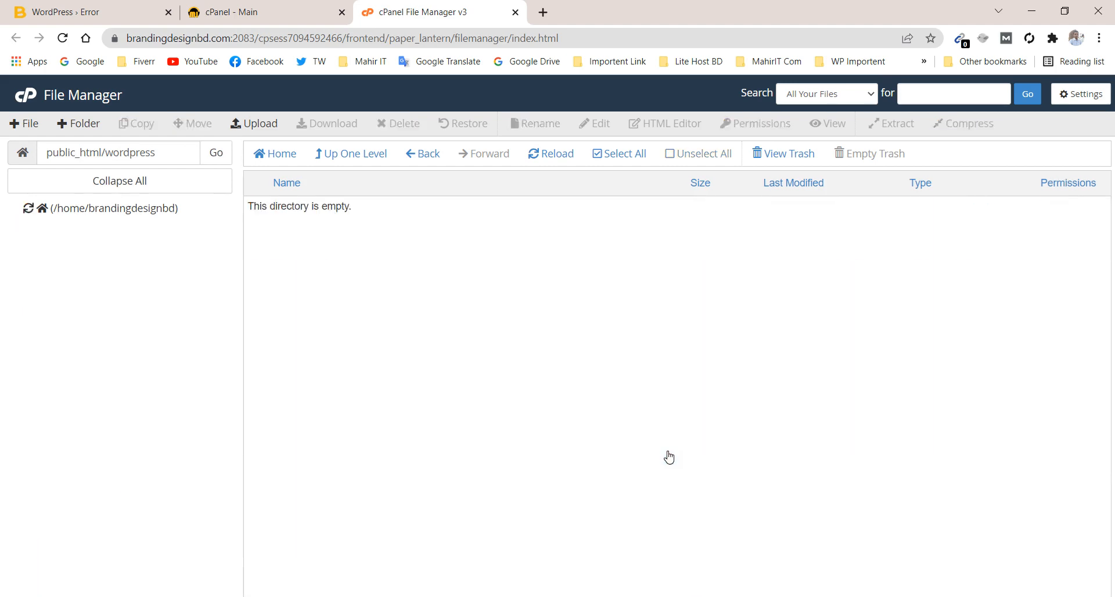
- Go back up to public_html and permanently delete the emptied wordpress folder, skipping the trash
click(358, 153)
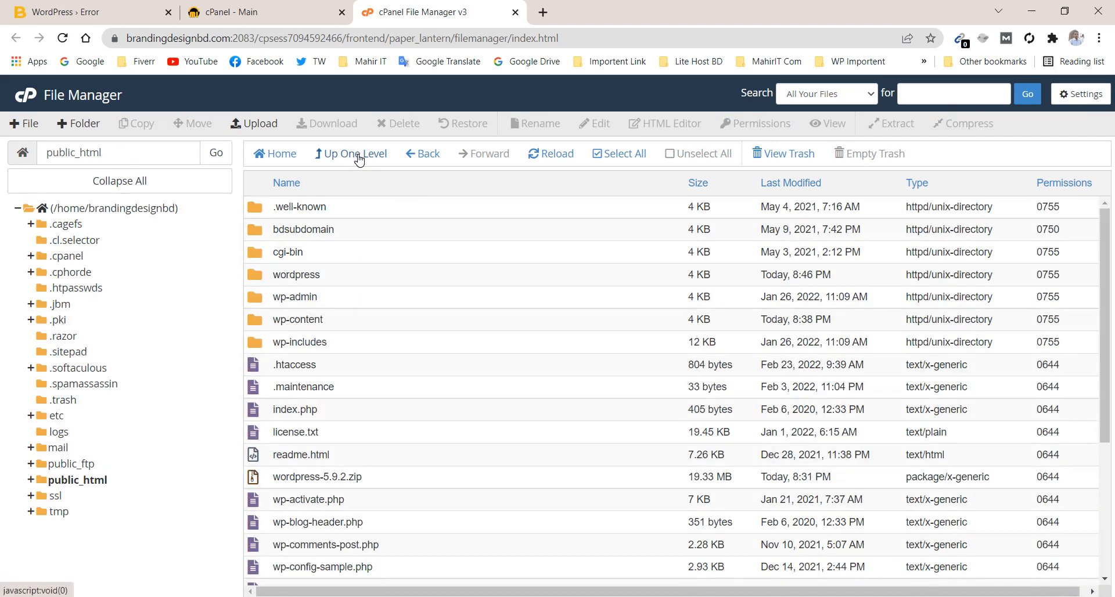
click(264, 281)
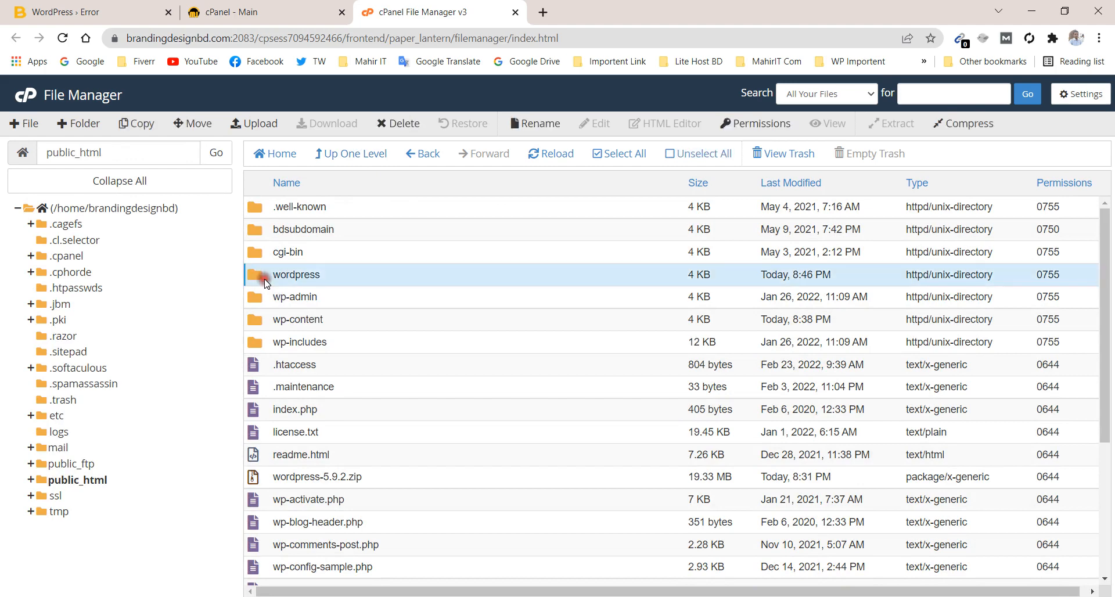
click(400, 123)
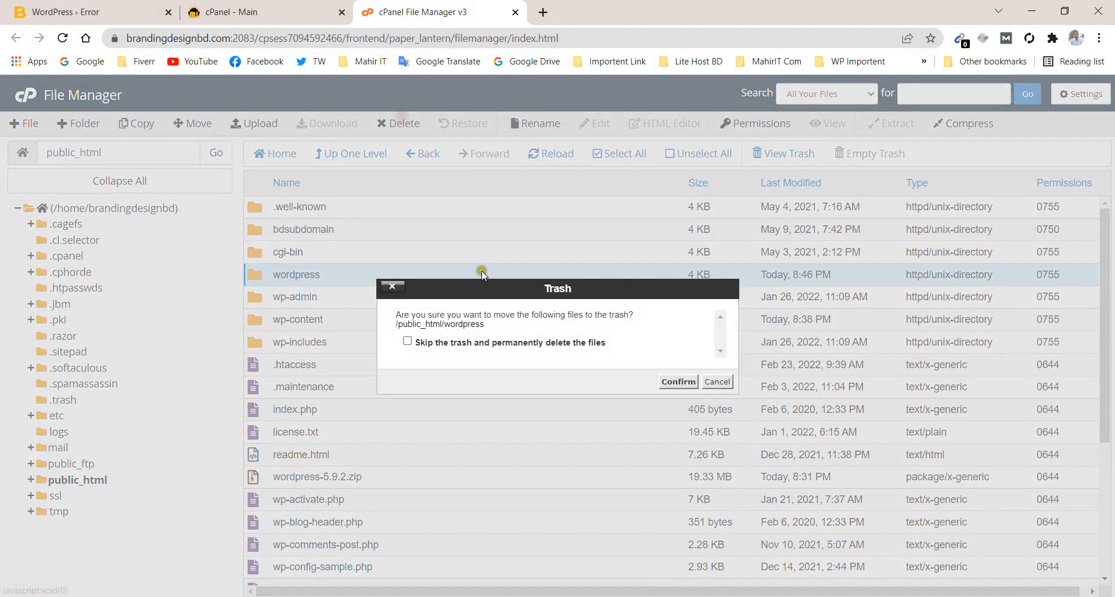
click(443, 344)
click(678, 382)
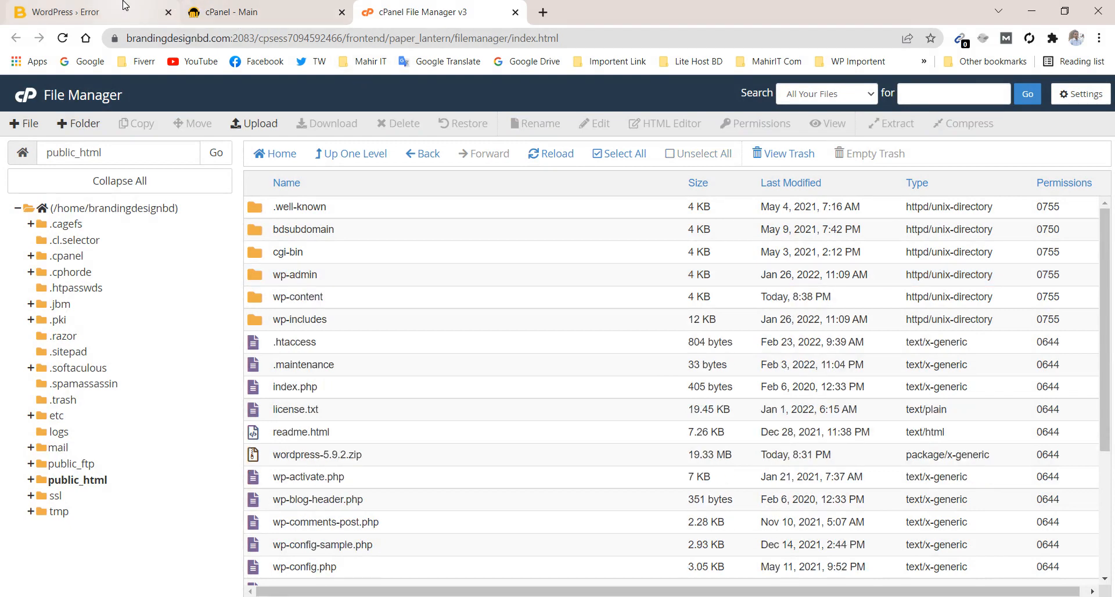
- Reload brandingdesignbd.com to check for the critical error, and return to File Manager
click(124, 5)
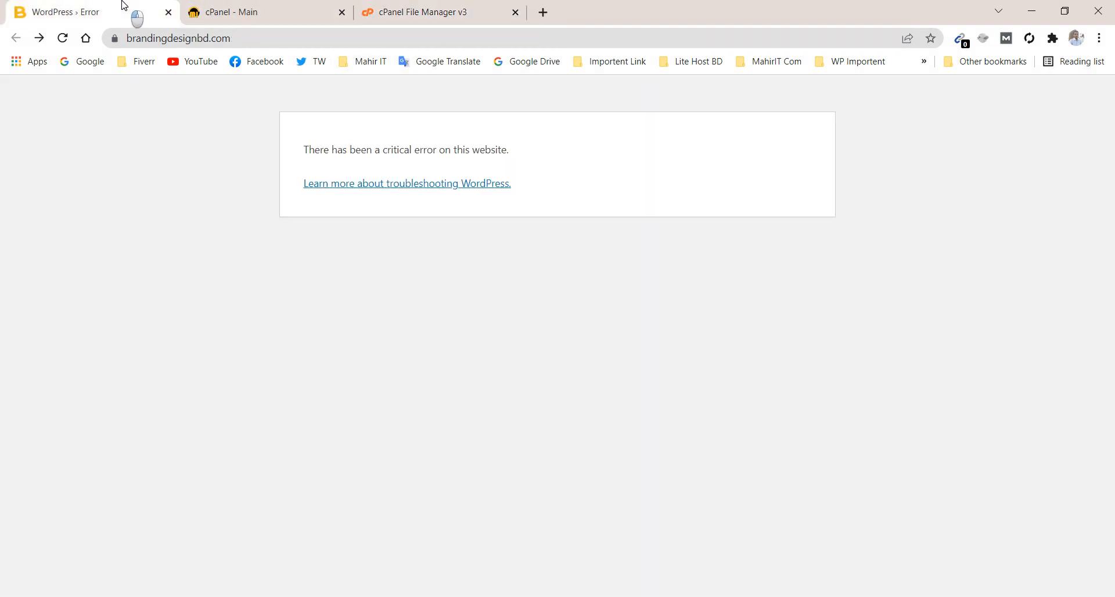
click(60, 41)
click(418, 7)
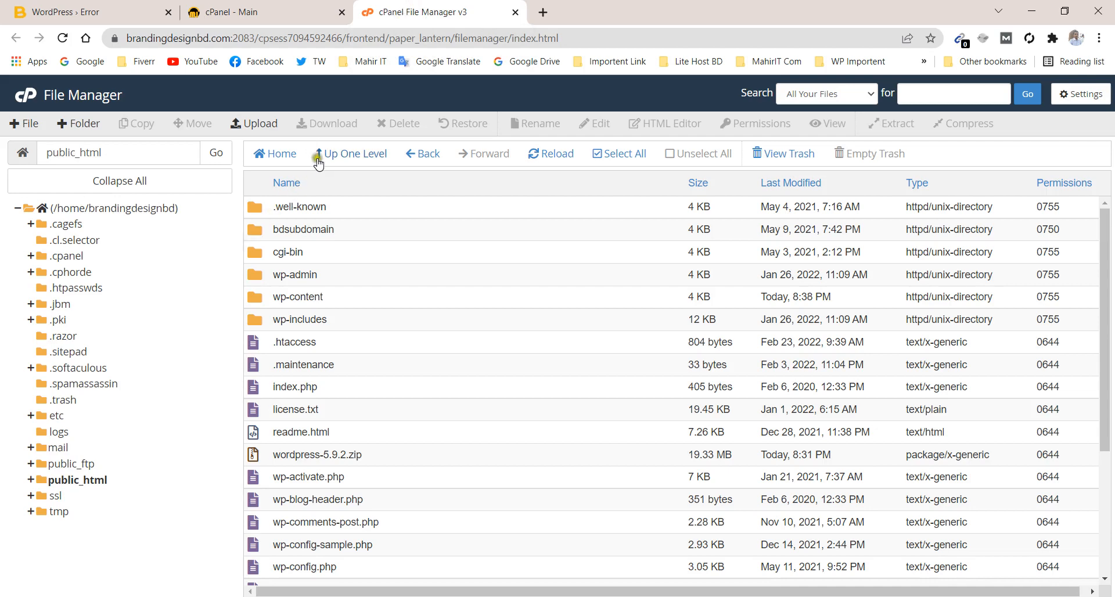
- Open wp-content under public_html, look through its plugins folder, and return to the wp-content listing
click(79, 481)
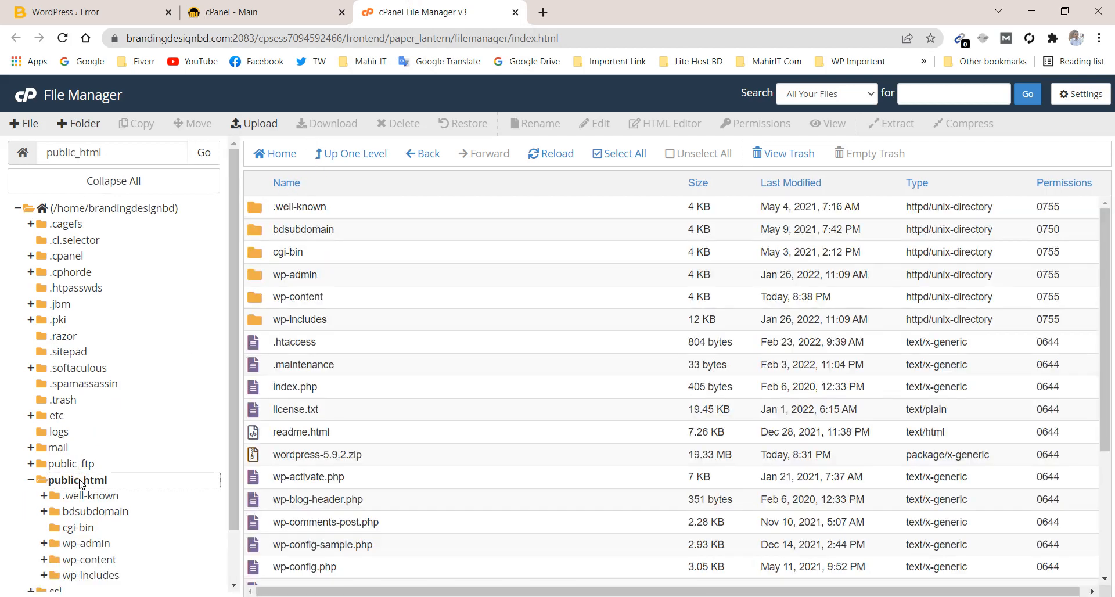
click(235, 583)
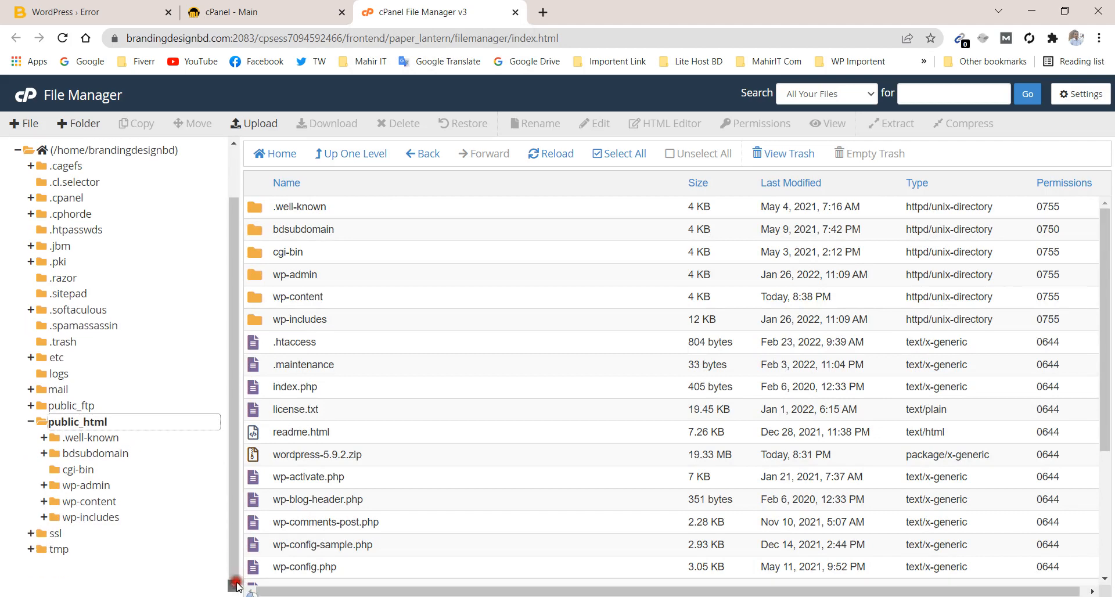
click(93, 501)
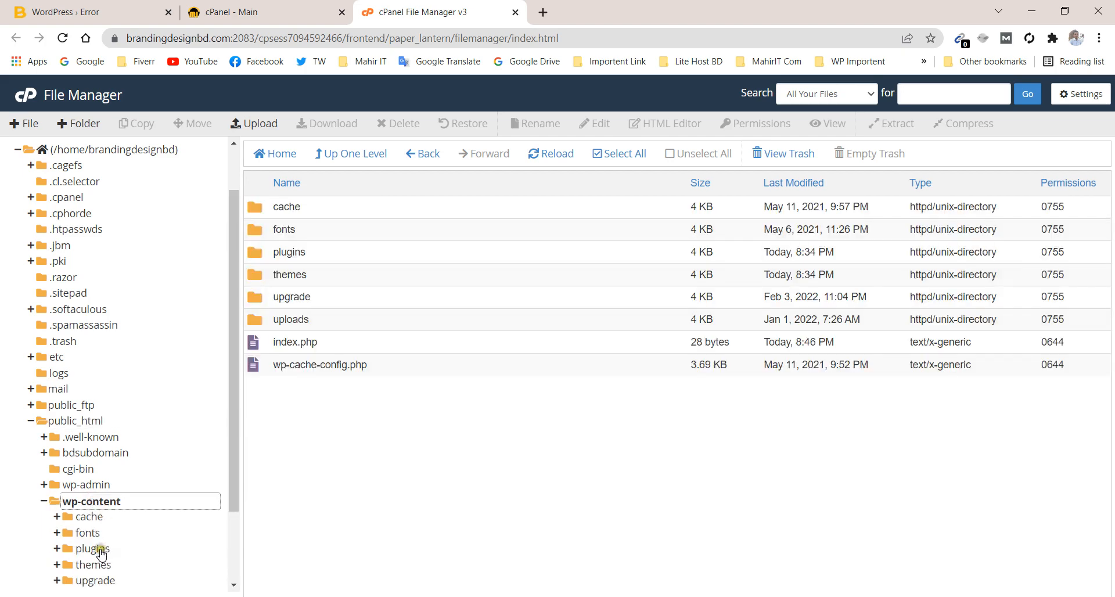
click(100, 550)
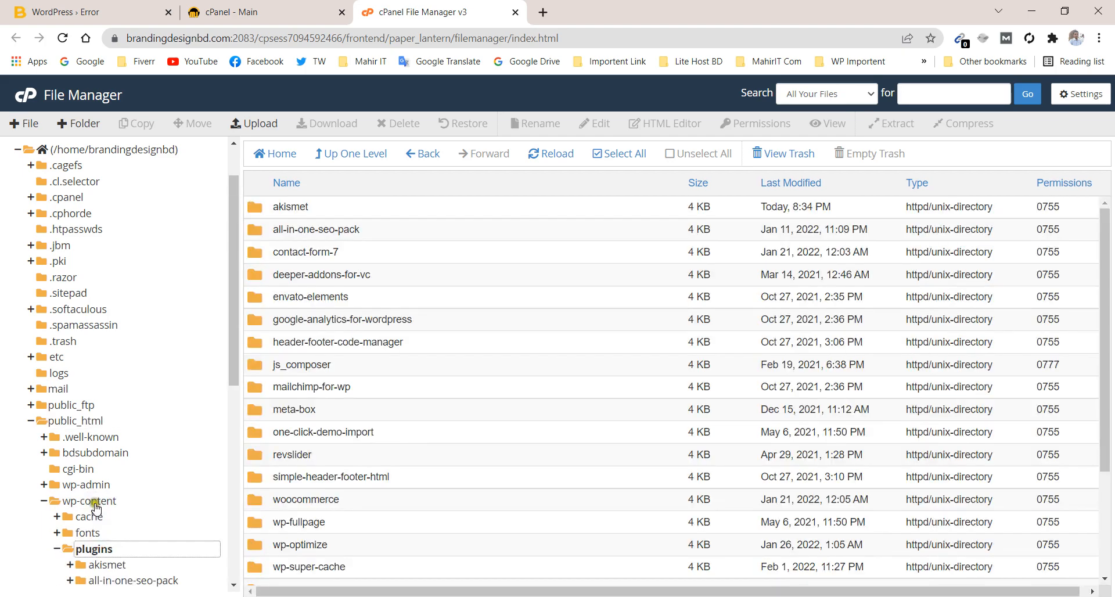
click(92, 502)
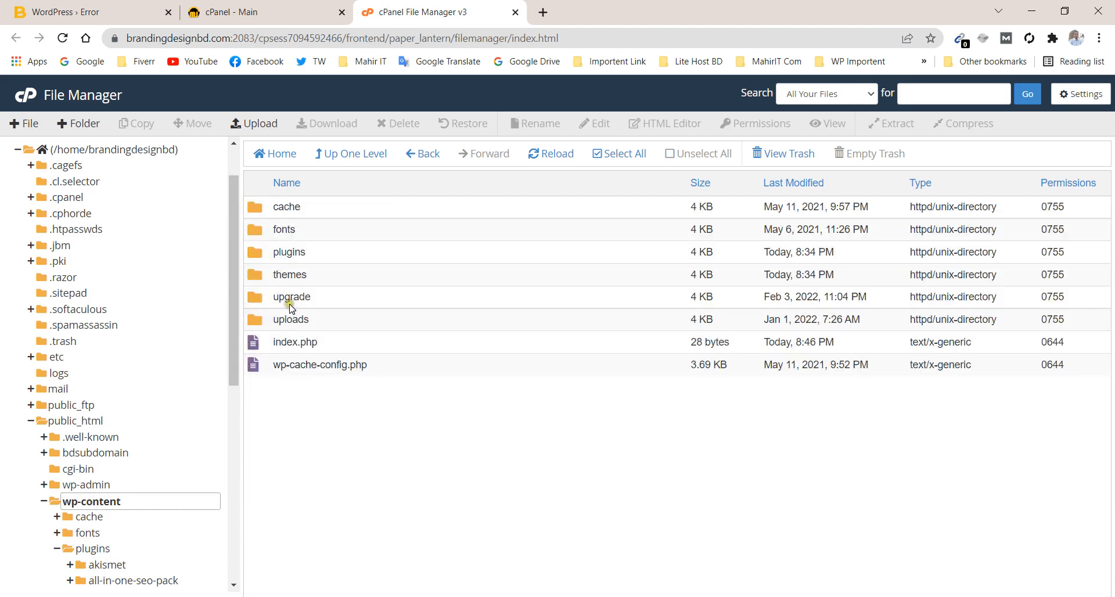
- Rename the plugins folder in wp-content to plugins-old
click(257, 252)
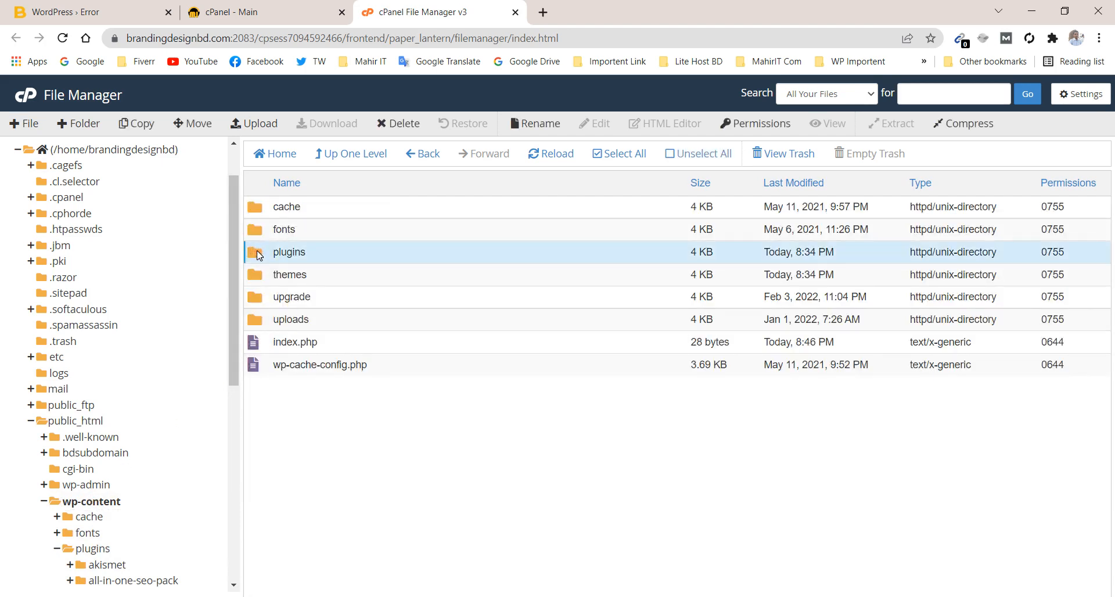
right_click(257, 254)
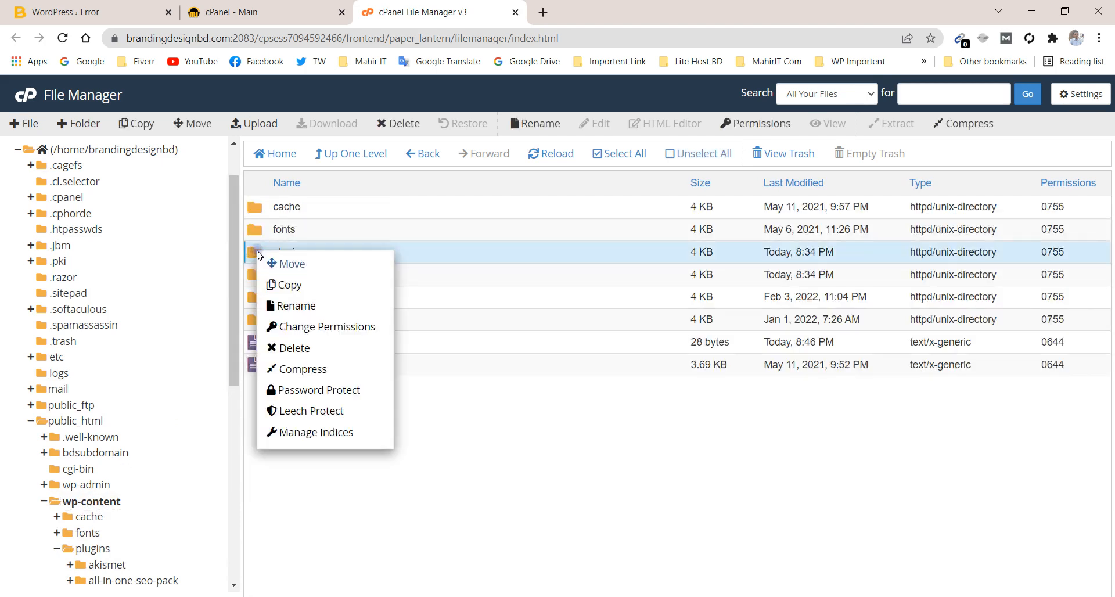
click(293, 306)
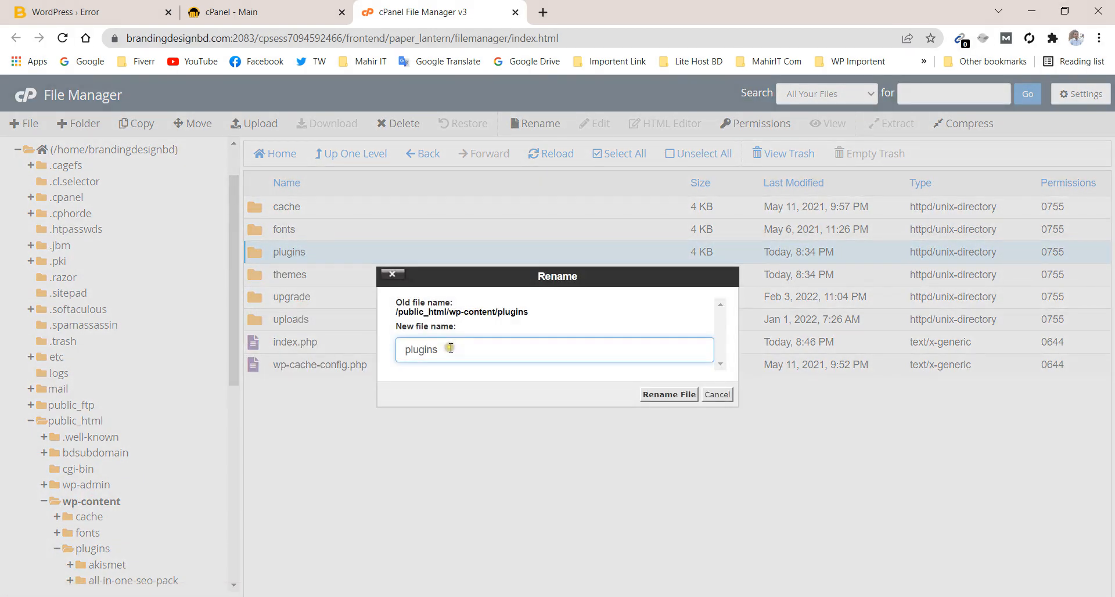
text(-old)
click(455, 378)
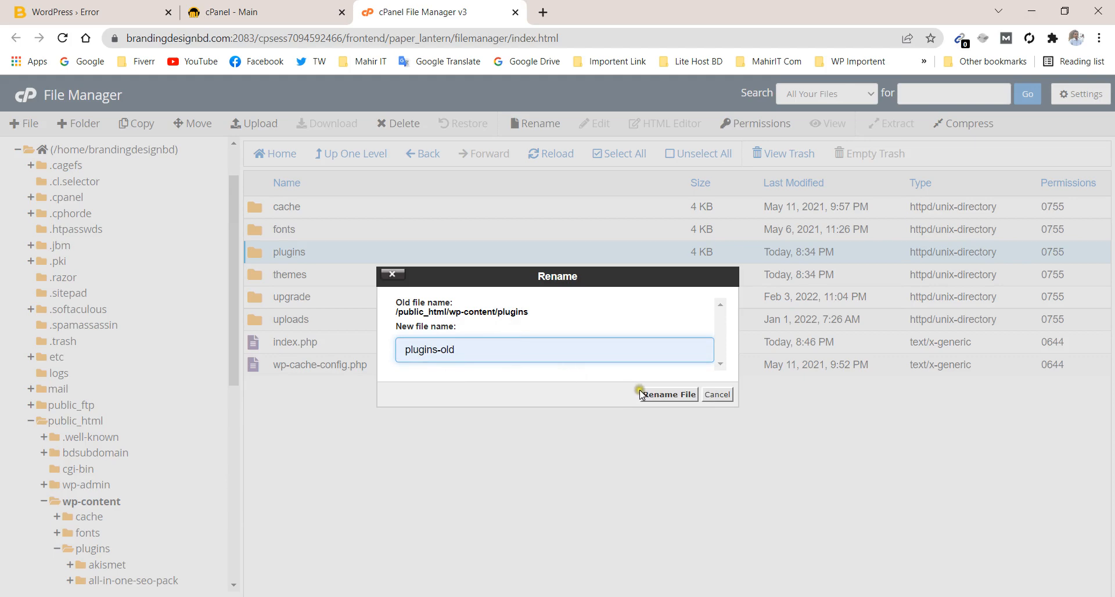
click(642, 395)
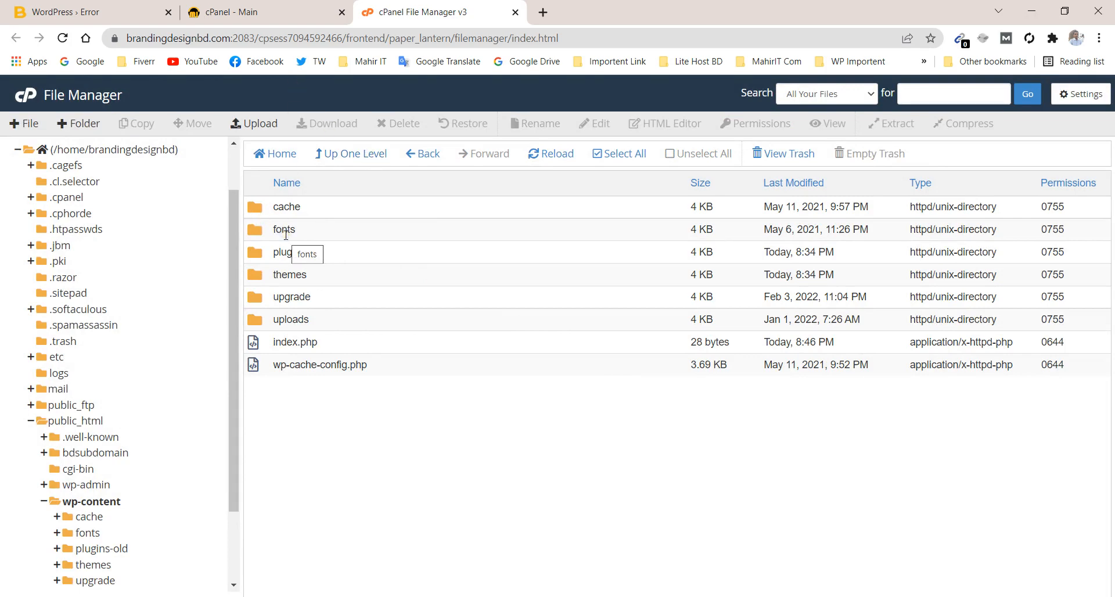
- Reload brandingdesignbd.com, examine the home page's layout and body content, and return to the wp-content folder in File Manager
click(133, 7)
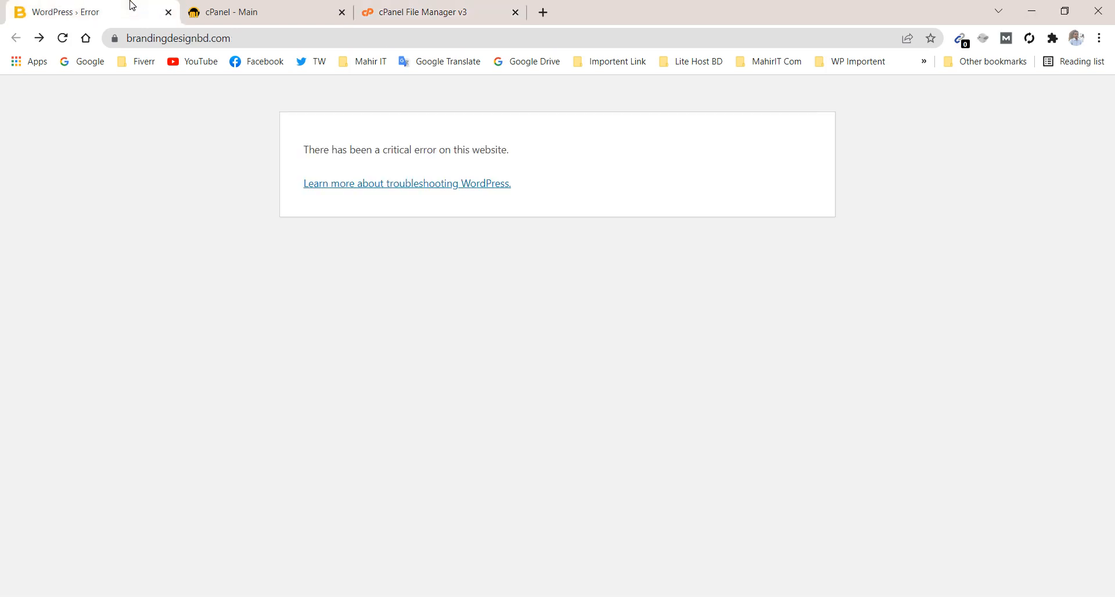
click(63, 39)
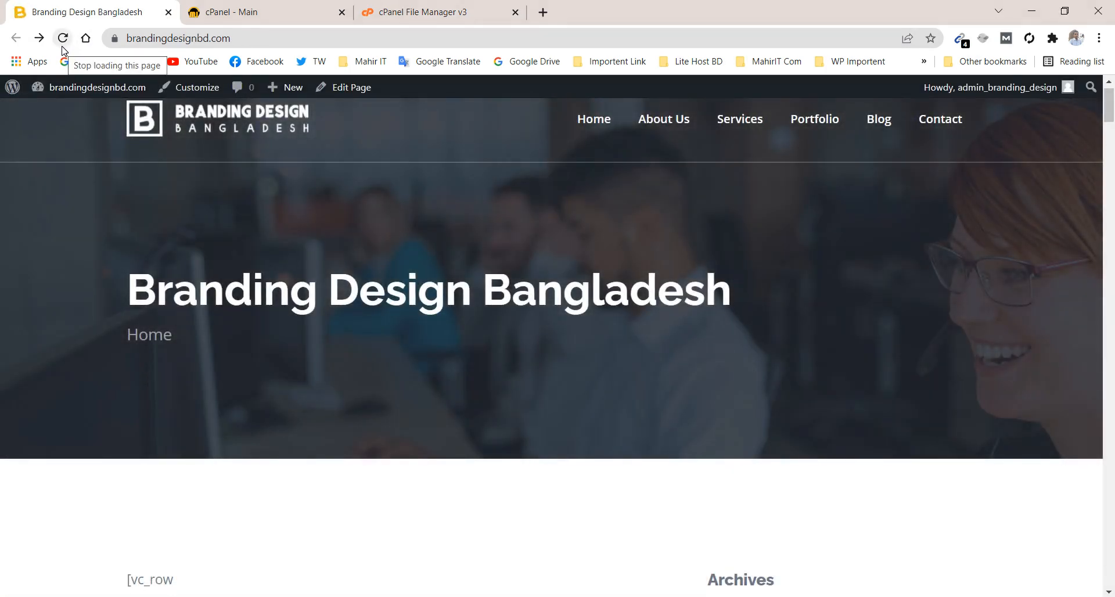
key(Down)
key(Down)
key(Down)
key(Down)
key(Down)
key(Down)
key(Down)
key(Down)
key(Down)
key(Down)
key(Down)
key(Down)
key(Down)
key(Down)
key(Down)
key(Down)
key(Down)
key(Down)
key(Down)
key(Down)
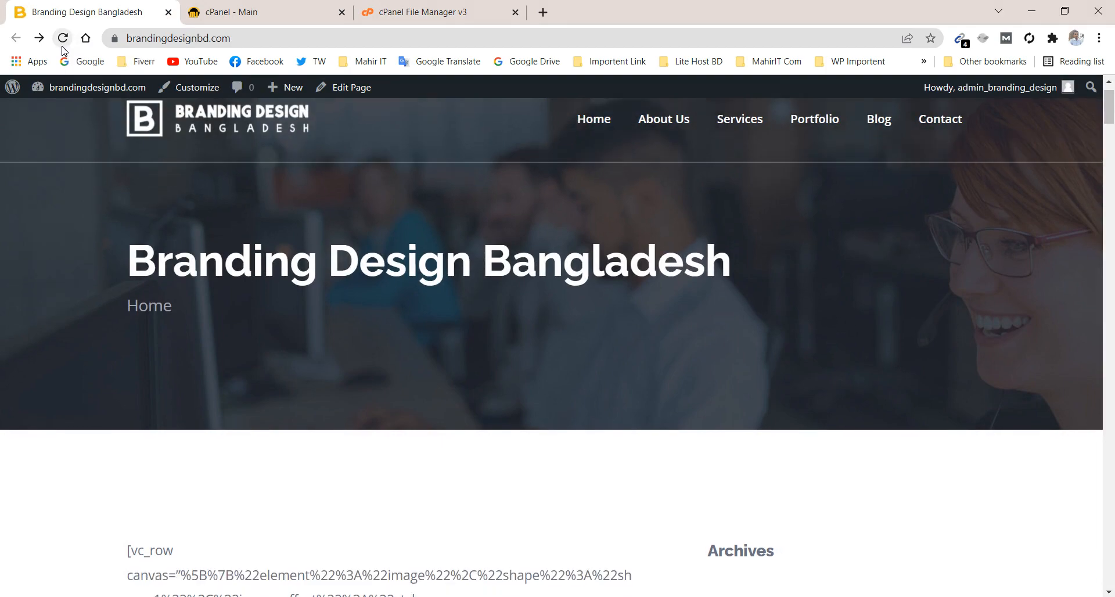
key(Down)
key(Down)
key(Down)
key(Down)
key(Down)
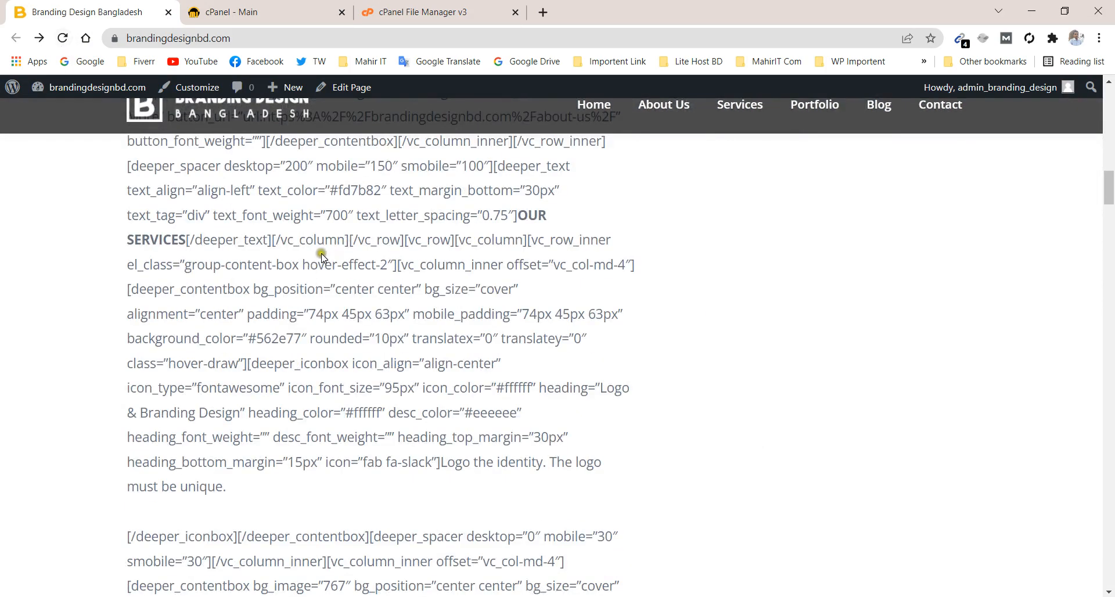
scroll(324, 255, up, 20)
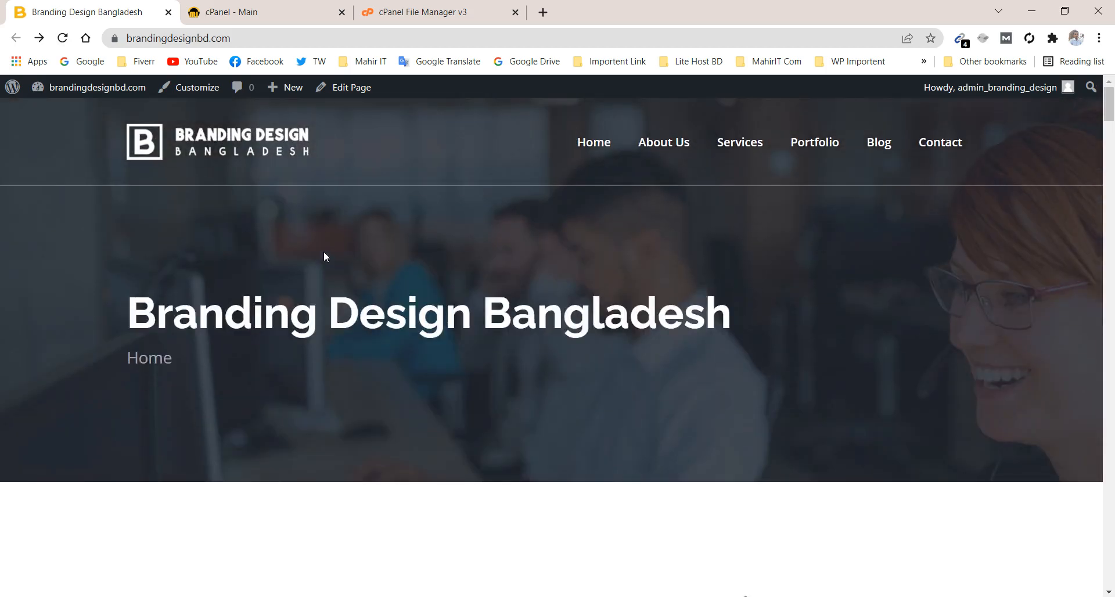
scroll(324, 256, down, 15)
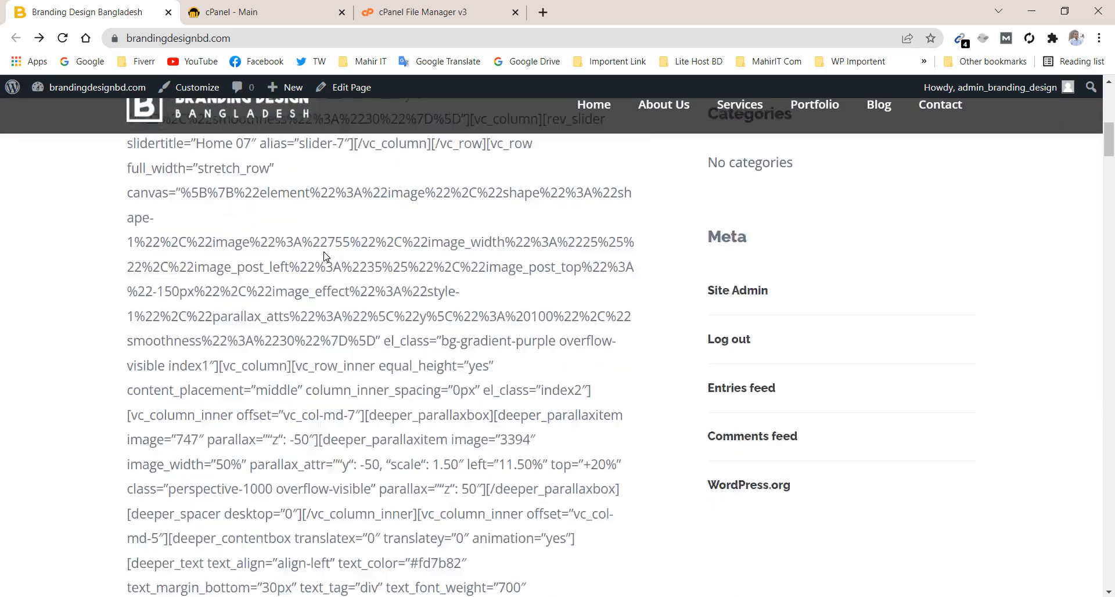
scroll(324, 256, up, 15)
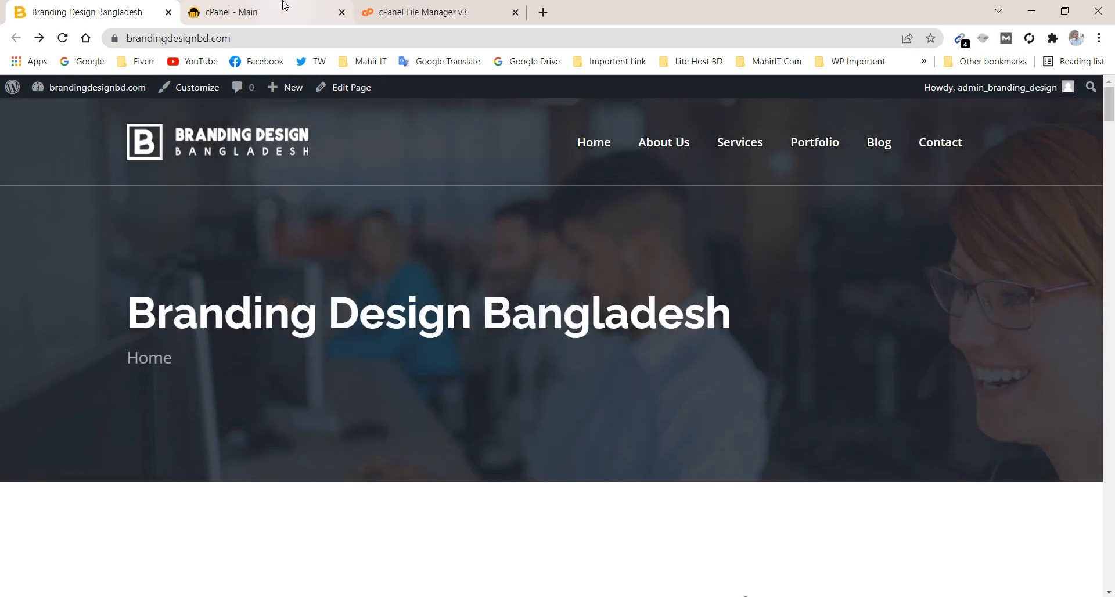
click(284, 5)
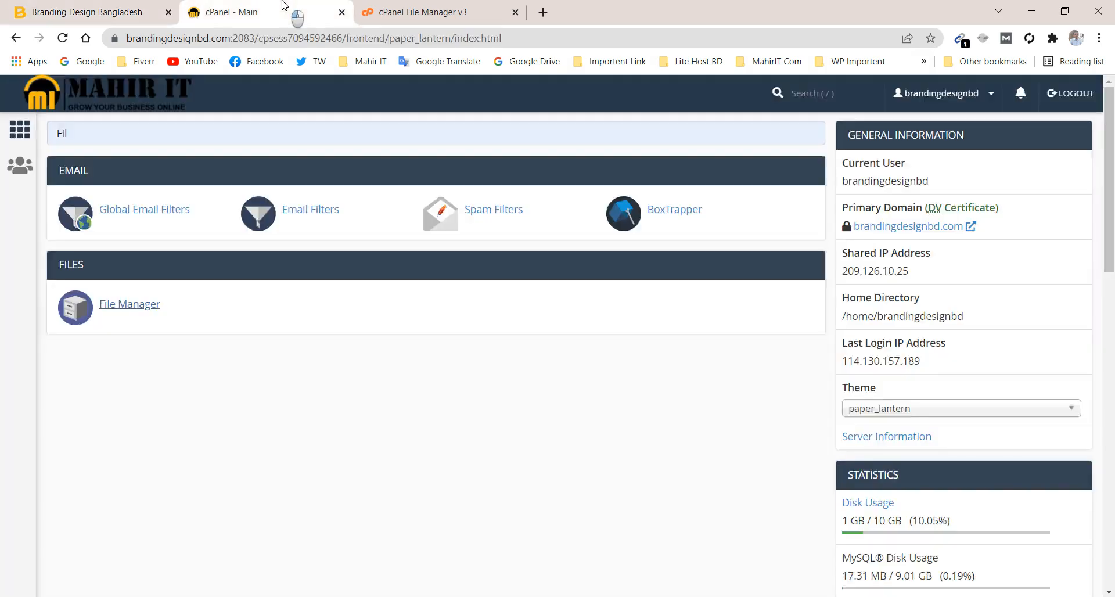
click(388, 8)
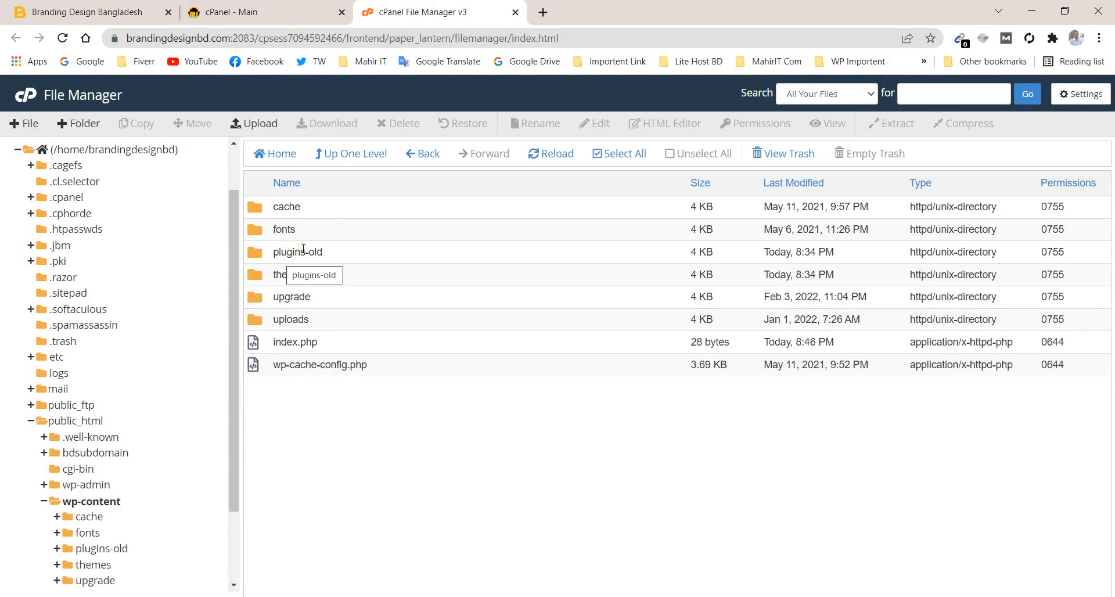
click(261, 255)
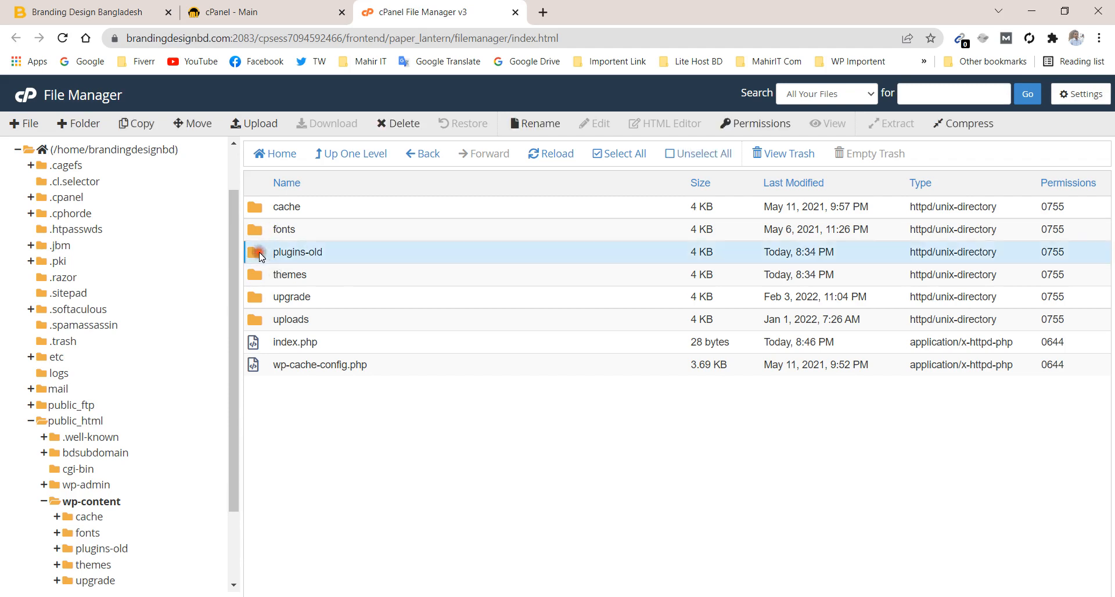
right_click(261, 256)
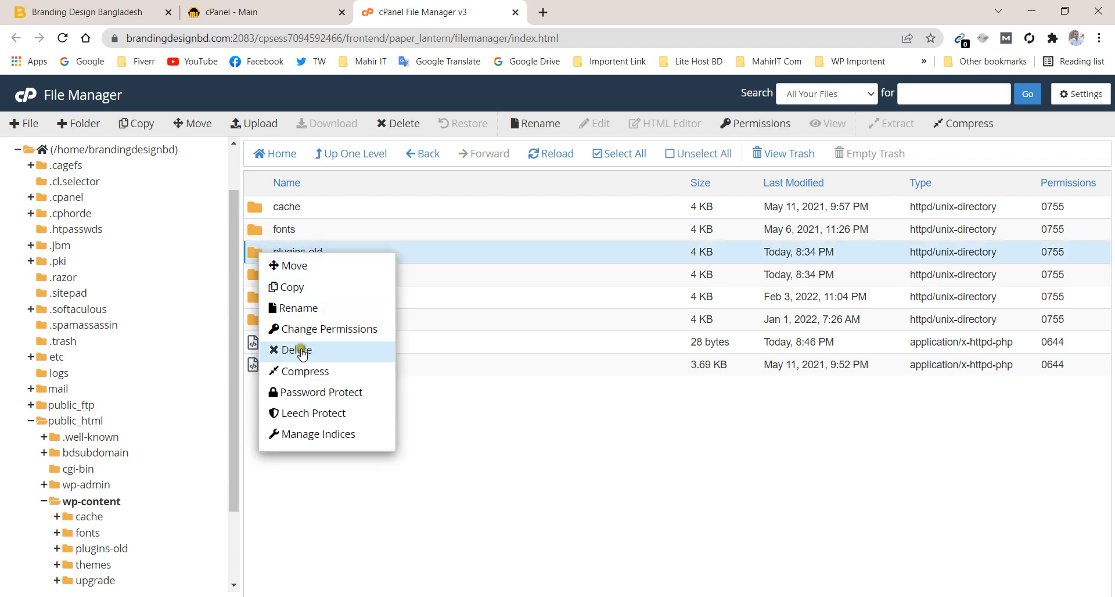
click(298, 308)
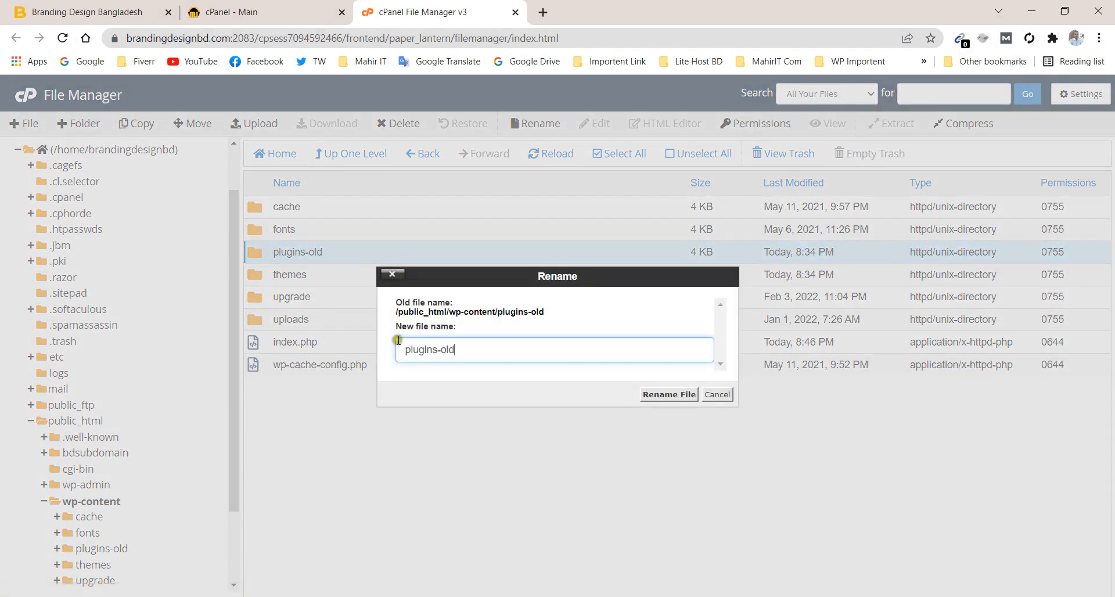
click(439, 350)
key(shift+Left)
key(shift+Left)
key(shift+Left)
key(shift+Left)
key(shift+Left)
click(732, 394)
click(89, 180)
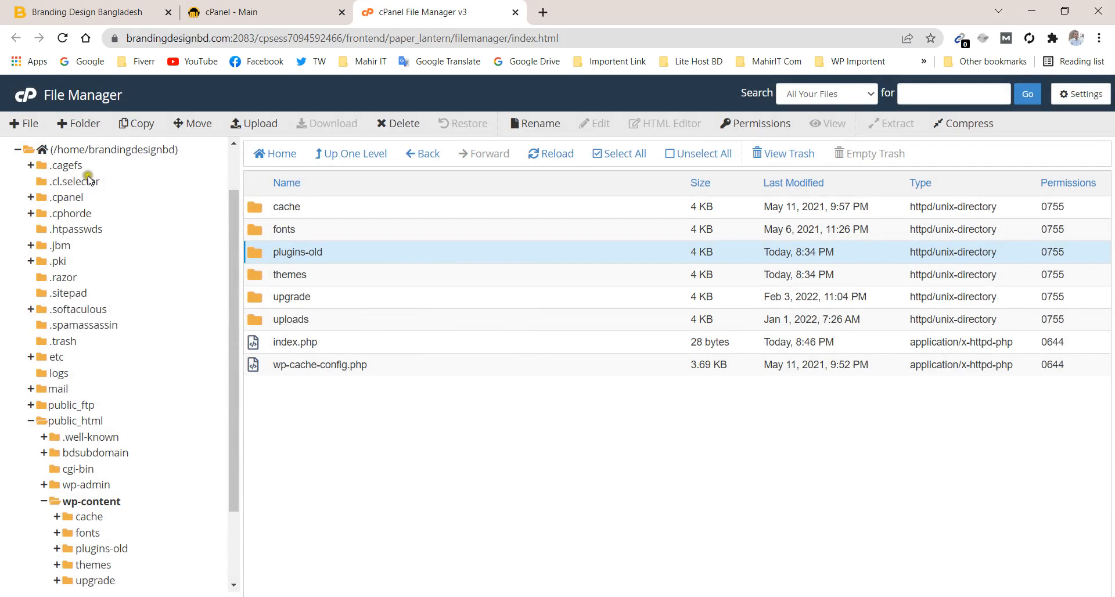
- Create a new folder named plugins in /public_html/wp-content
click(89, 124)
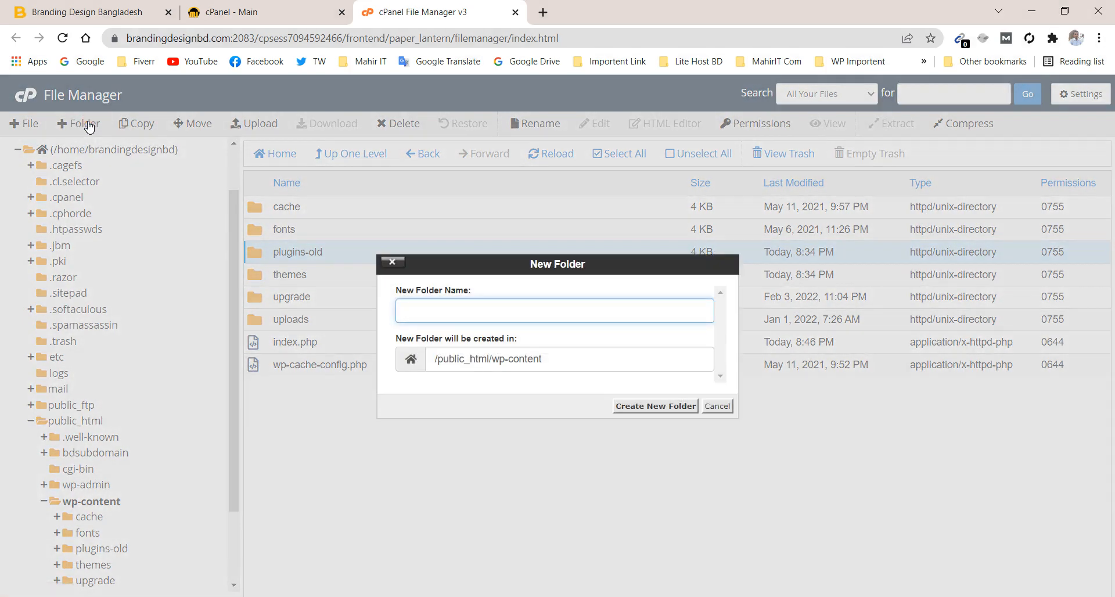
text(plugins)
click(712, 388)
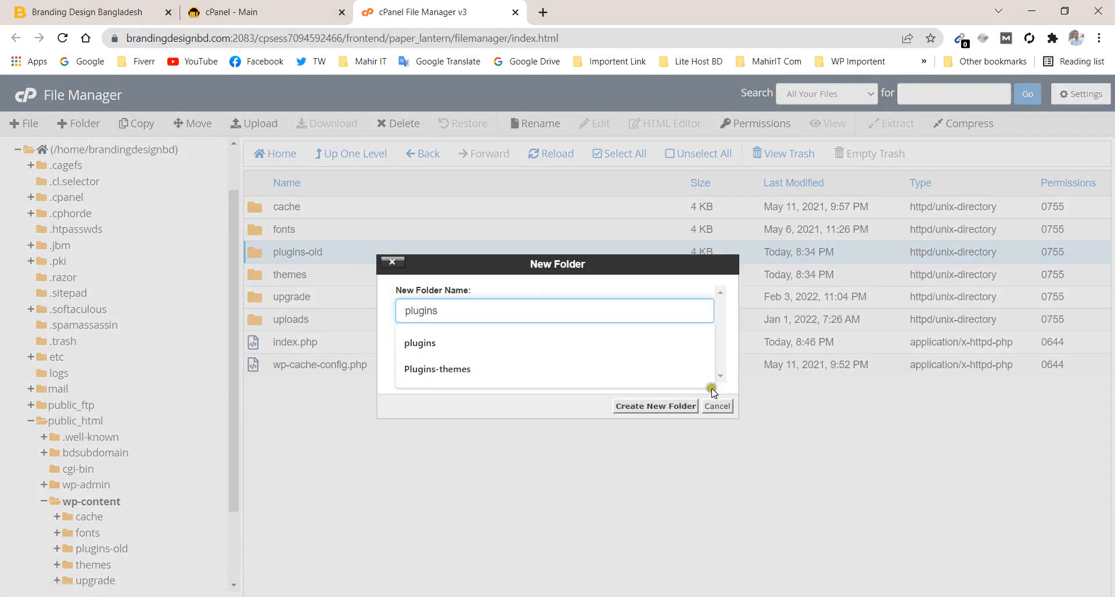
click(685, 406)
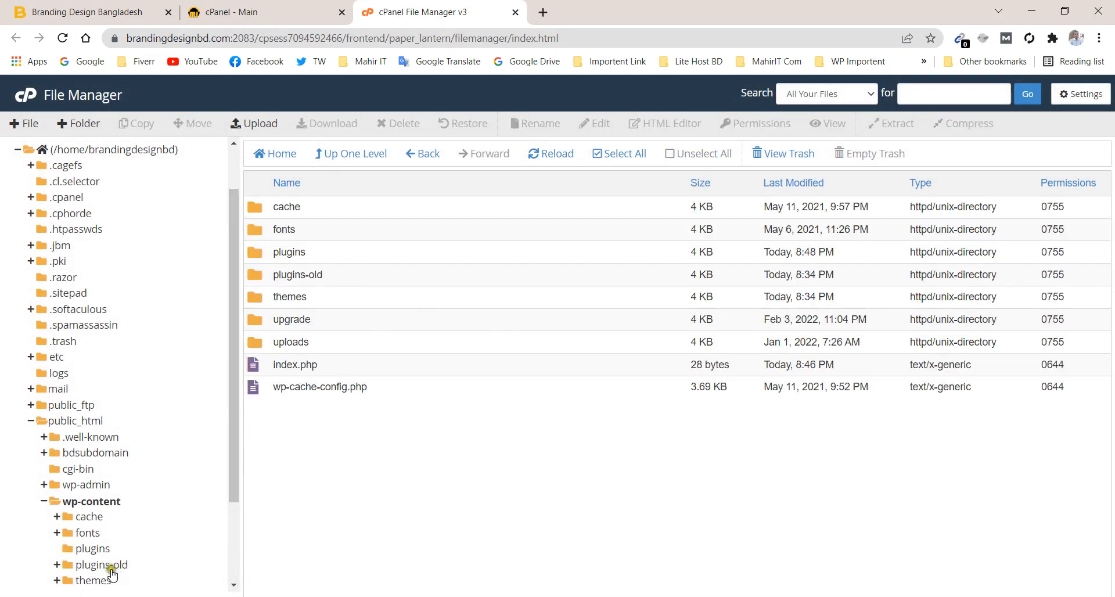
- Open the new plugins folder and copy its path, public_html/wp-content/plugins
click(93, 551)
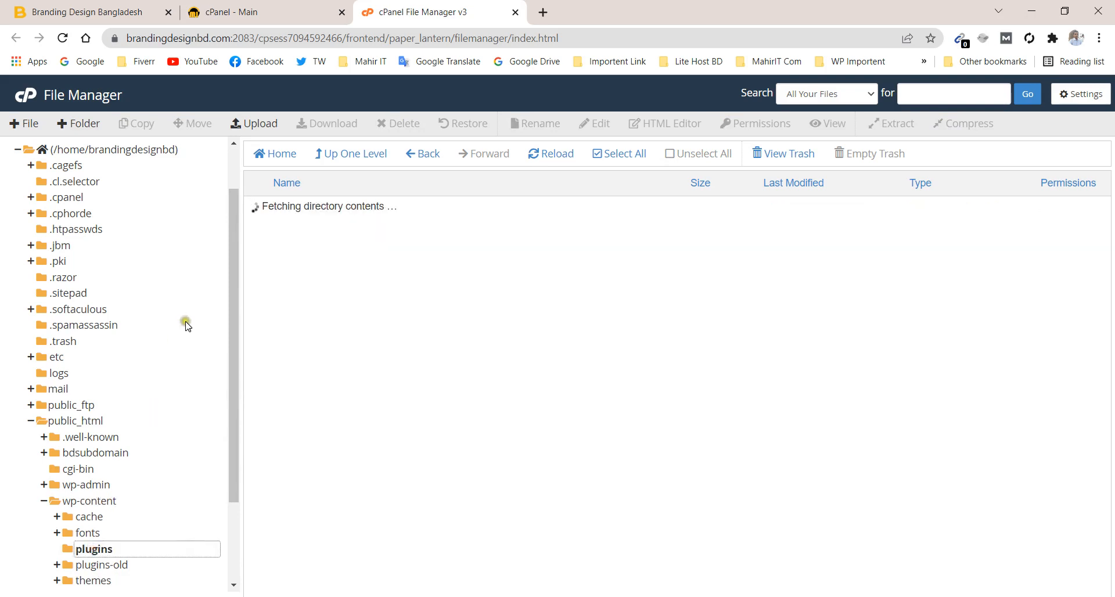
click(235, 142)
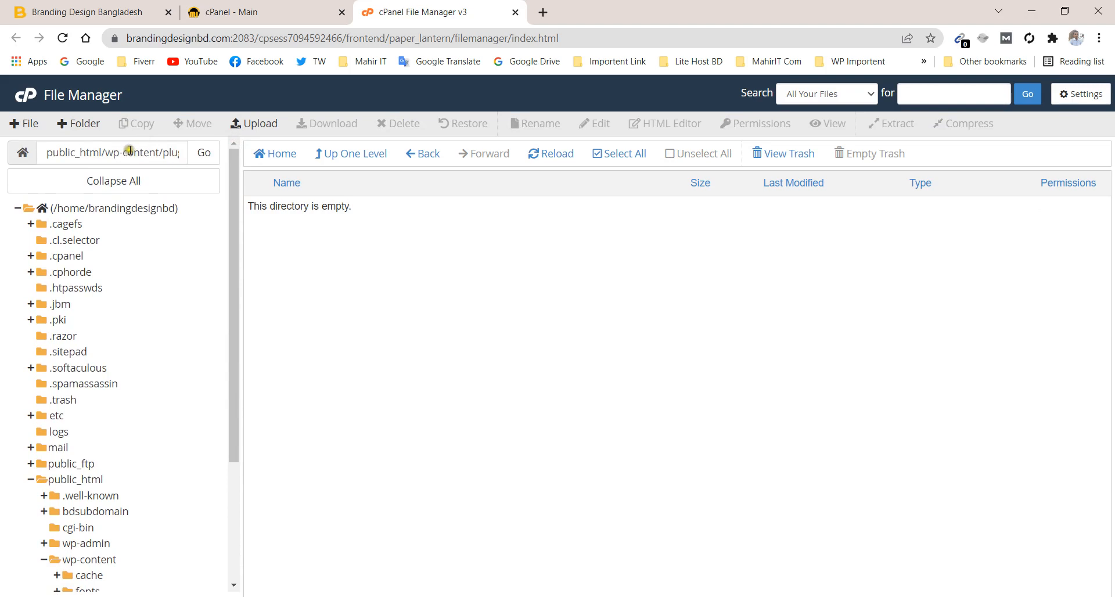
click(129, 150)
key(ctrl+a)
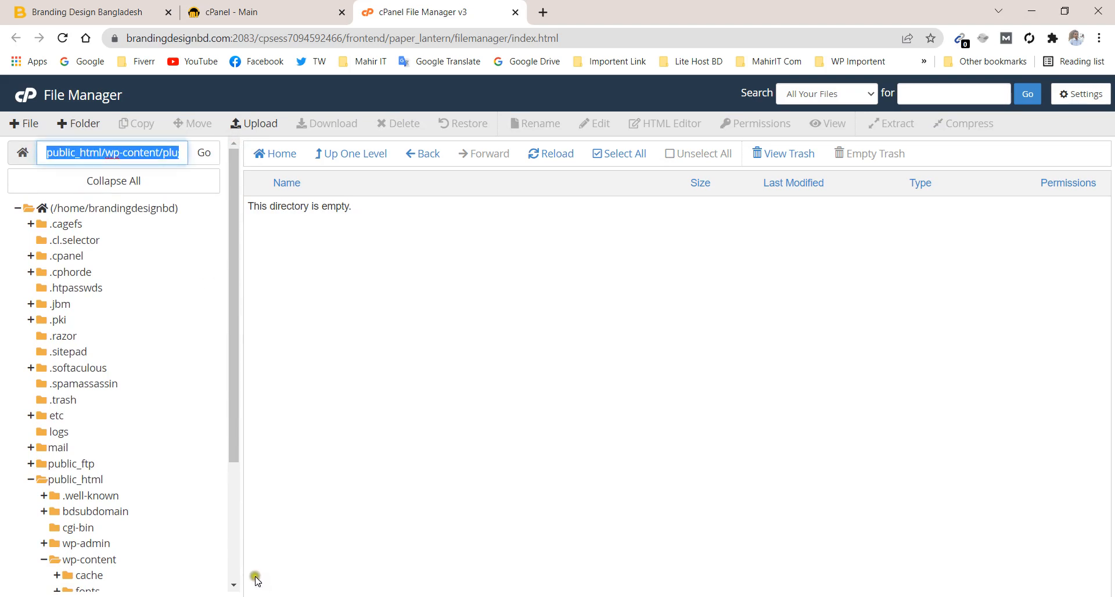
- Move index.php from the plugins-old folder to /public_html/wp-content/plugins
click(234, 585)
scroll(235, 586, down, 3)
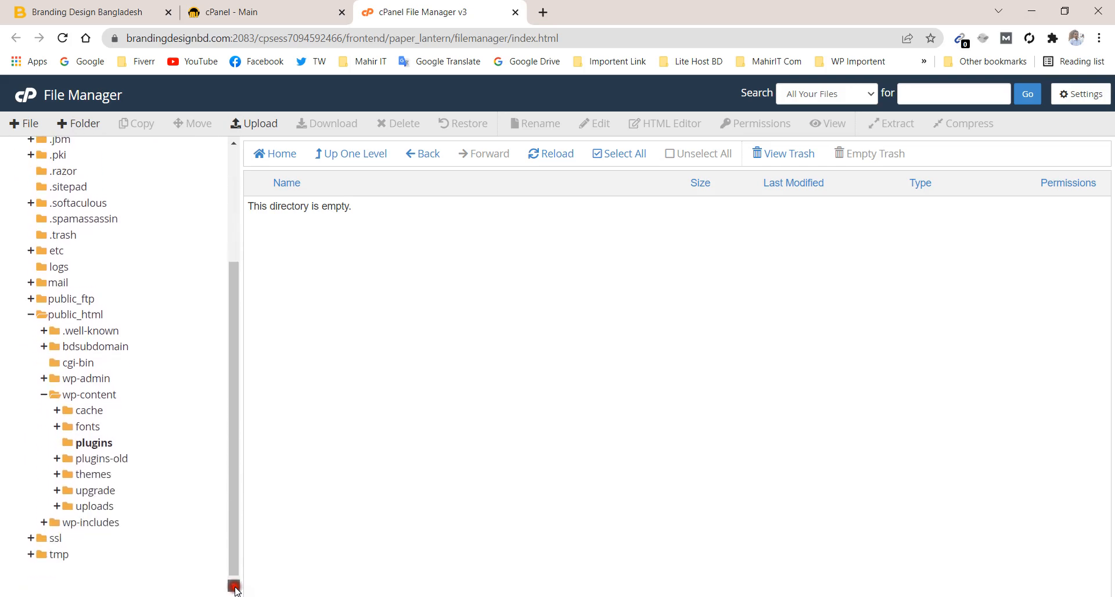
click(102, 453)
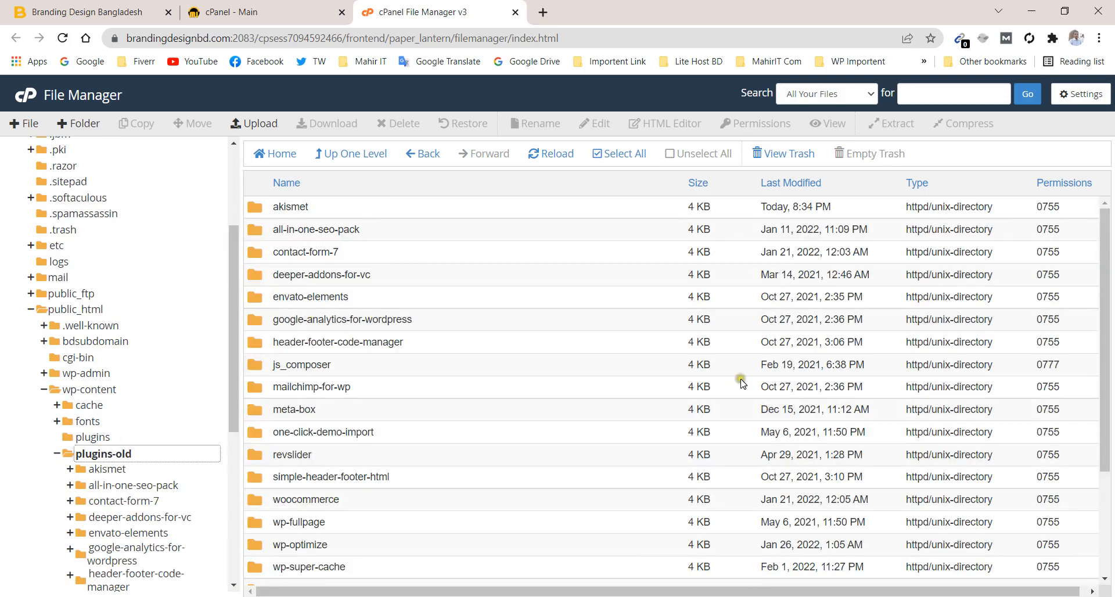
click(1105, 578)
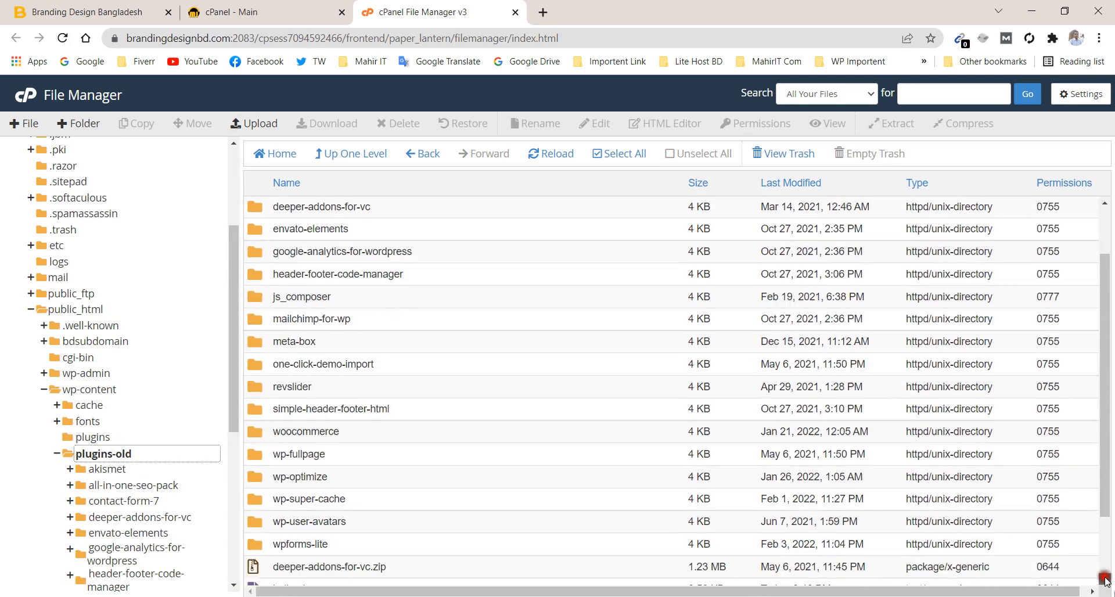
click(1104, 579)
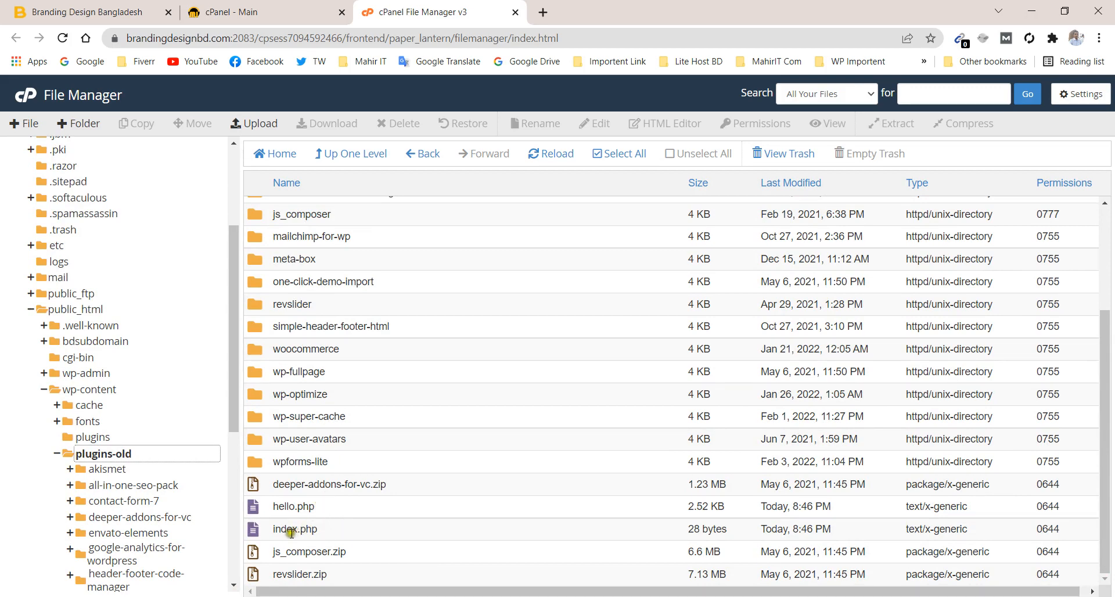
click(260, 529)
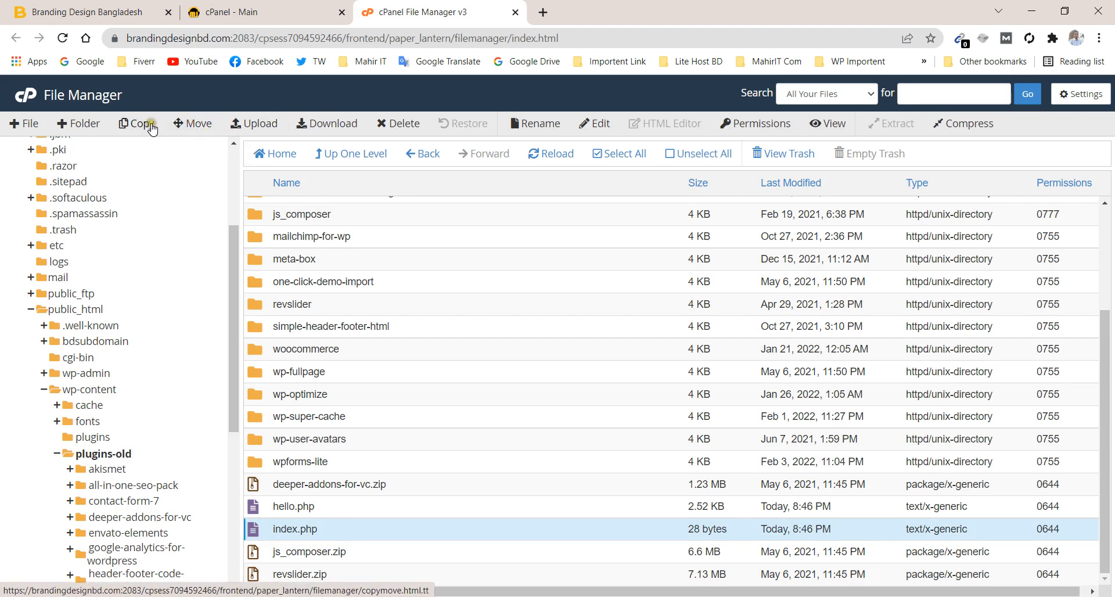
click(187, 124)
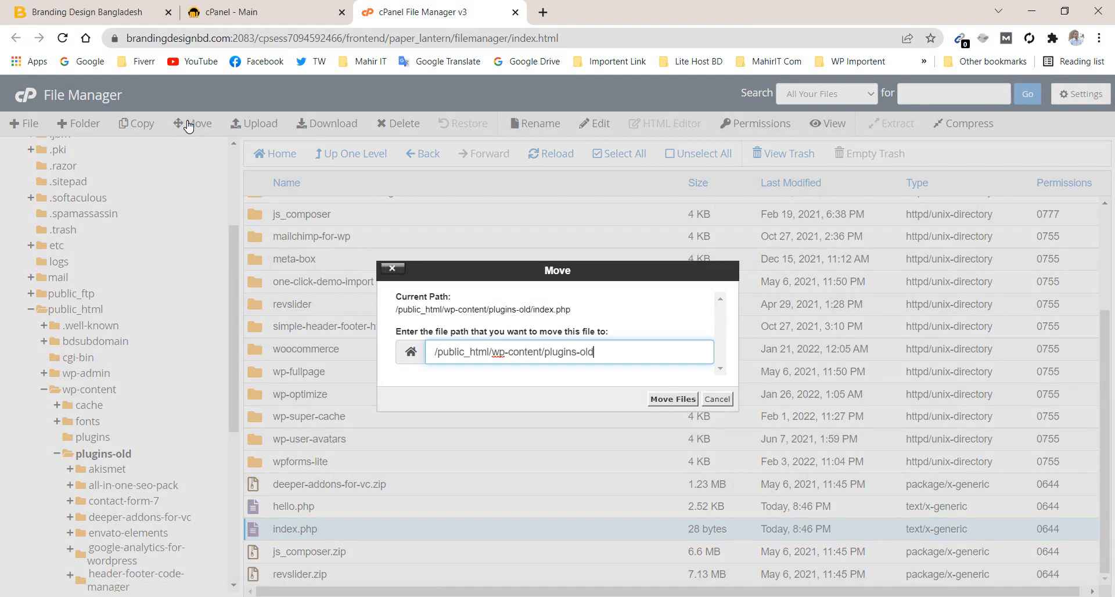
key(ctrl+a)
key(ctrl+c)
text(/)
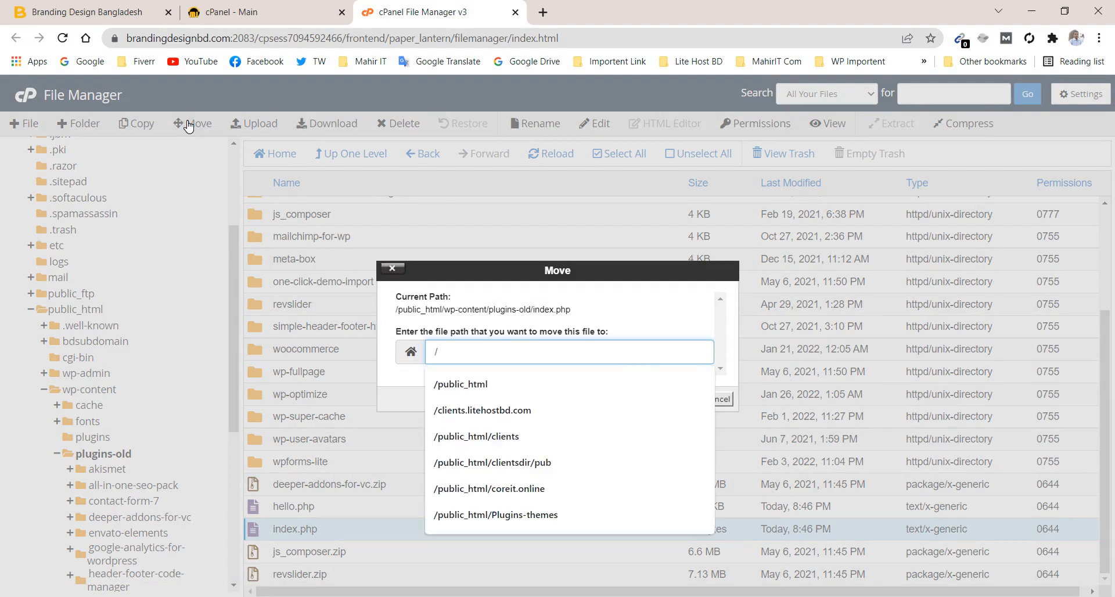
key(ctrl+v)
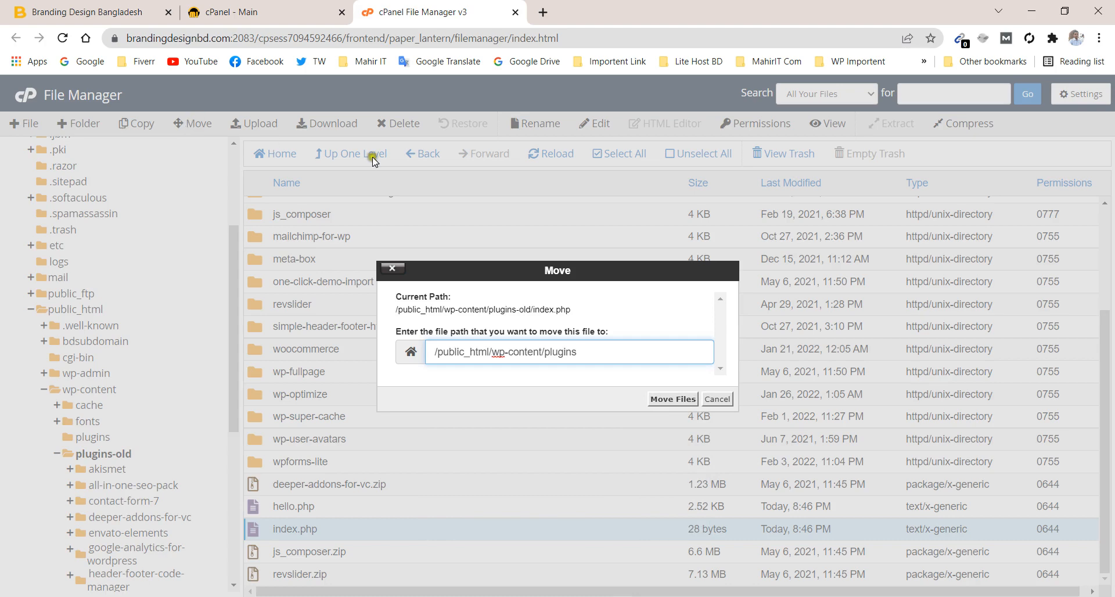
click(664, 400)
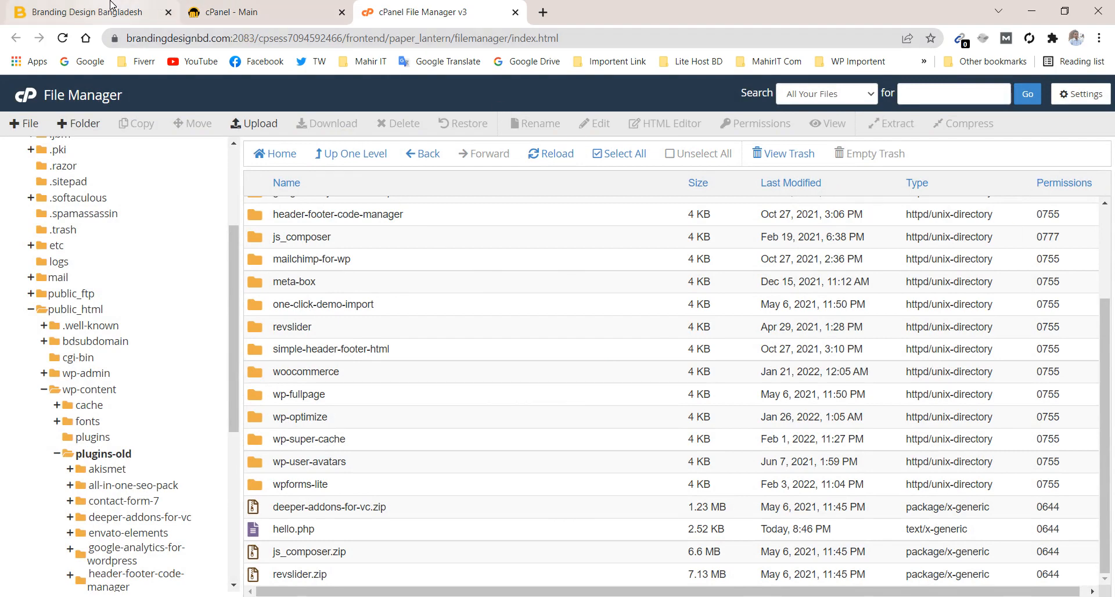
- Reload brandingdesignbd.com to check the home page with only index.php in plugins, and return to File Manager
click(110, 6)
click(64, 38)
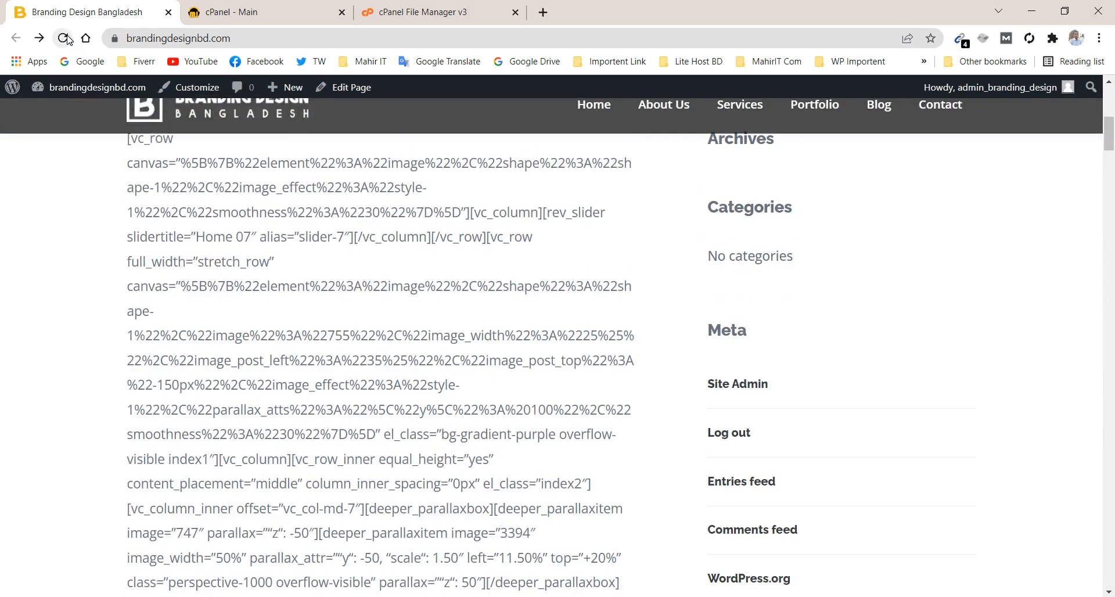
scroll(68, 36, up, 8)
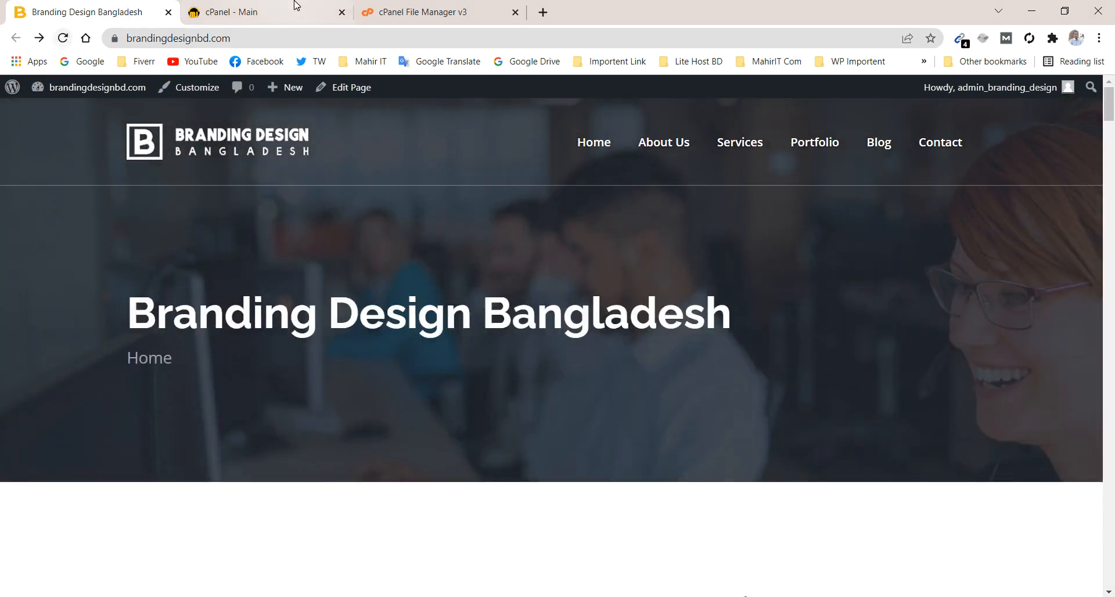
click(381, 9)
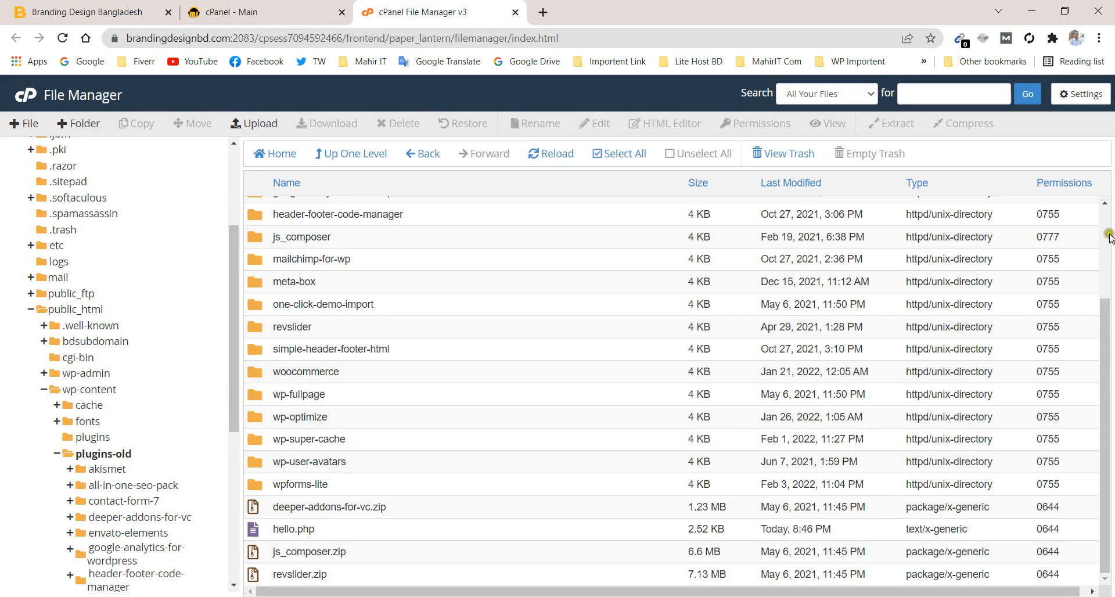
- Move the akismet folder from plugins-old to /public_html/wp-content/plugins
click(1105, 203)
click(1105, 204)
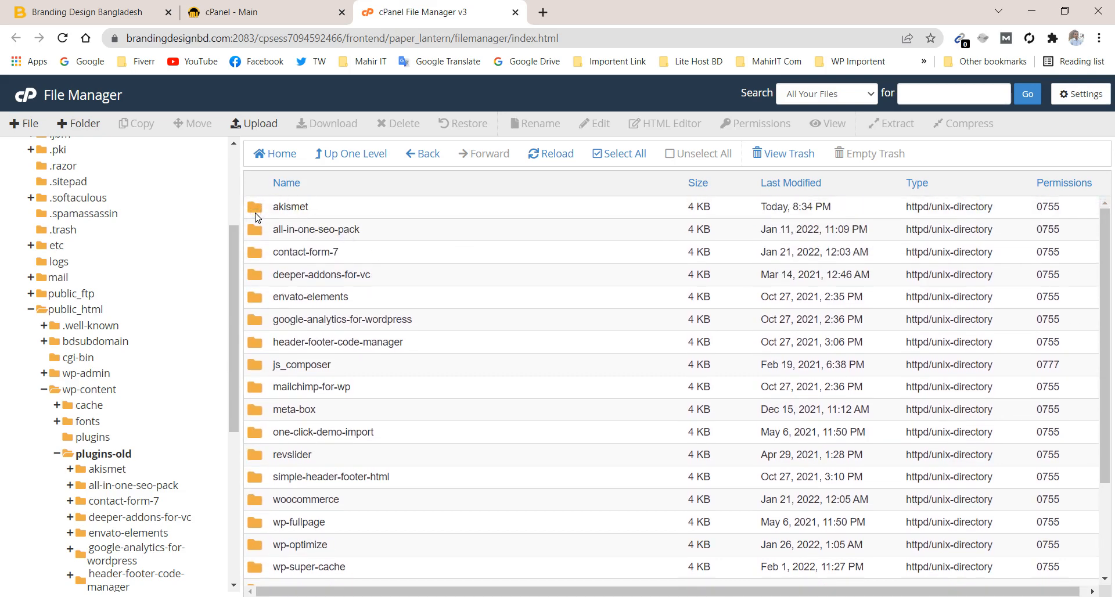
click(255, 216)
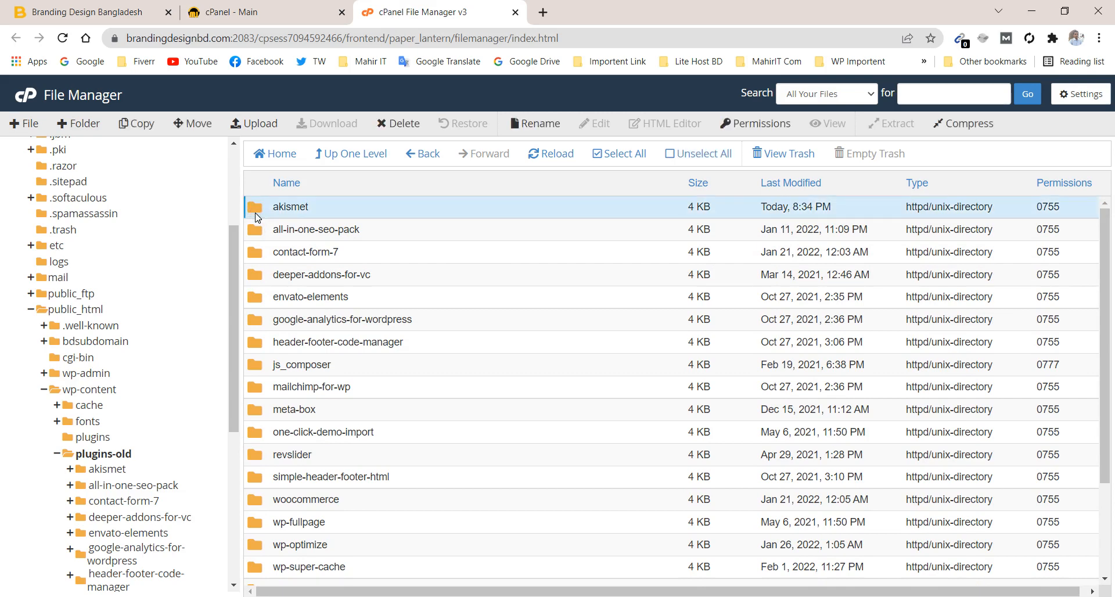
click(198, 123)
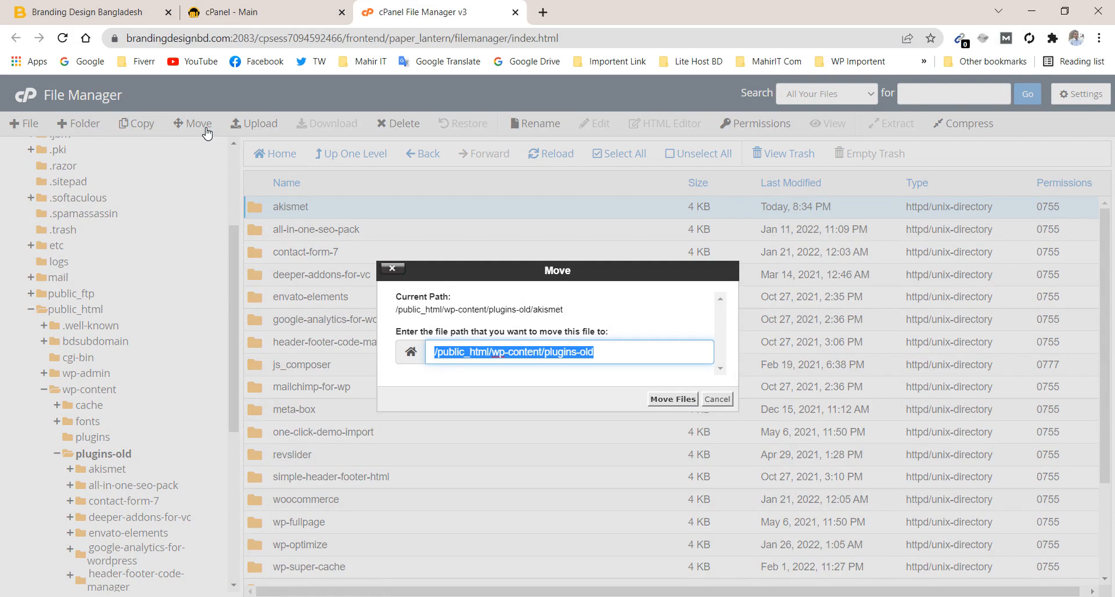
text(/)
text(public_html/wp-content/plugins)
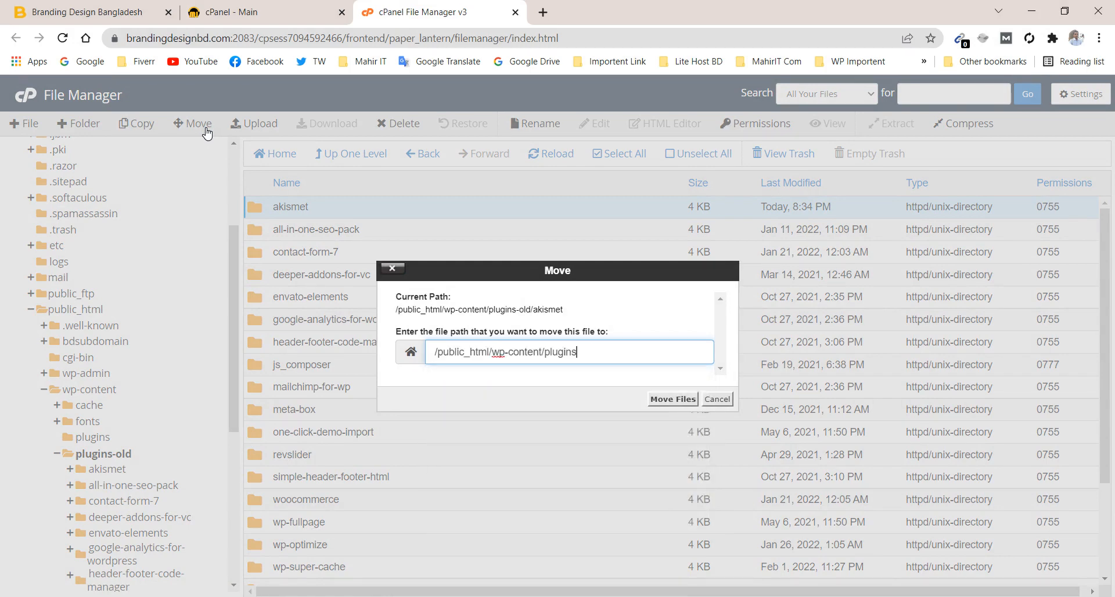
click(672, 407)
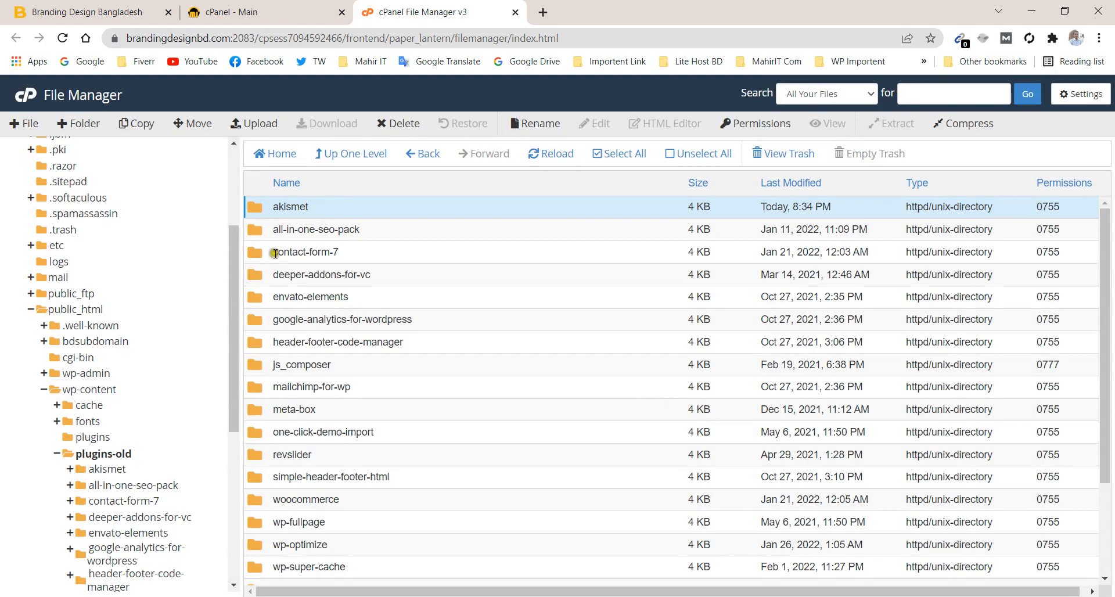
- Reload brandingdesignbd.com to check the site with akismet restored, and return to the plugins-old listing
click(72, 21)
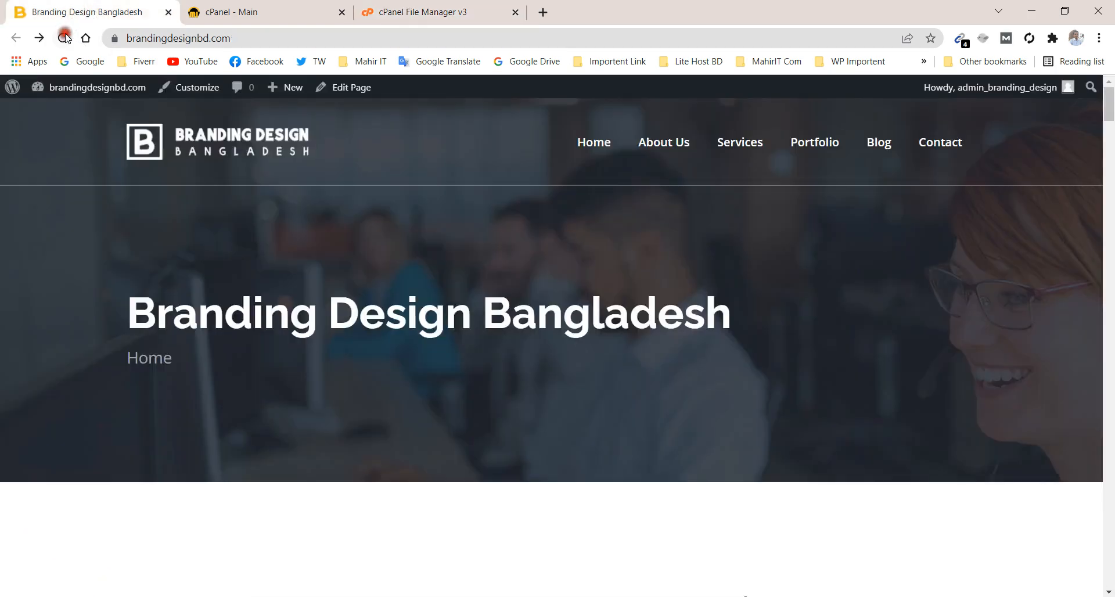
click(63, 37)
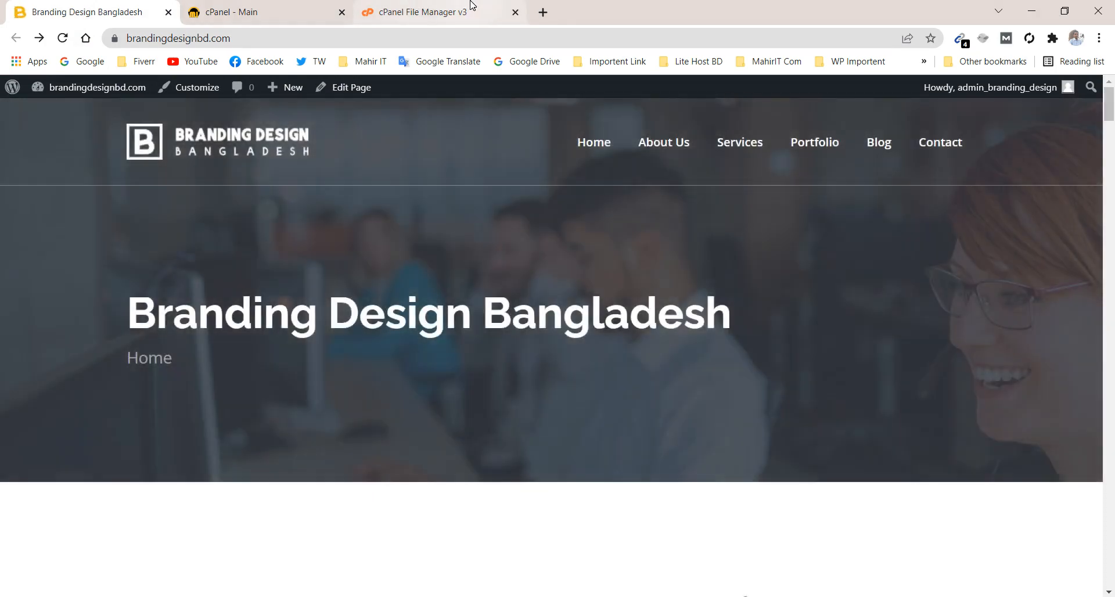
click(485, 12)
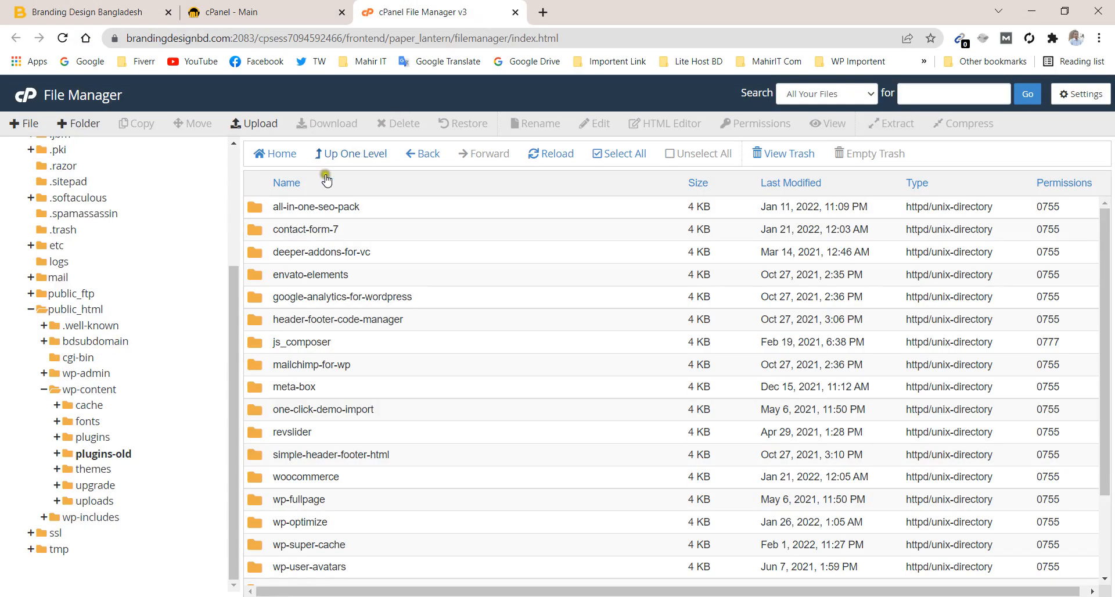
- Move the all-in-one-seo-pack and contact-form-7 folders together from plugins-old to /public_html/wp-content/plugins
click(254, 208)
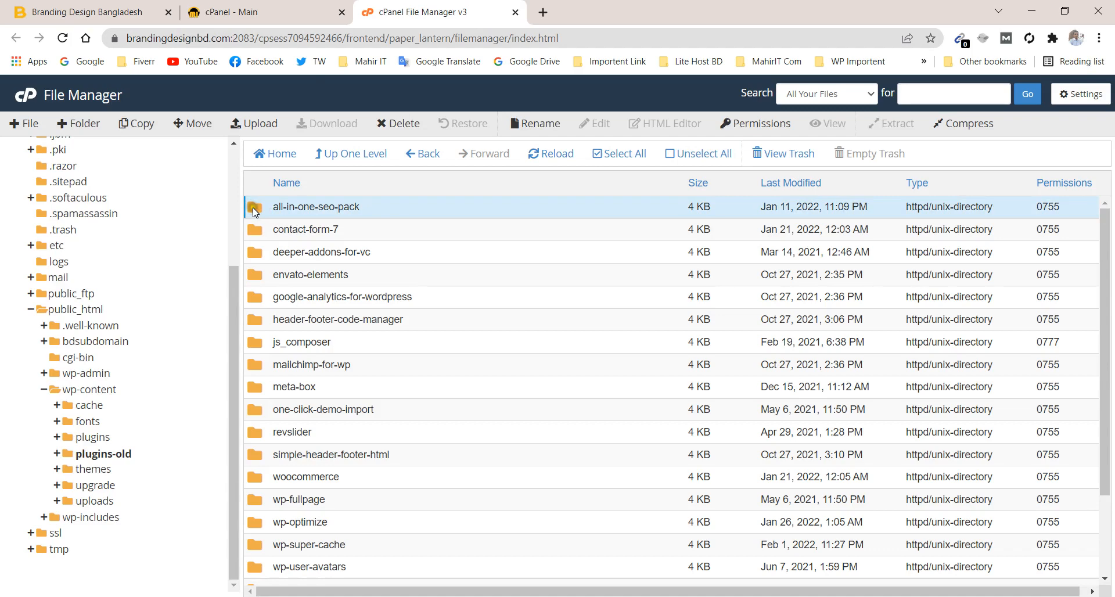
ctrl+click(262, 232)
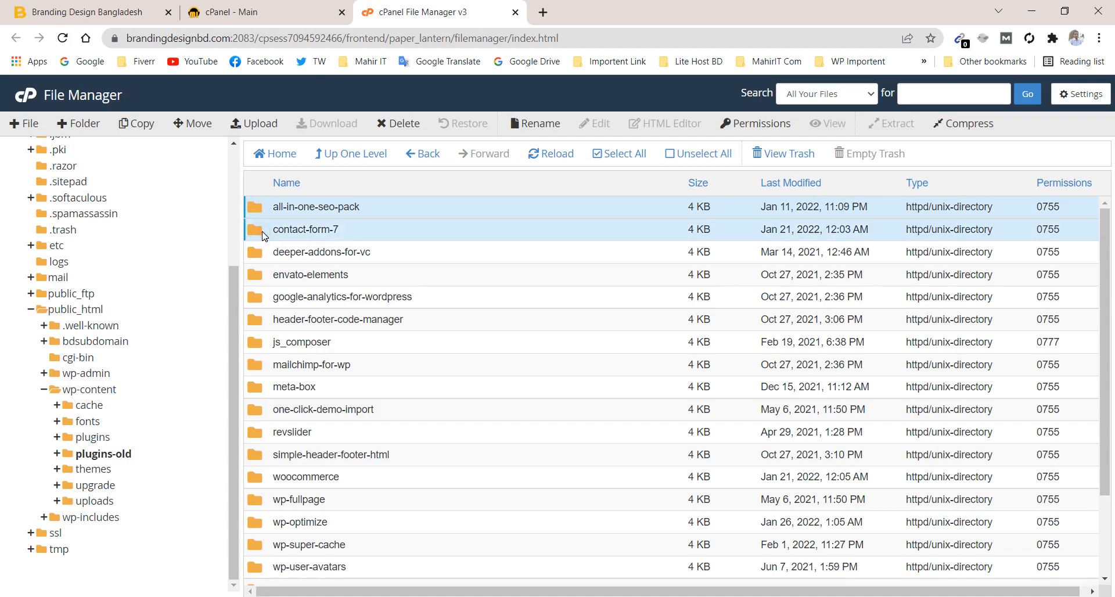
click(190, 124)
key(ctrl+a)
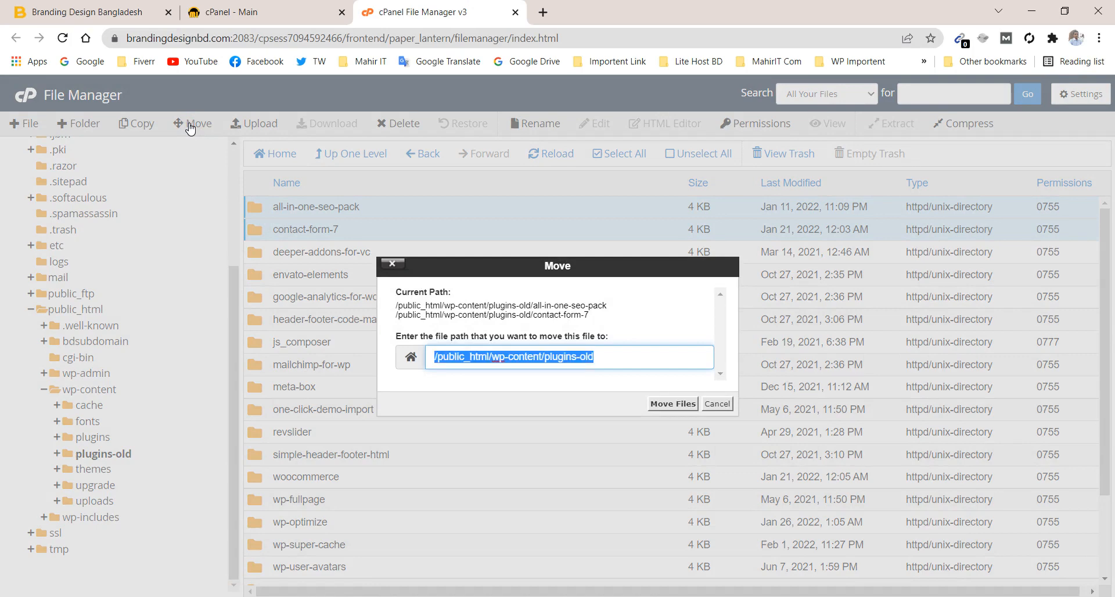
text(/)
key(Down)
key(Down)
key(Return)
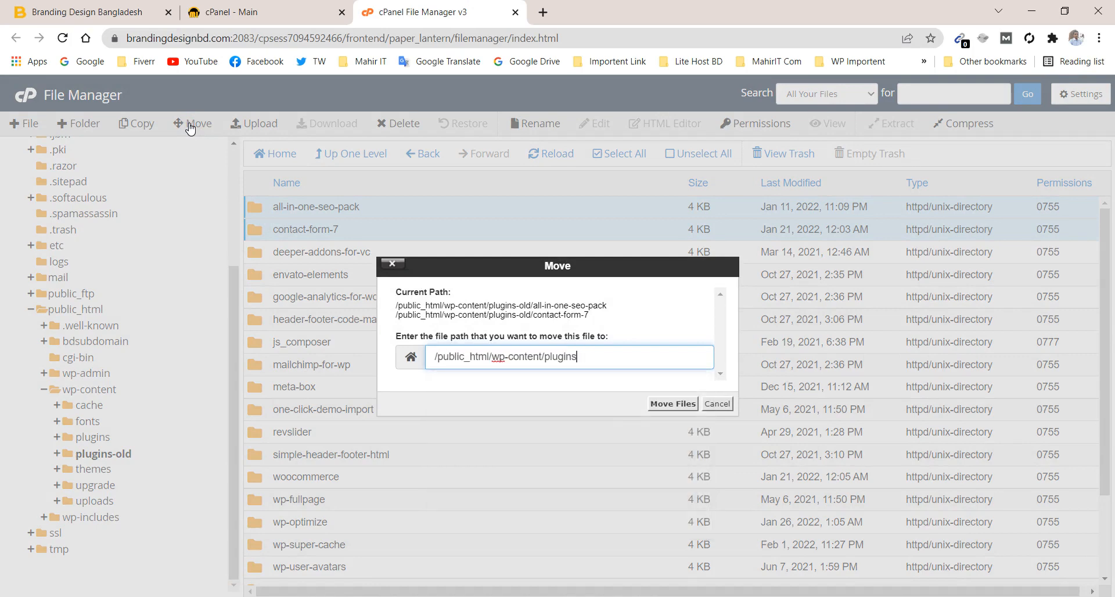
click(651, 405)
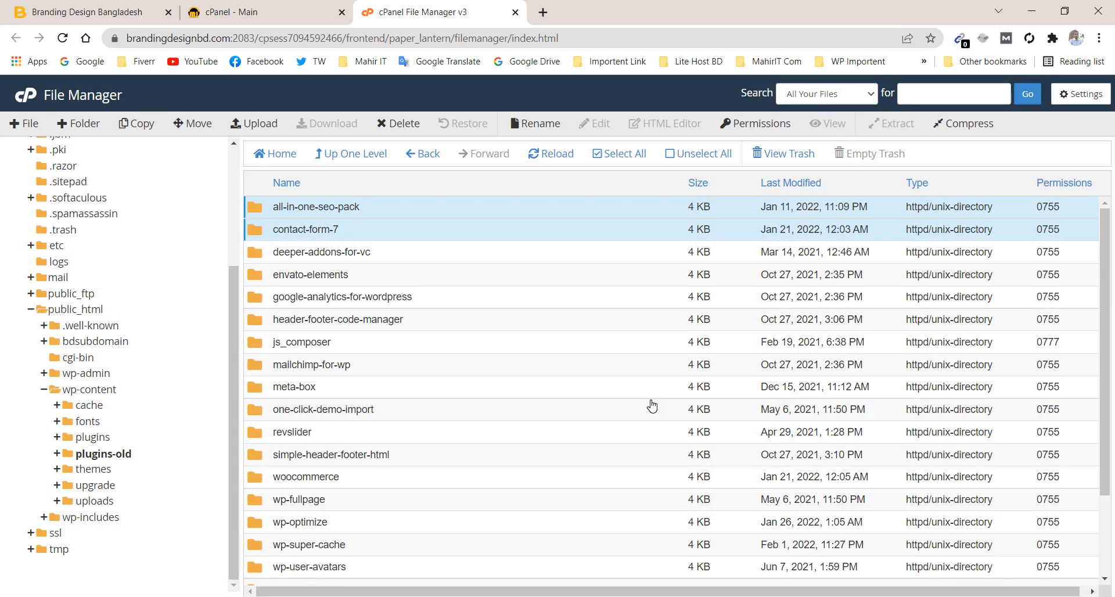
- Reload brandingdesignbd.com to check the site with all-in-one-seo-pack and contact-form-7 restored, and return to File Manager
click(69, 6)
click(68, 35)
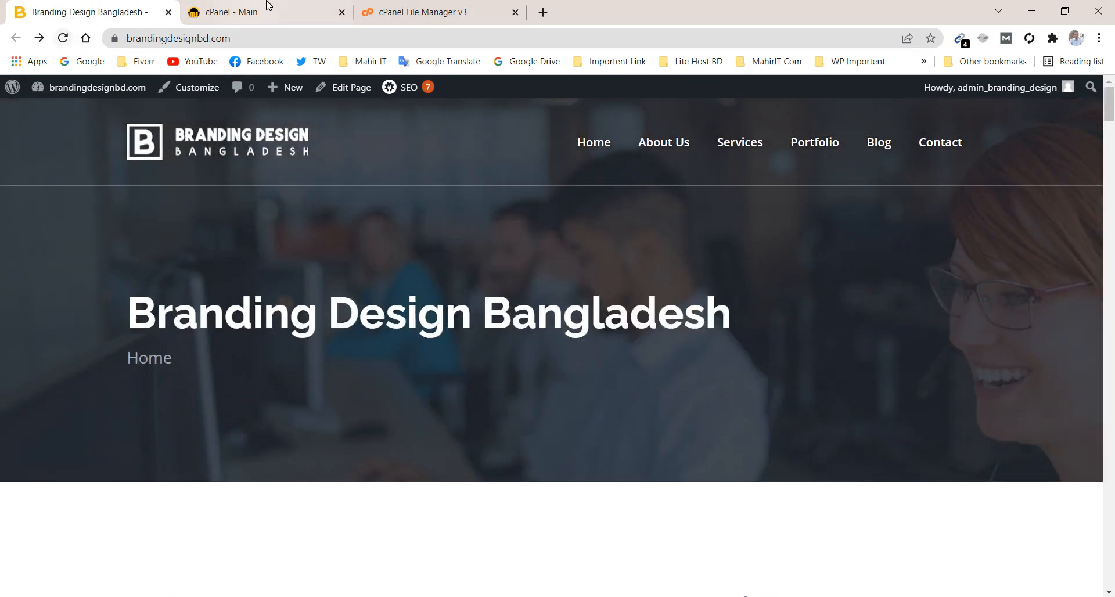
click(415, 7)
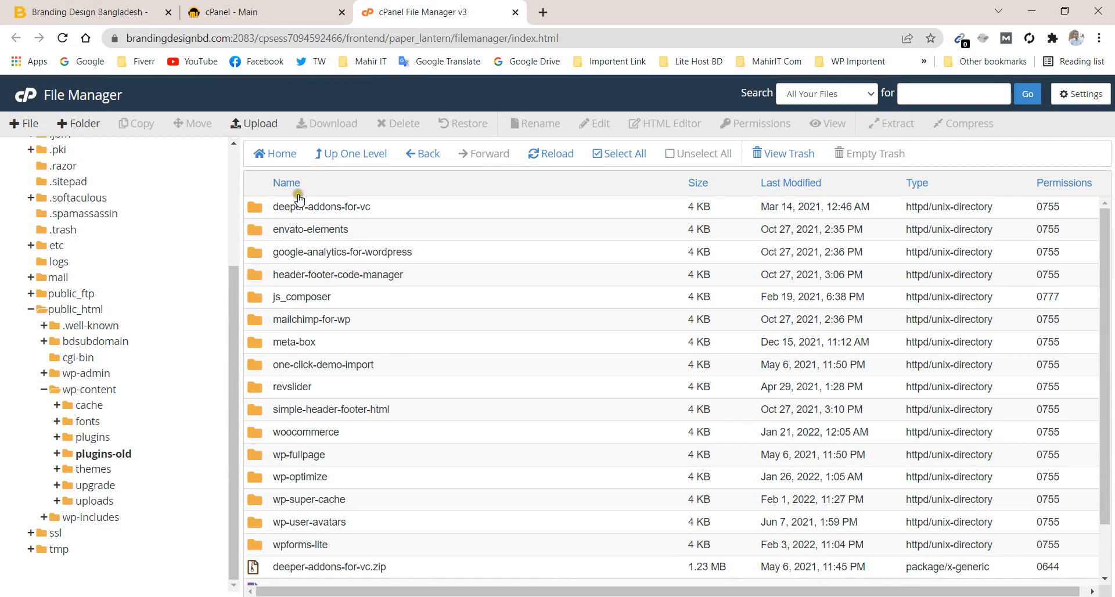
- Move the deeper-addons-for-vc folder from plugins-old to /public_html/wp-content/plugins
click(266, 209)
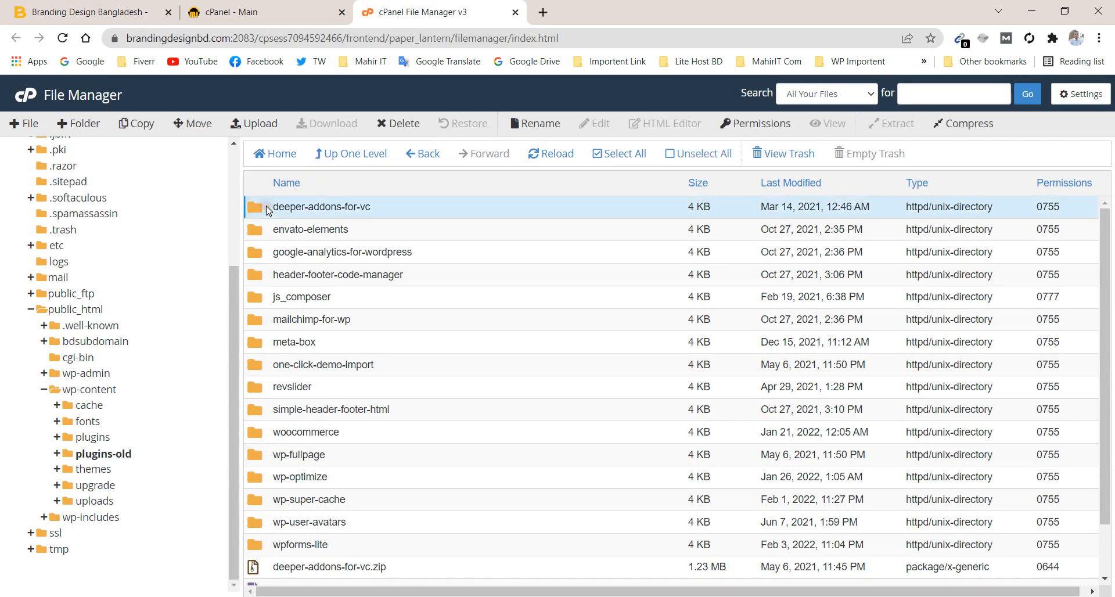
click(212, 130)
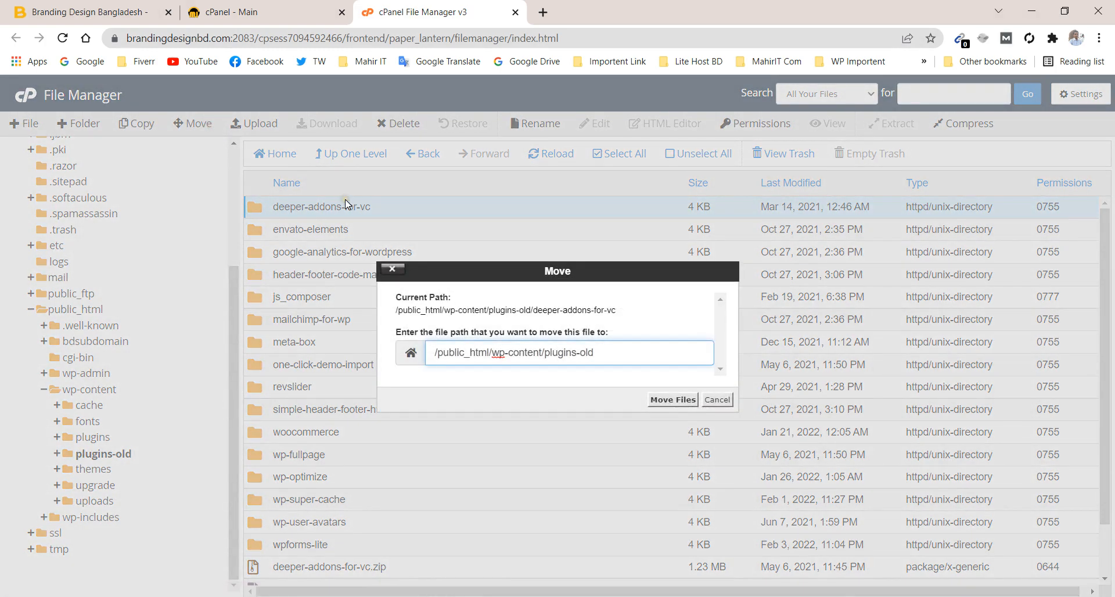
text(/)
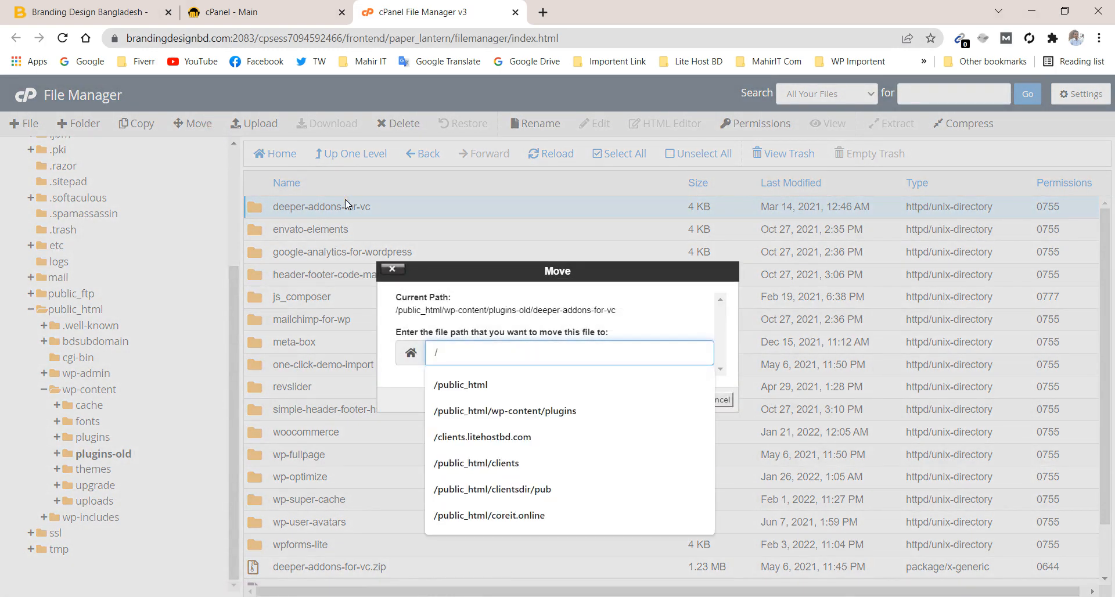
key(Down)
key(Down)
key(Return)
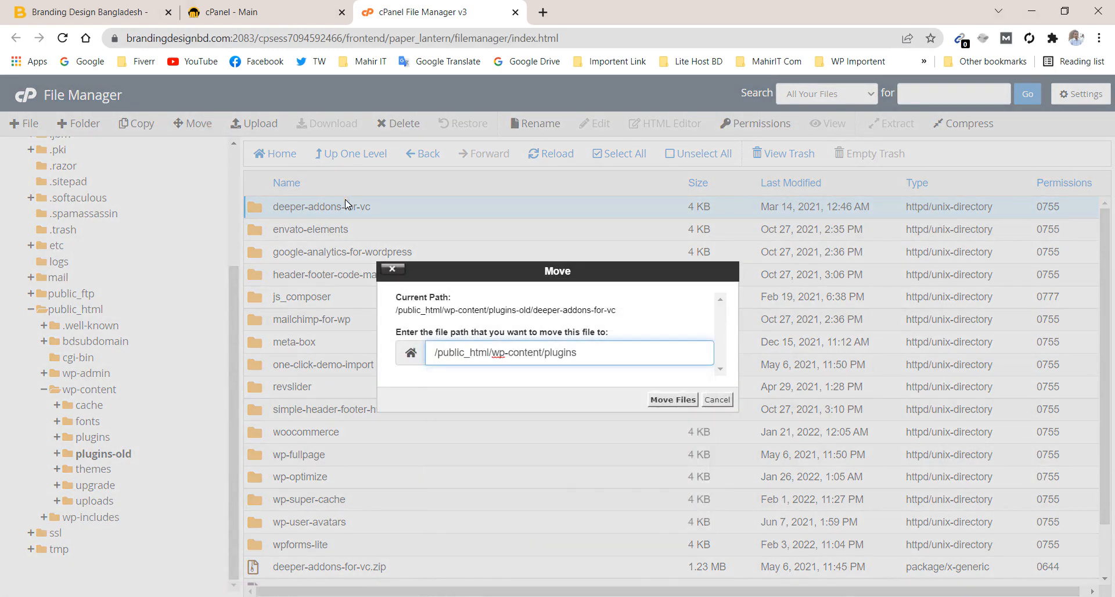
click(662, 400)
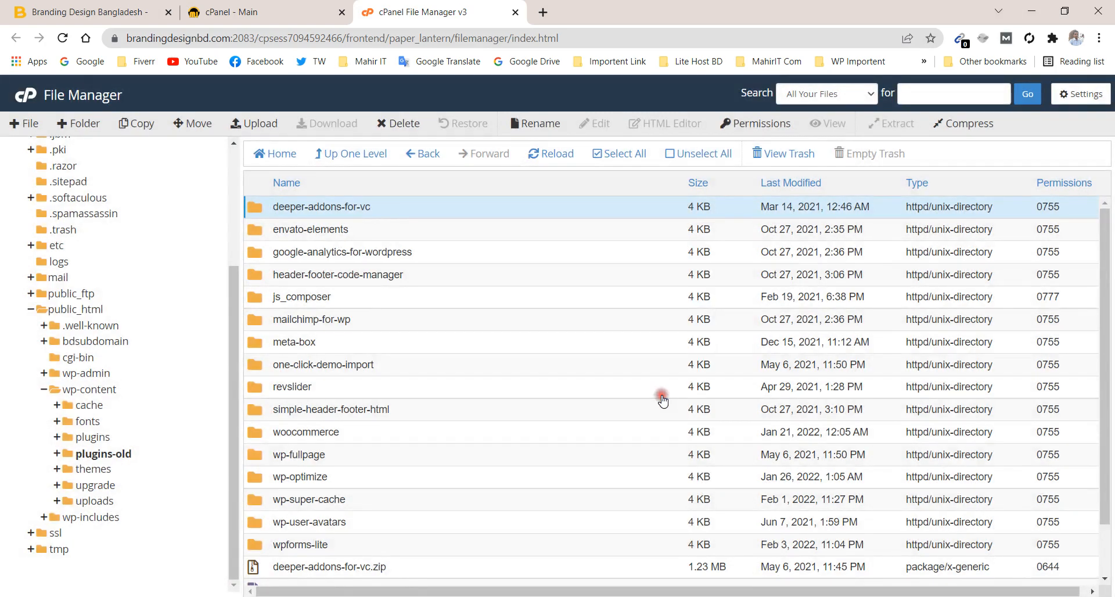
- Reload brandingdesignbd.com to check the site with deeper-addons-for-vc restored, and return to the plugins-old listing
click(97, 4)
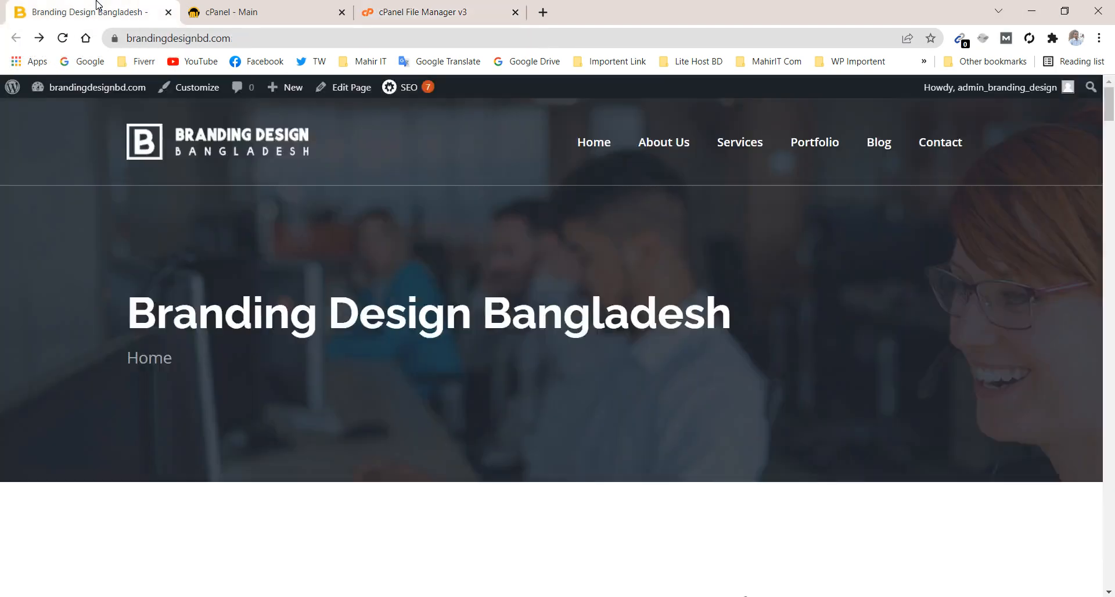
click(63, 40)
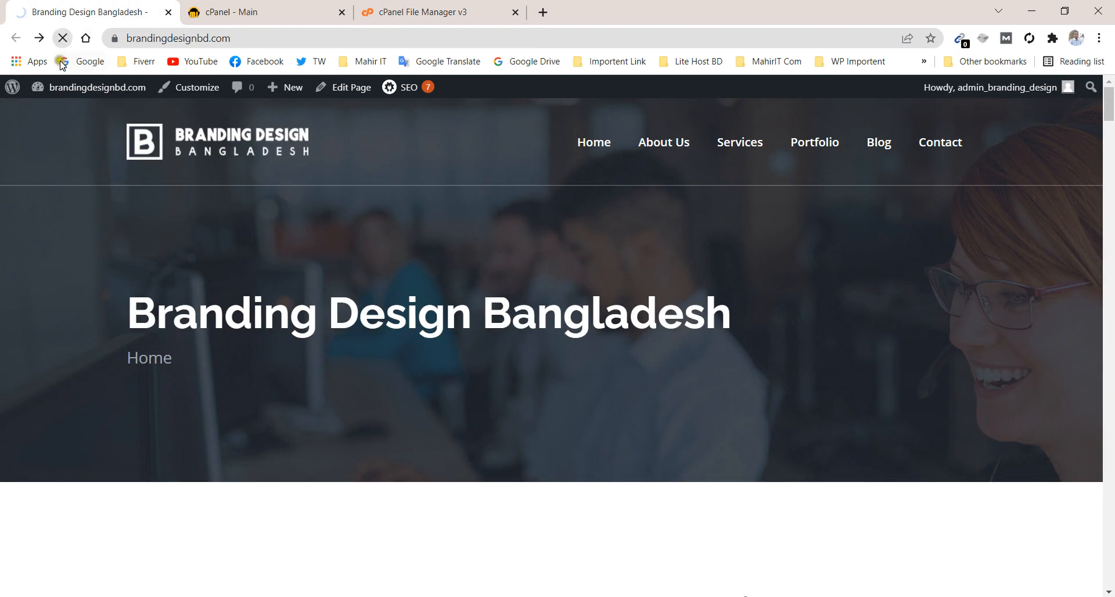
mouse_move(65, 93)
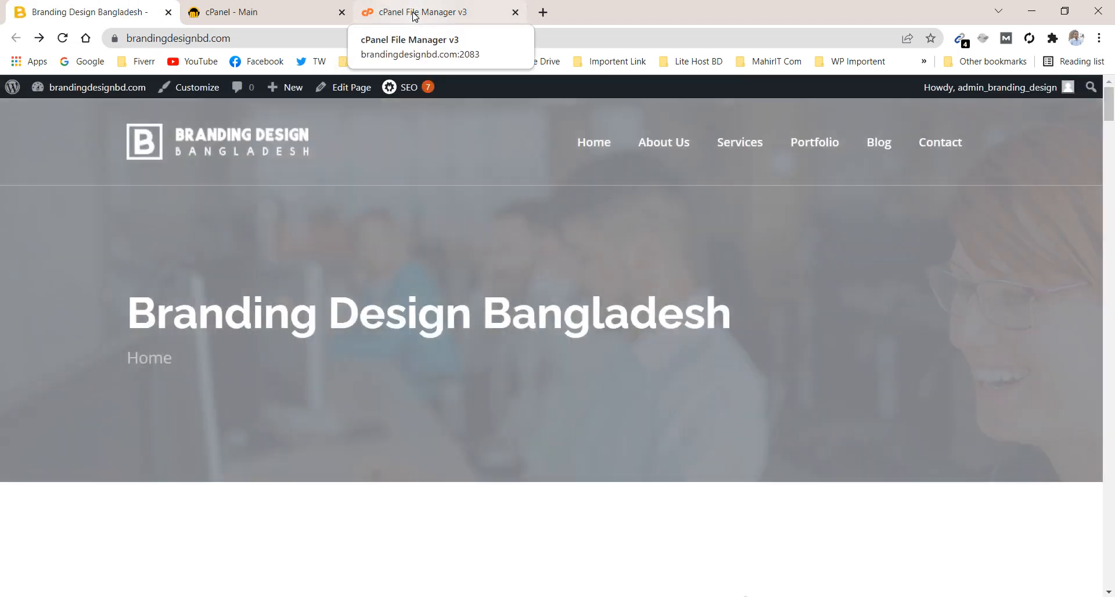
click(414, 16)
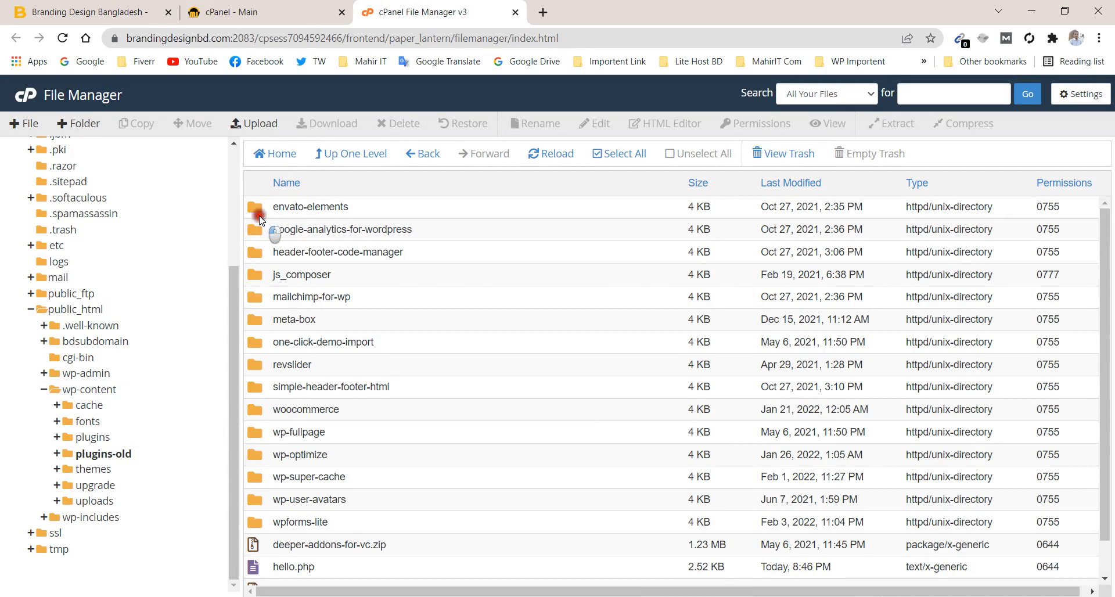
- Move the envato-elements and google-analytics-for-wordpress folders together from plugins-old to /public_html/wp-content/plugins
click(256, 217)
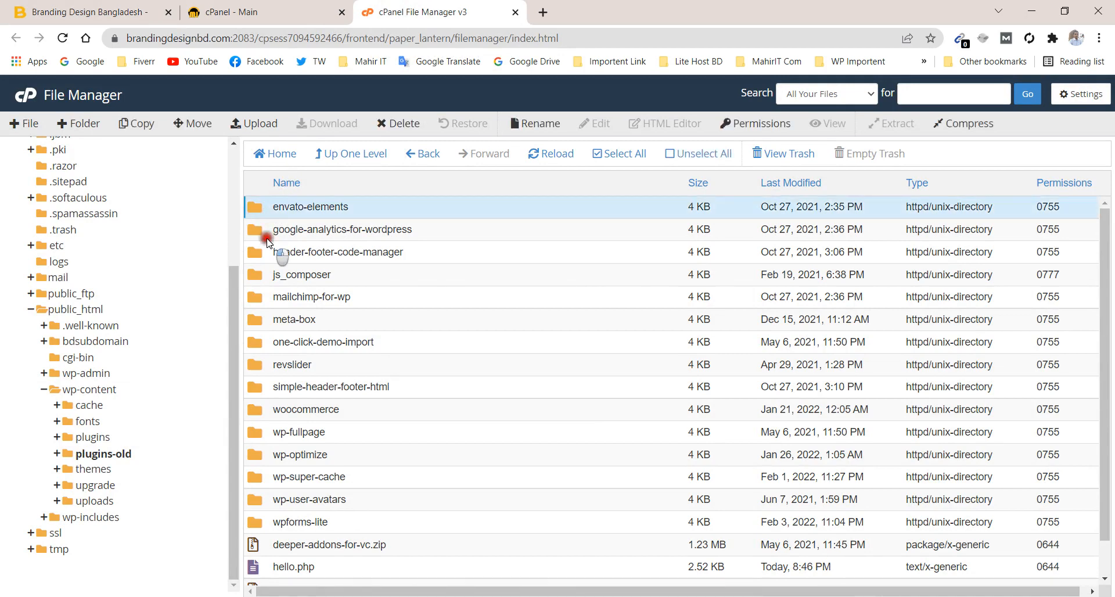
ctrl+click(267, 238)
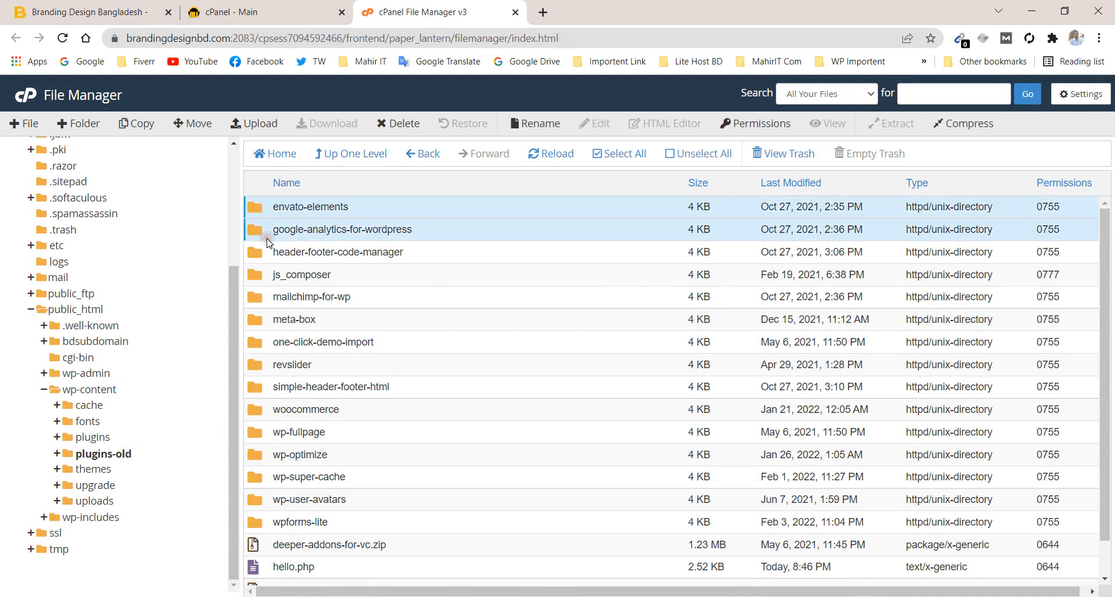
click(195, 130)
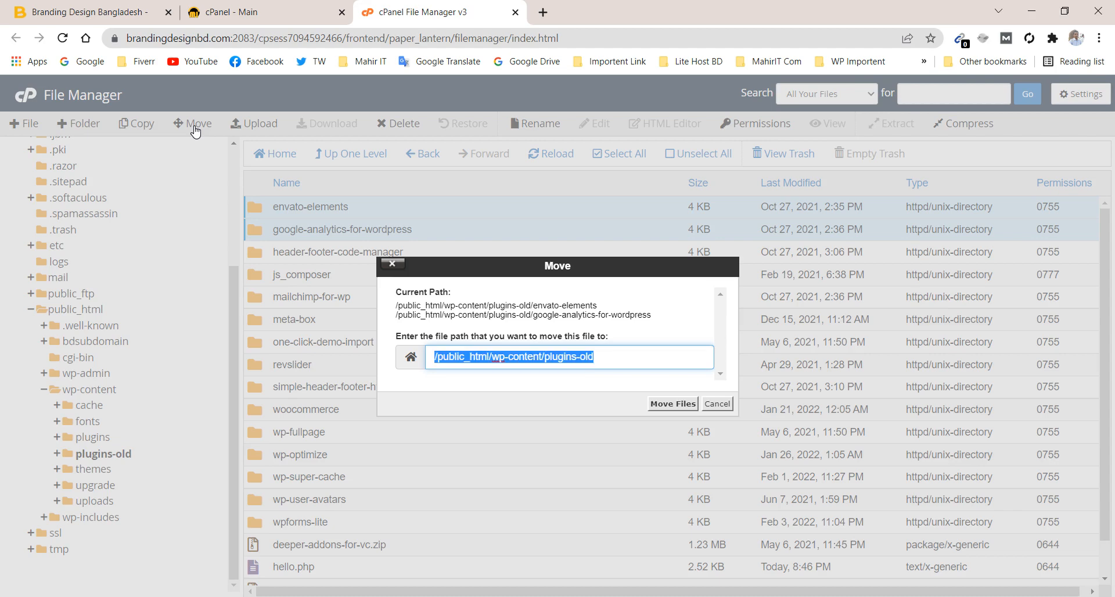
text(/)
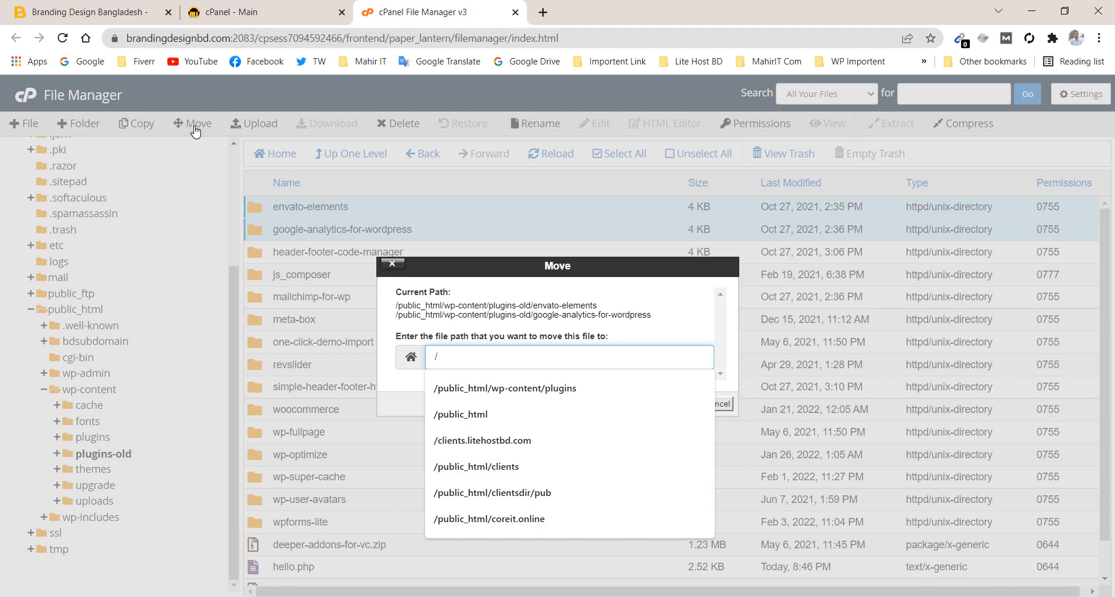
key(Down)
key(Return)
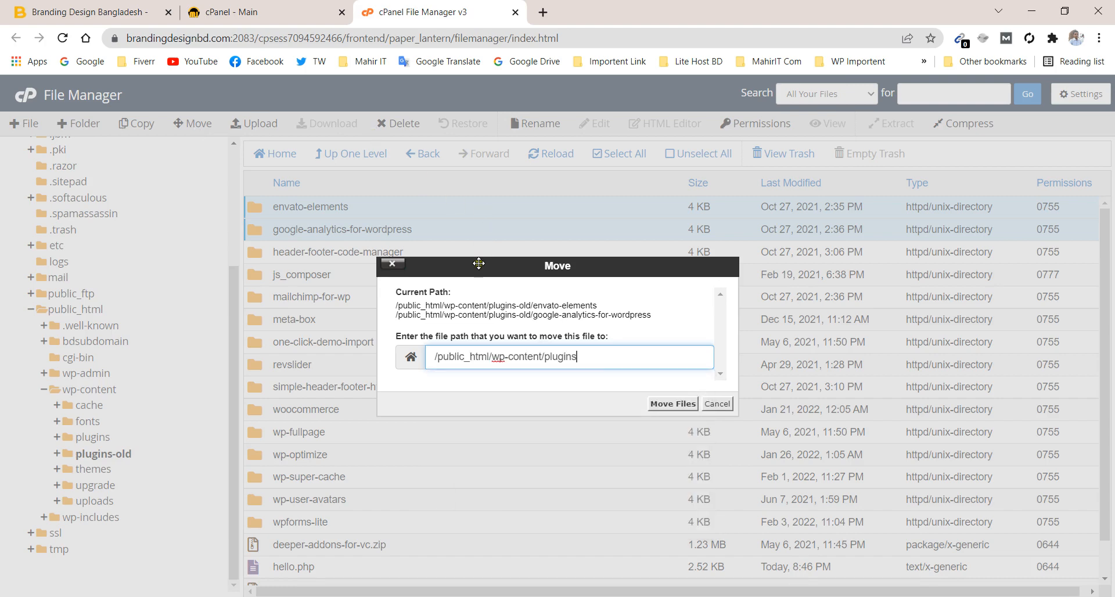
click(672, 404)
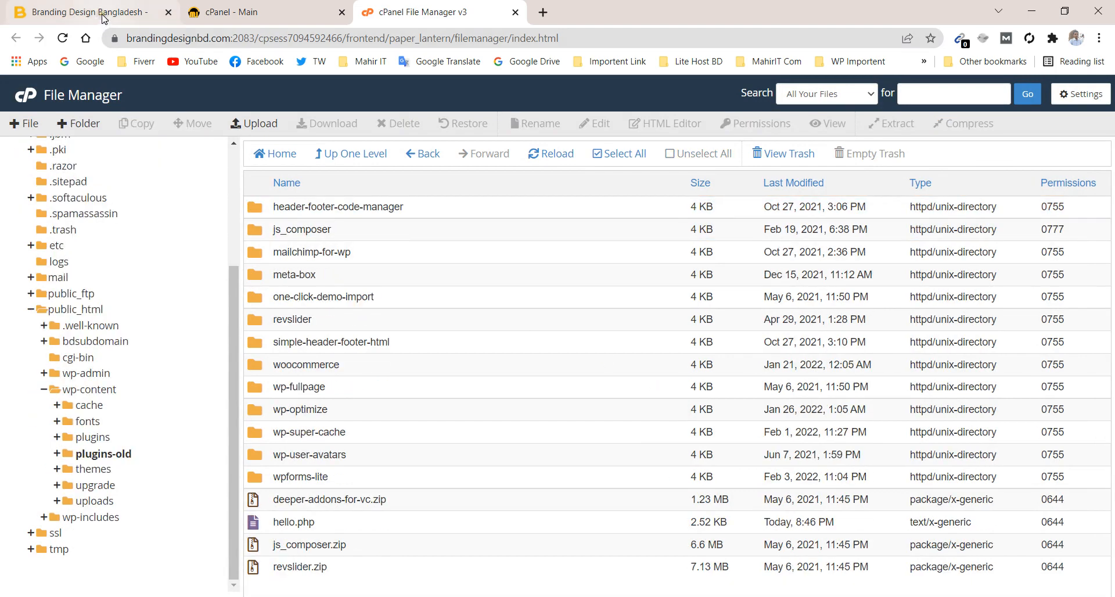
- Reload brandingdesignbd.com to check the site with envato-elements and google-analytics-for-wordpress restored, and return to File Manager
click(104, 19)
click(64, 38)
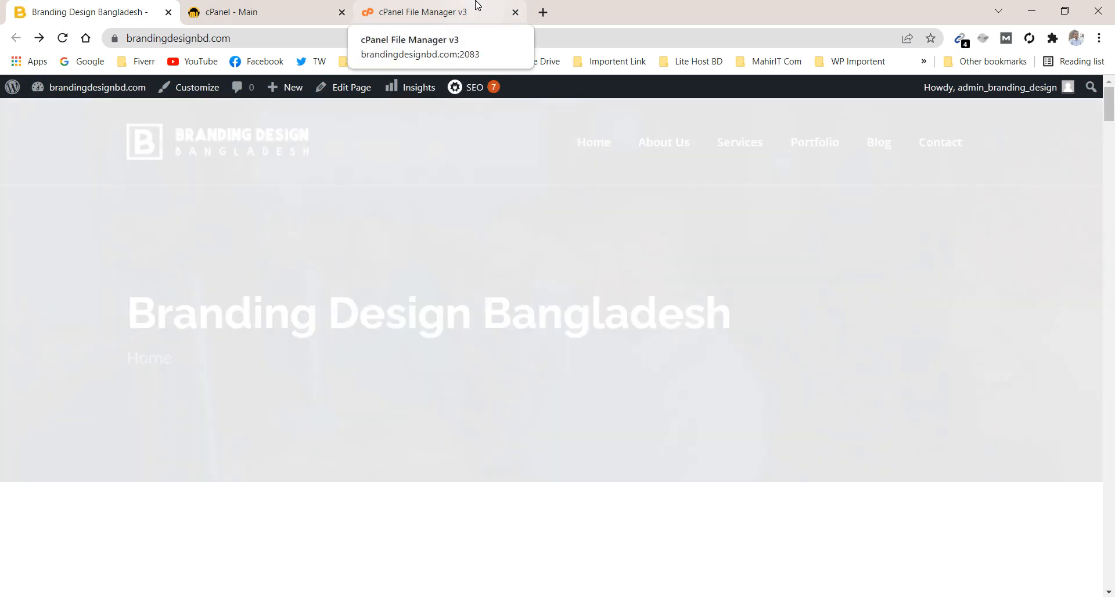
click(477, 7)
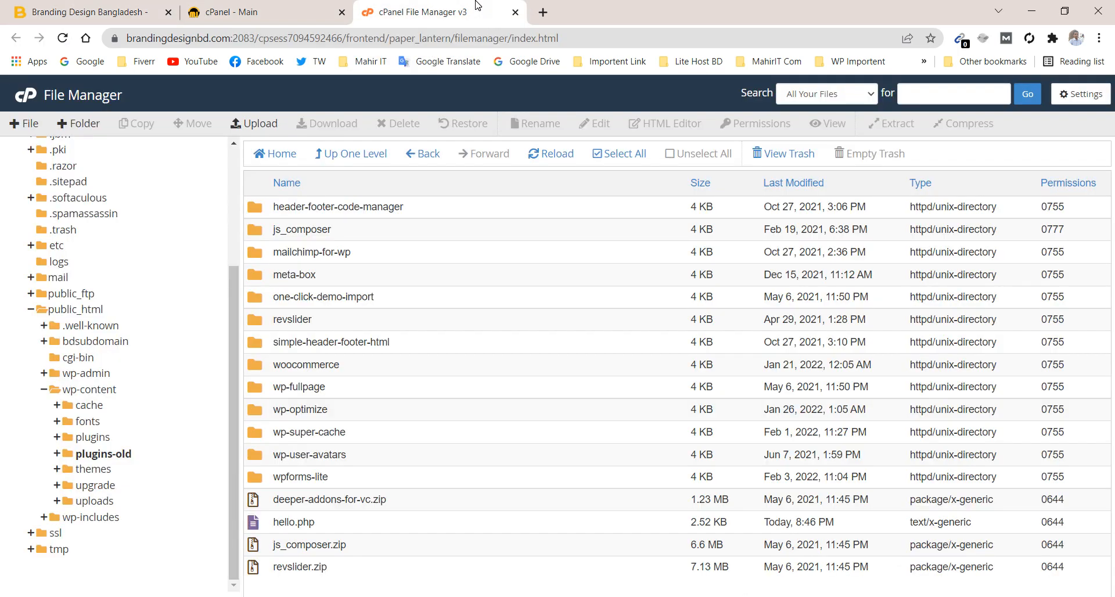
- Move the header-footer-code-manager folder from plugins-old to /public_html/wp-content/plugins
click(281, 216)
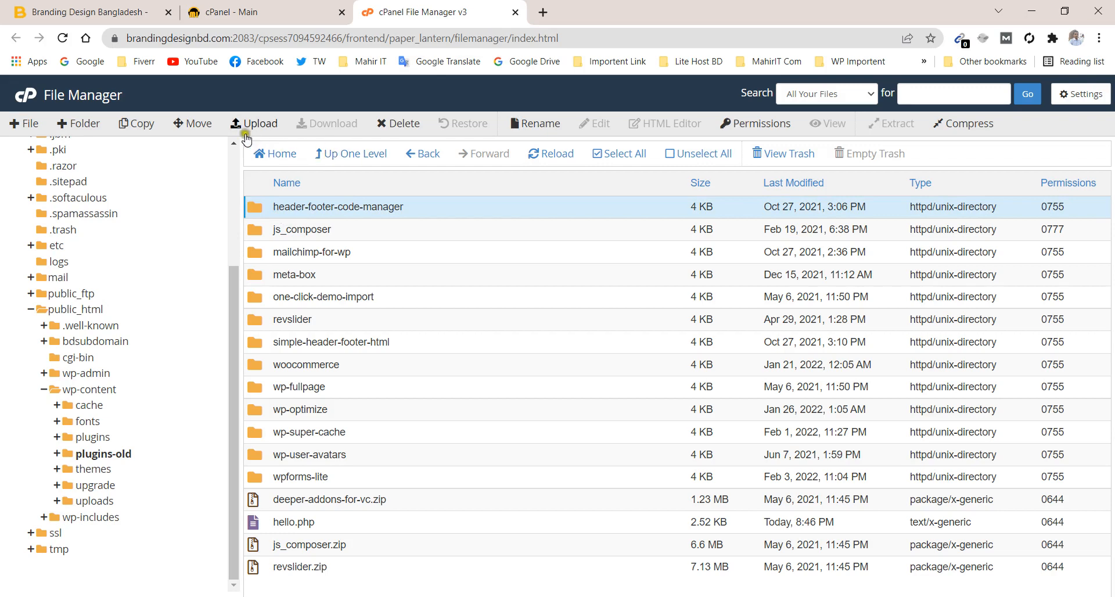
click(207, 124)
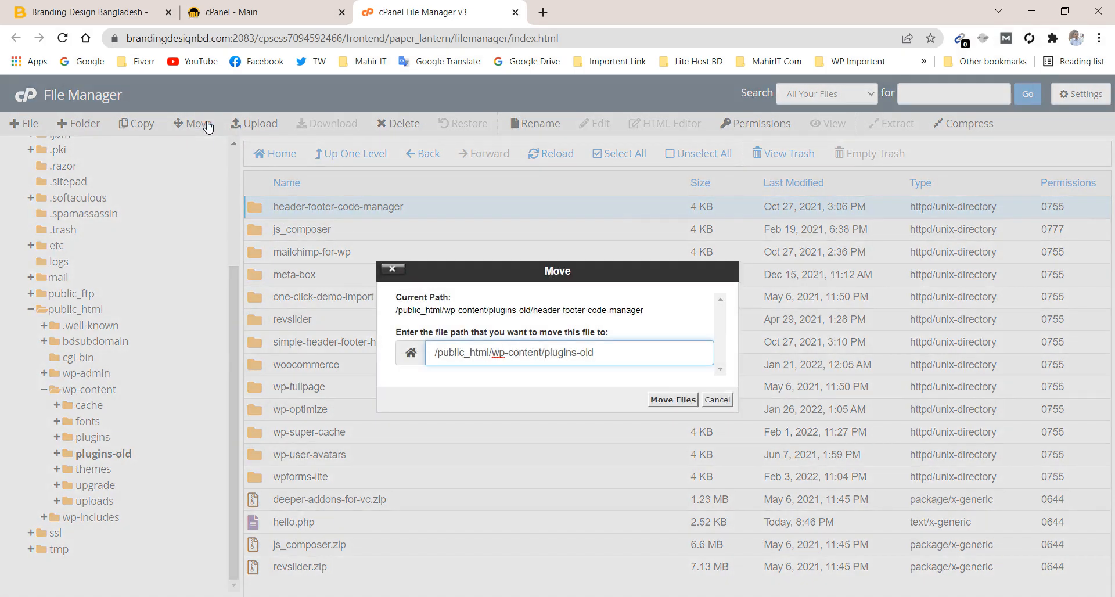
key(ctrl+a)
text(/)
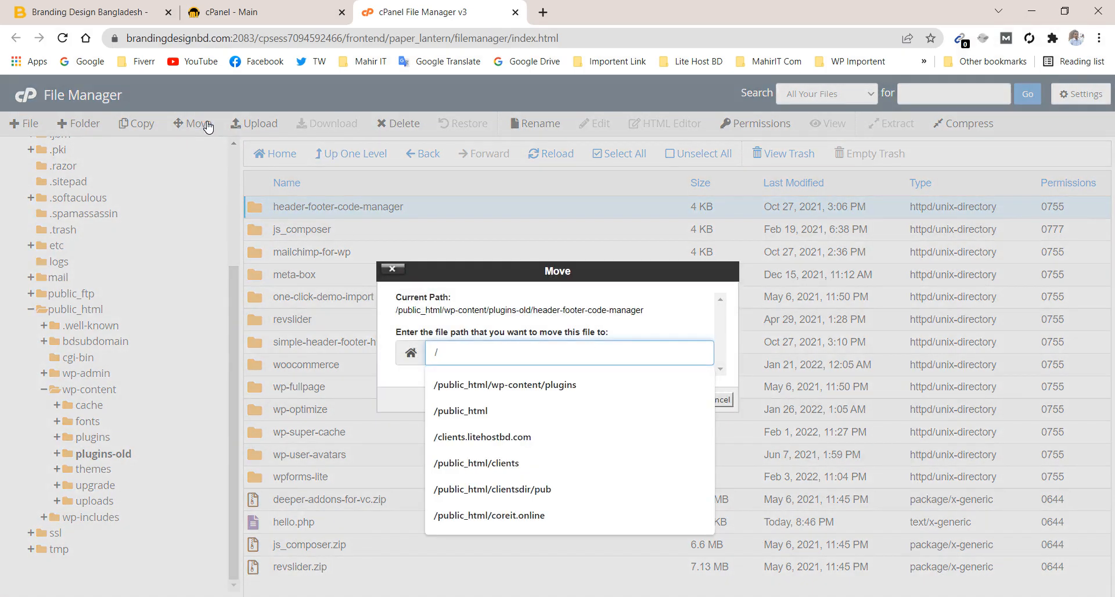
key(Down)
key(Return)
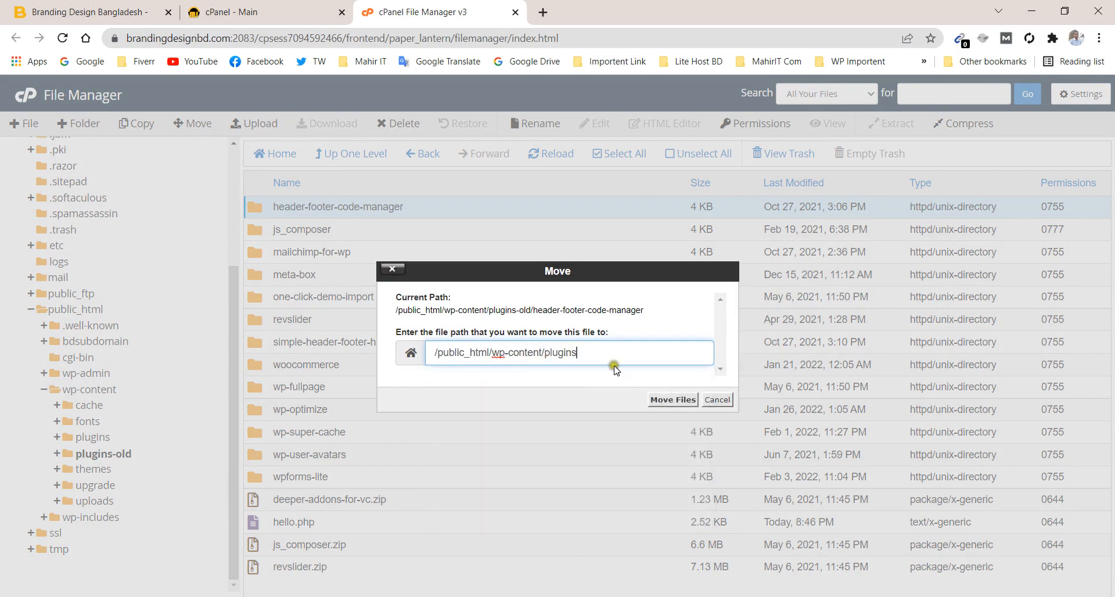
click(664, 400)
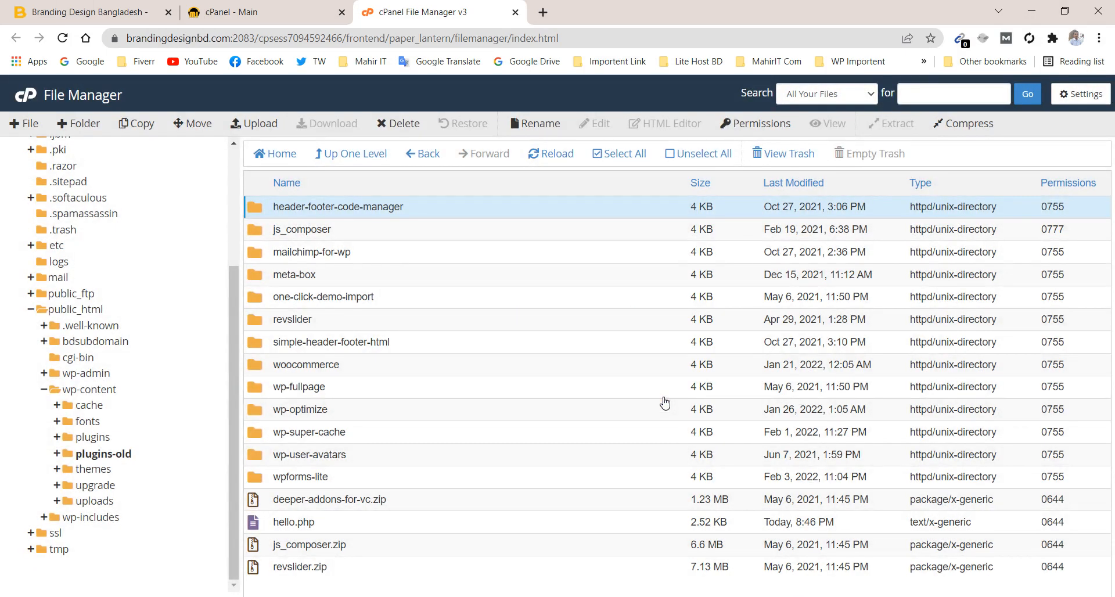
- Reload brandingdesignbd.com to check the site with header-footer-code-manager restored, and return to File Manager
click(84, 6)
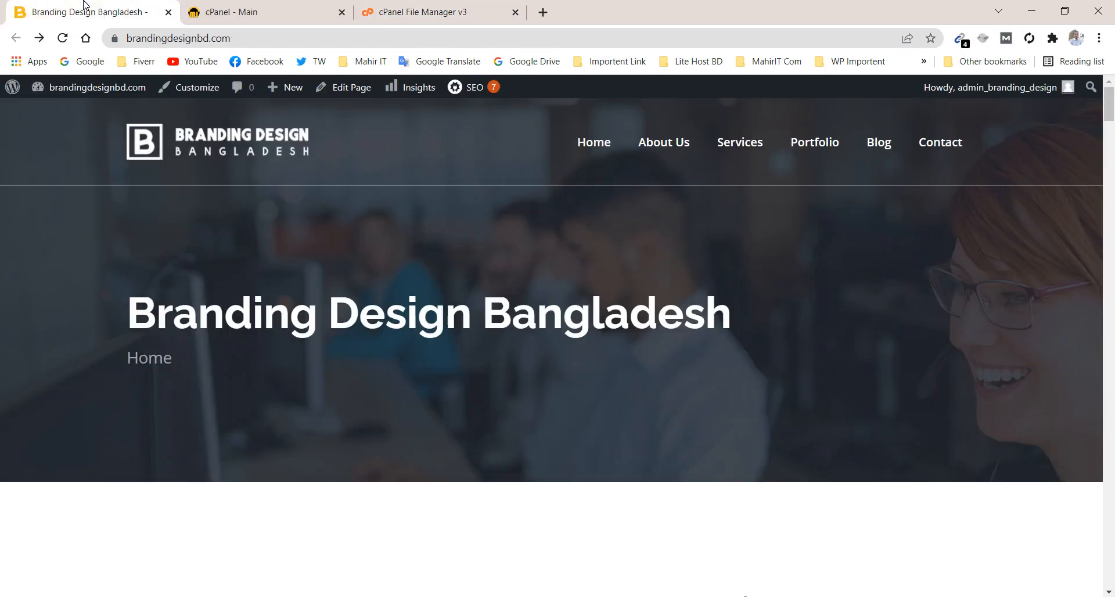
click(63, 38)
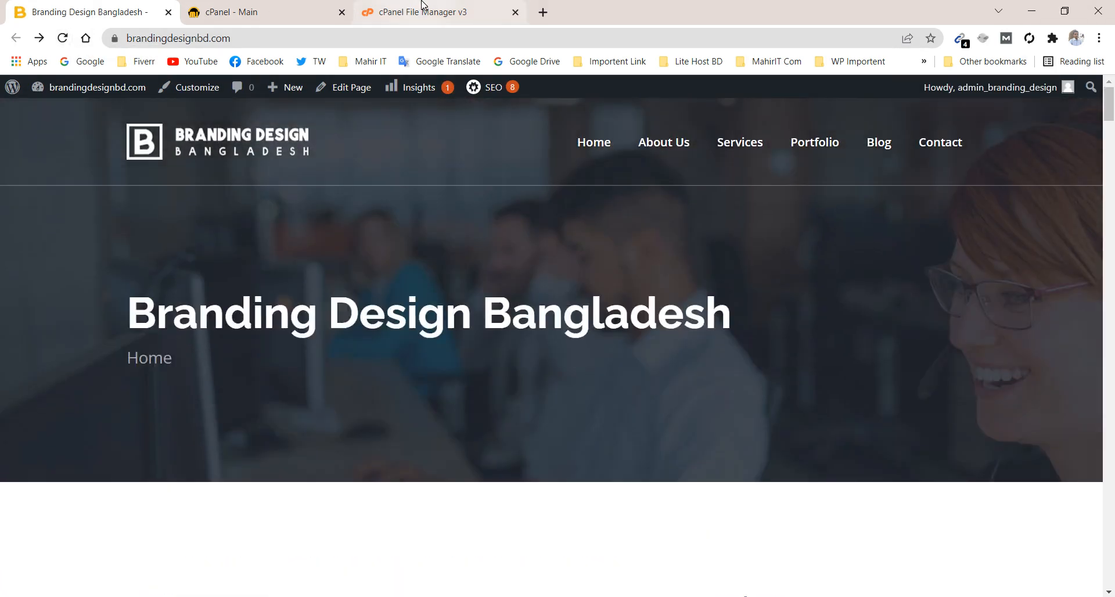
click(423, 7)
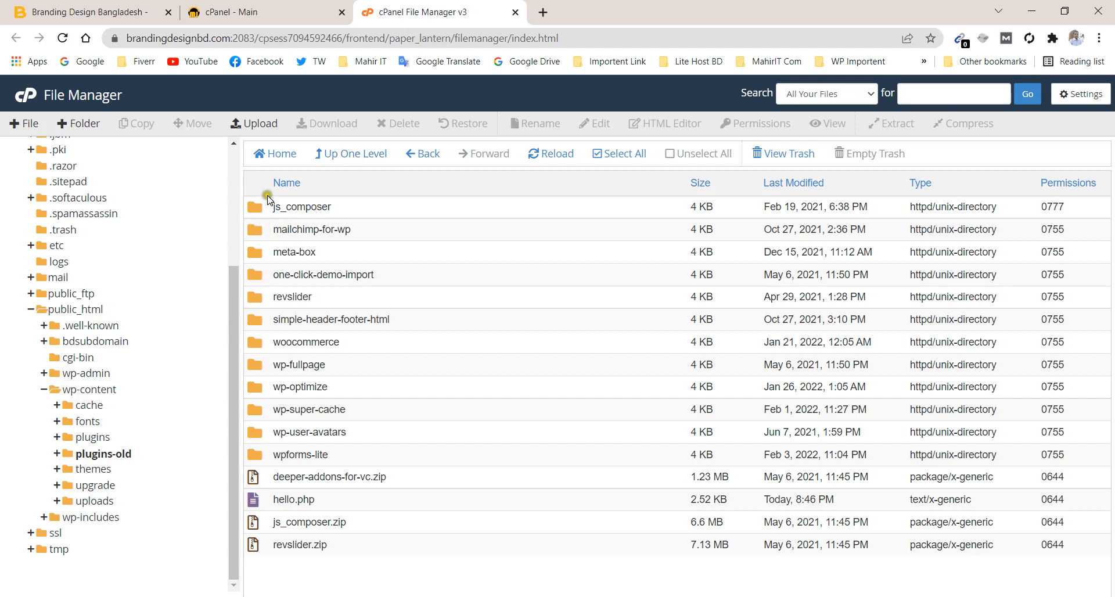
- Move the js_composer folder from plugins-old to /public_html/wp-content/plugins
click(262, 209)
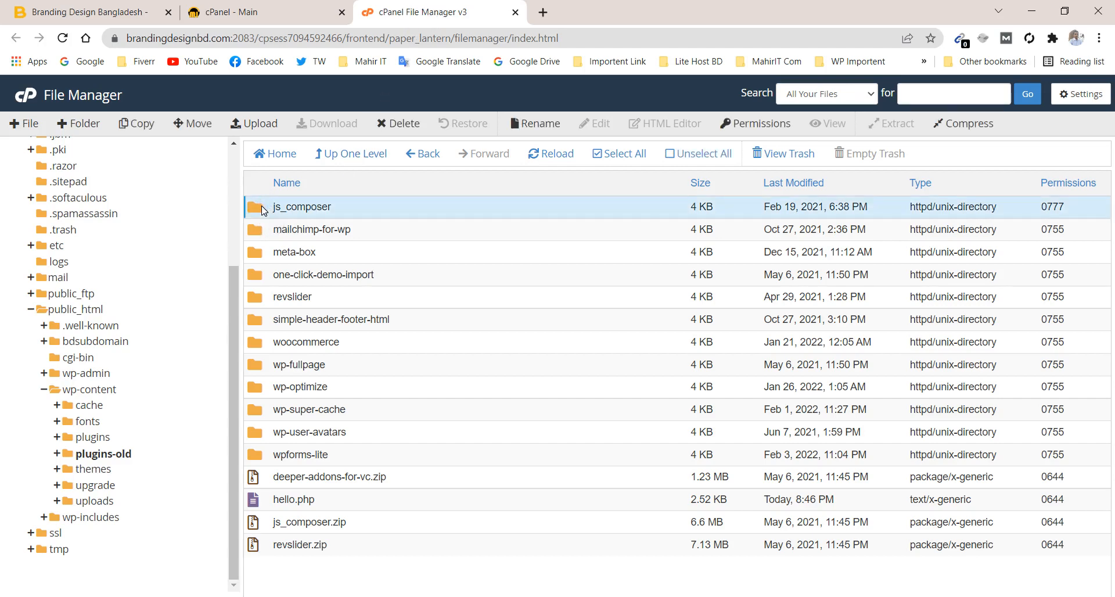
click(203, 123)
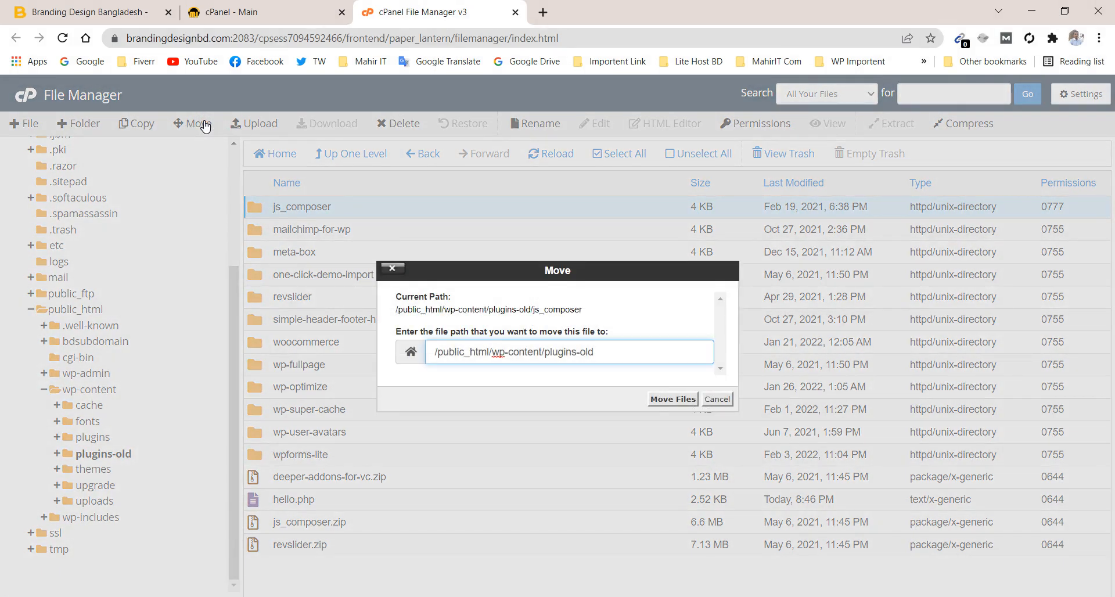
key(ctrl+a)
key(BackSpace)
text(/)
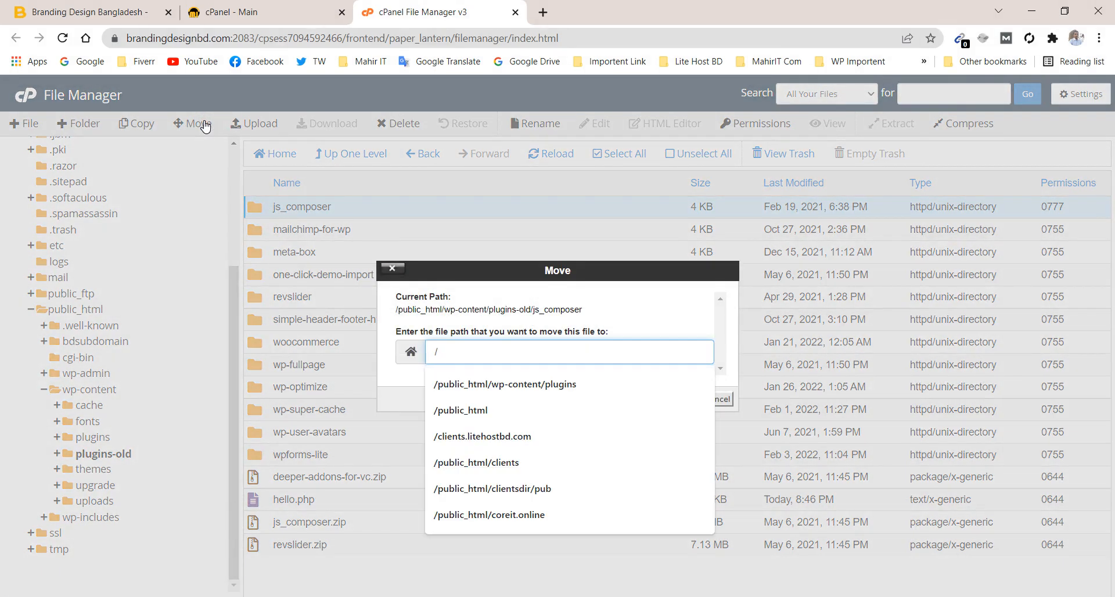
key(Down)
key(Return)
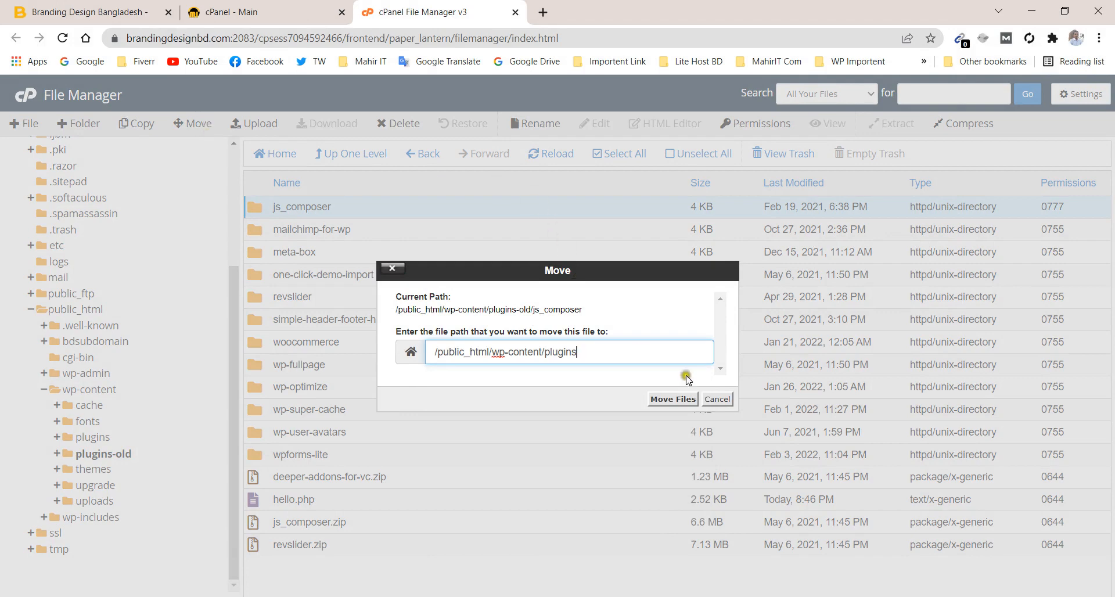
click(684, 399)
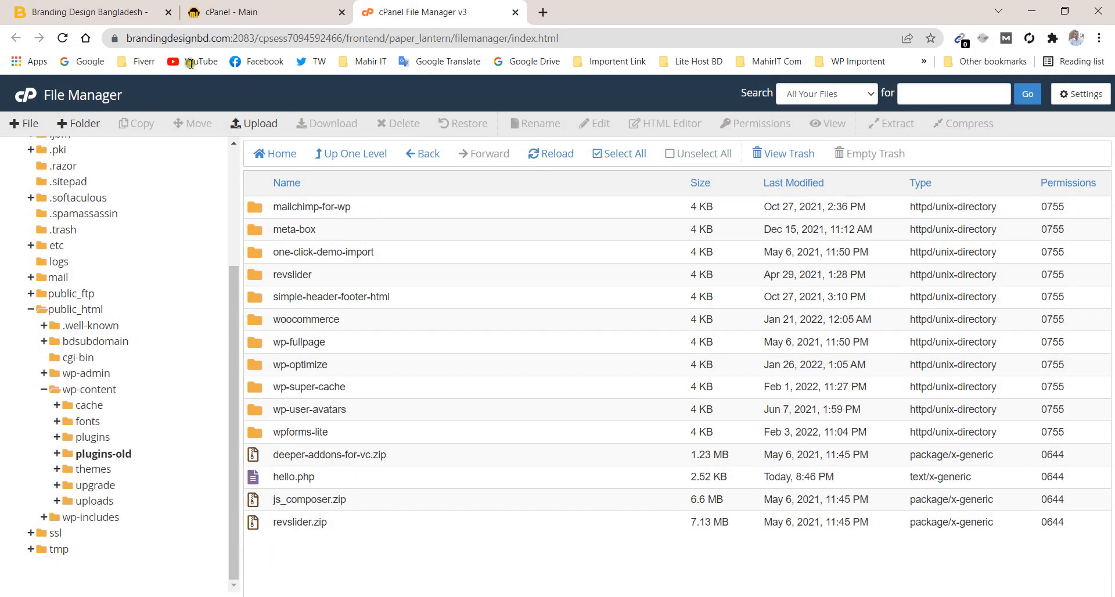
- Reload brandingdesignbd.com and look over the home page's header and About Us section with js_composer restored
click(125, 12)
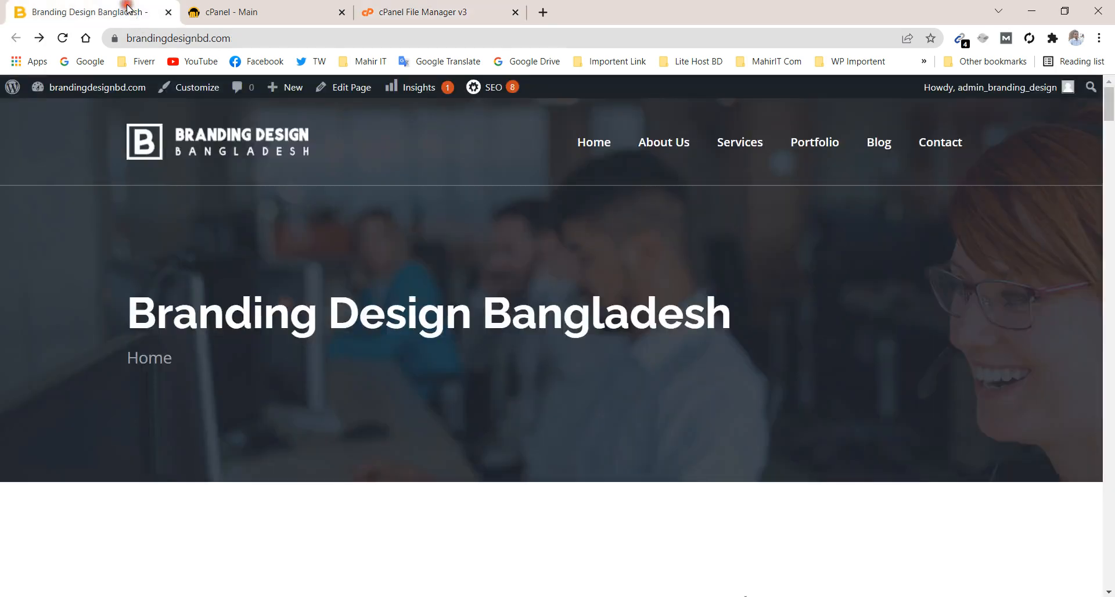
click(64, 39)
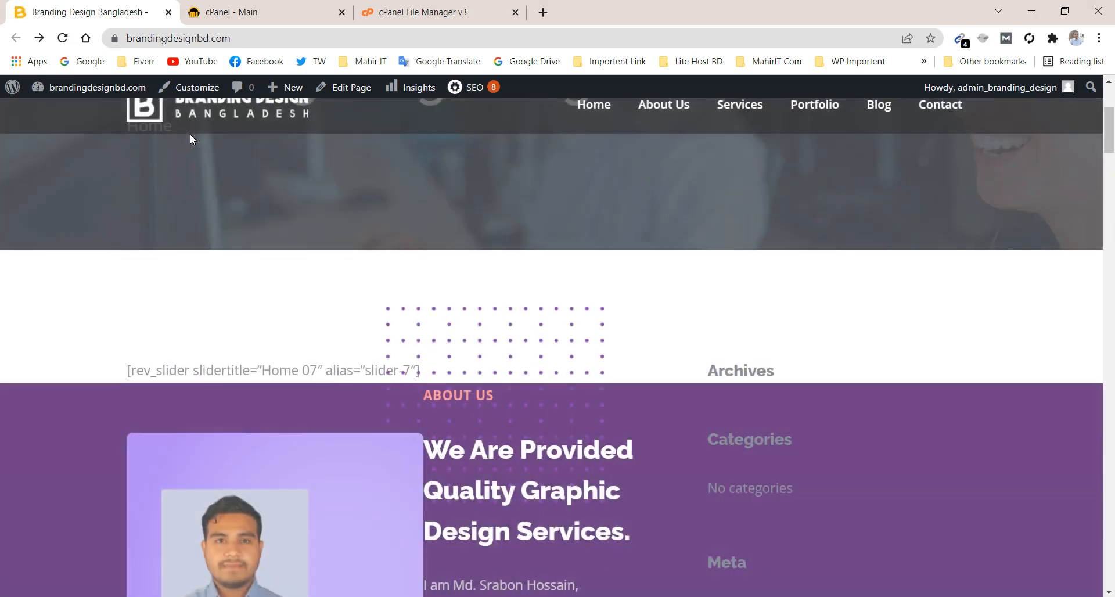
scroll(193, 139, up, 4)
scroll(193, 140, down, 6)
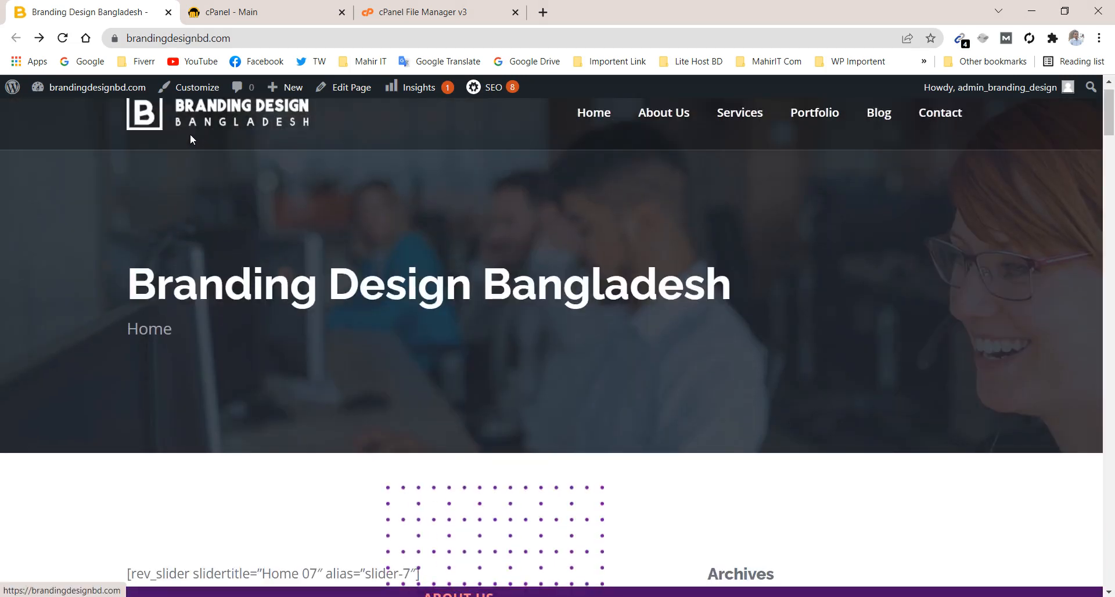
scroll(190, 140, up, 5)
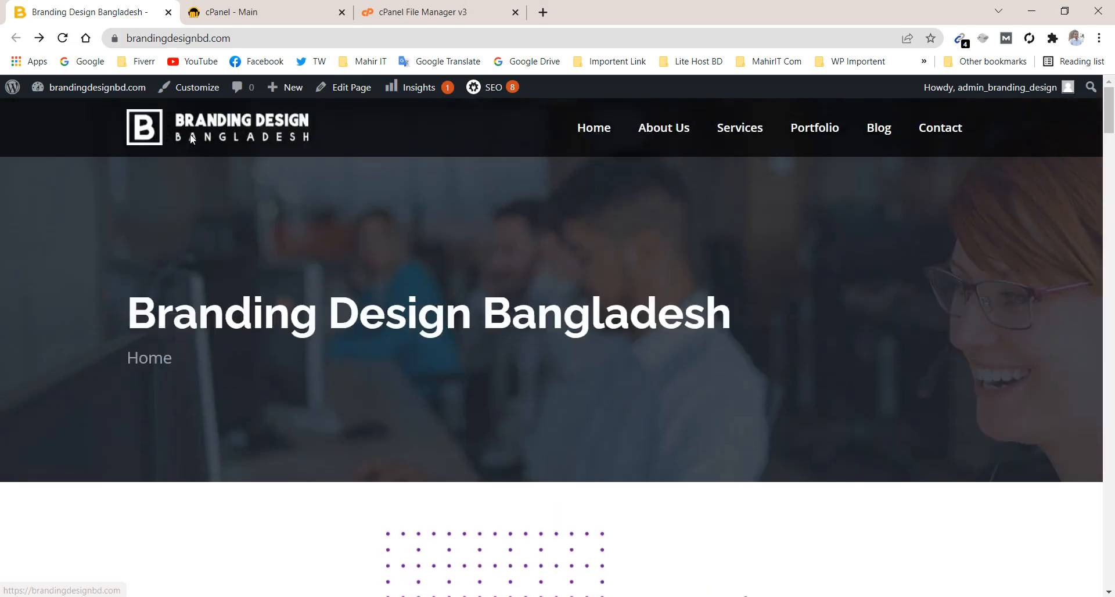
scroll(190, 138, down, 3)
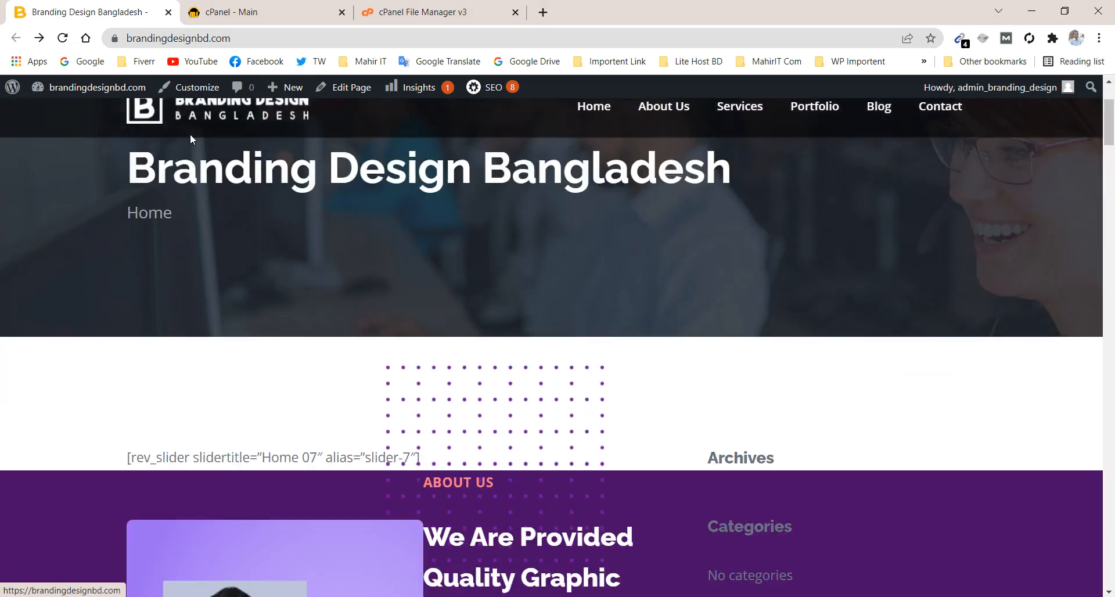
- Switch to File Manager and move the mailchimp-for-wp and meta-box folders from plugins-old to /public_html/wp-content/plugins
click(445, 6)
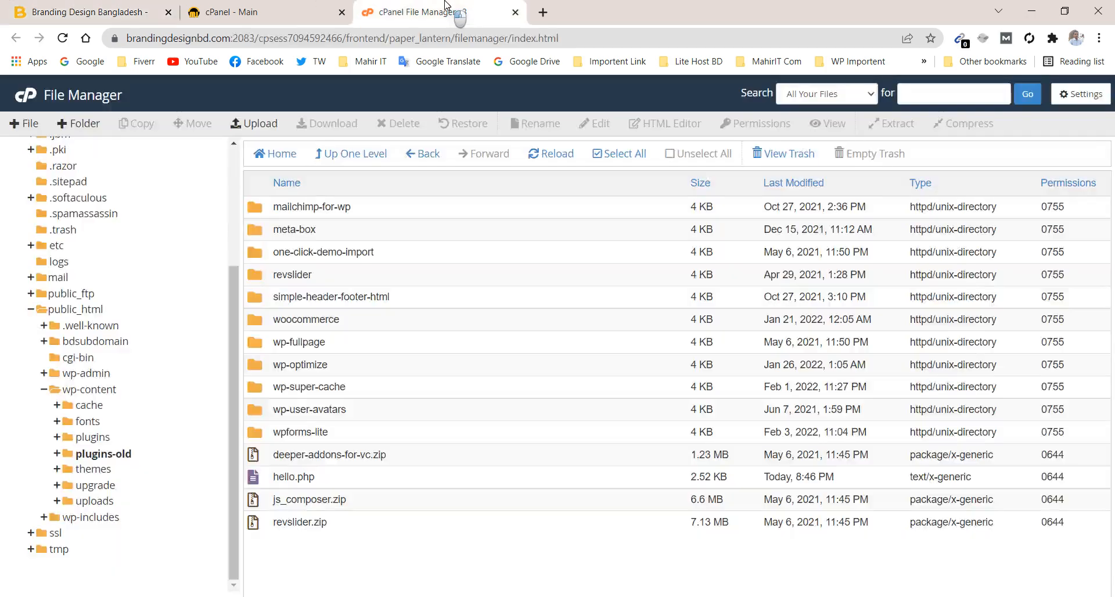
click(269, 216)
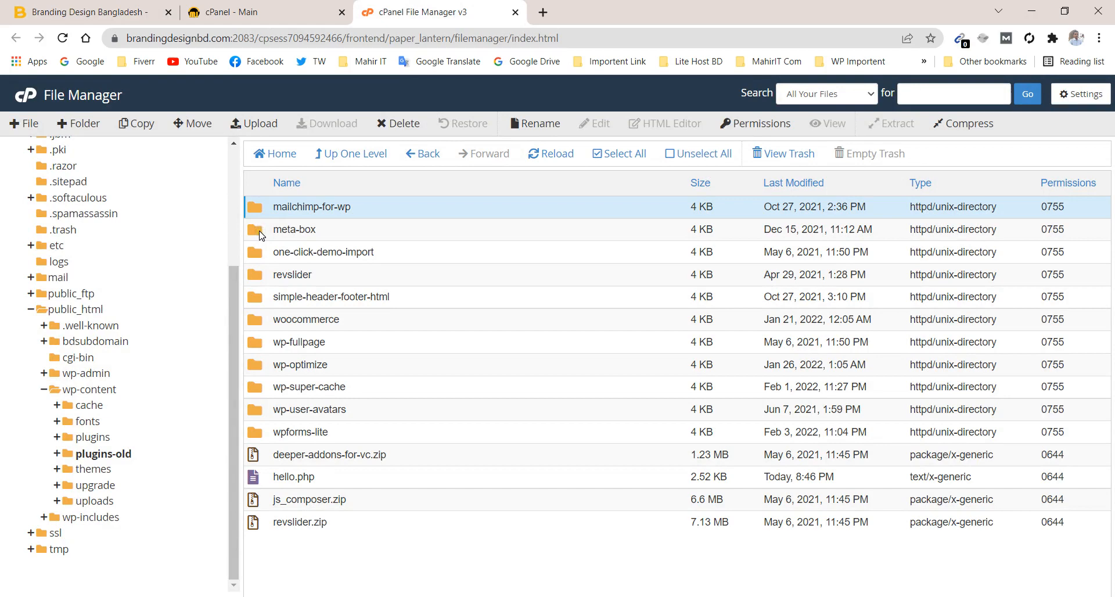
ctrl+click(260, 228)
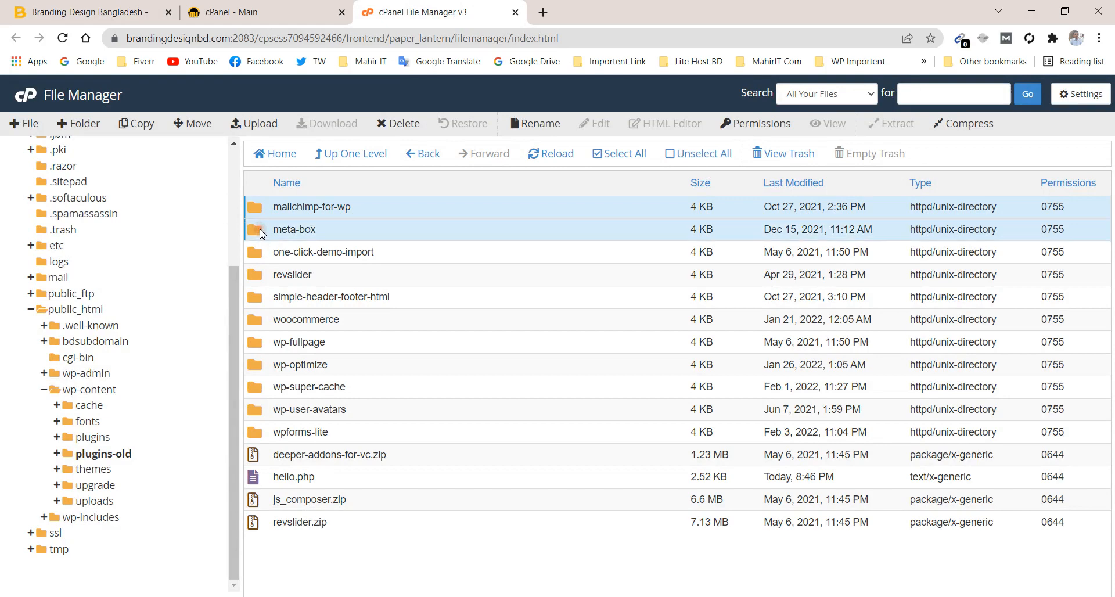
click(187, 122)
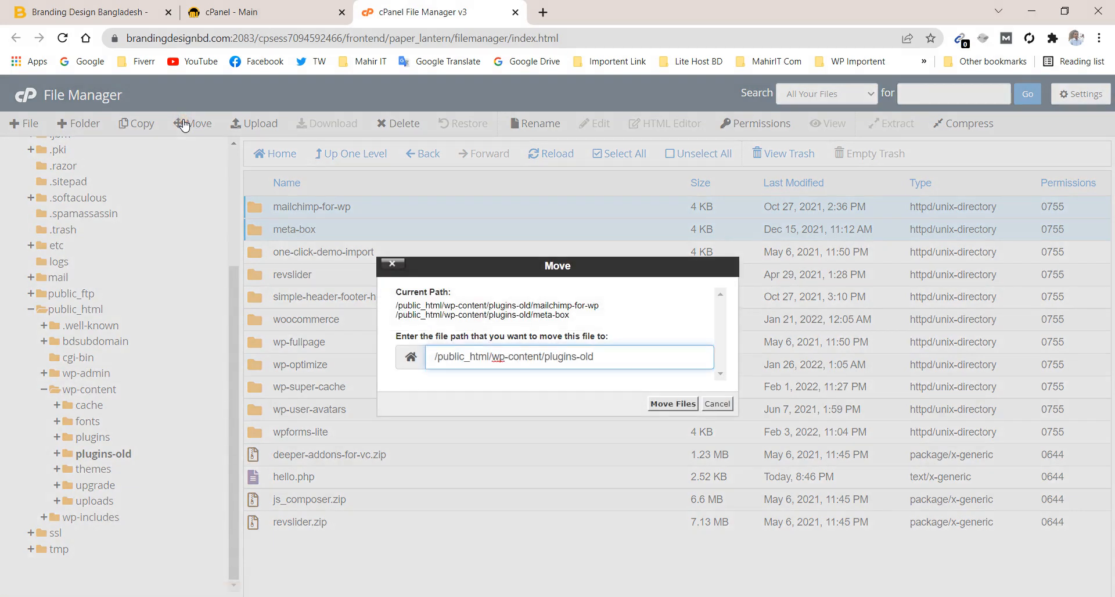
text(/)
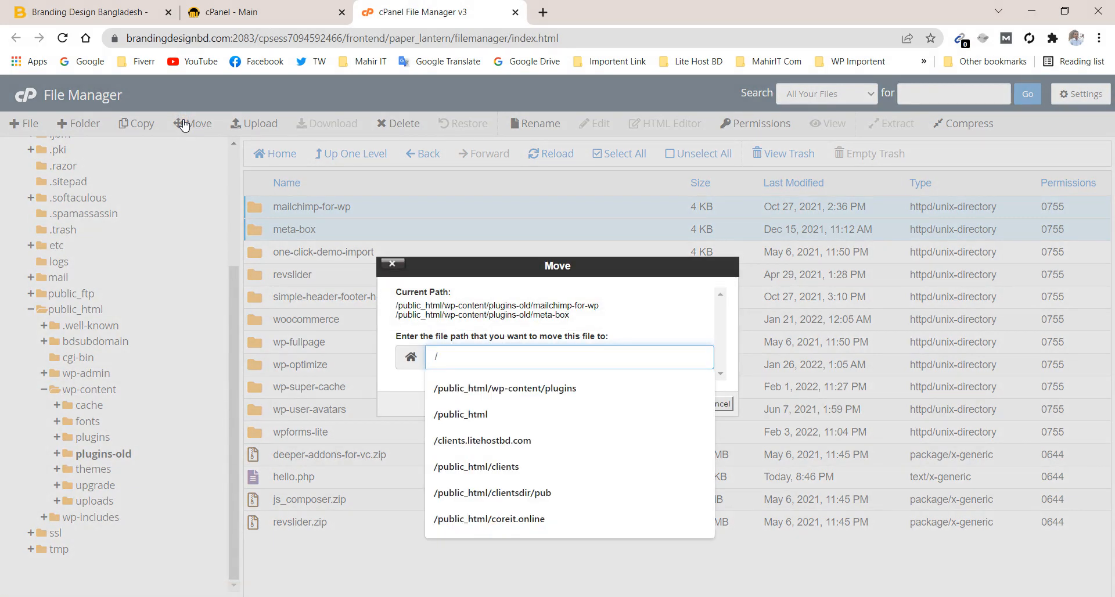
key(Down)
key(Return)
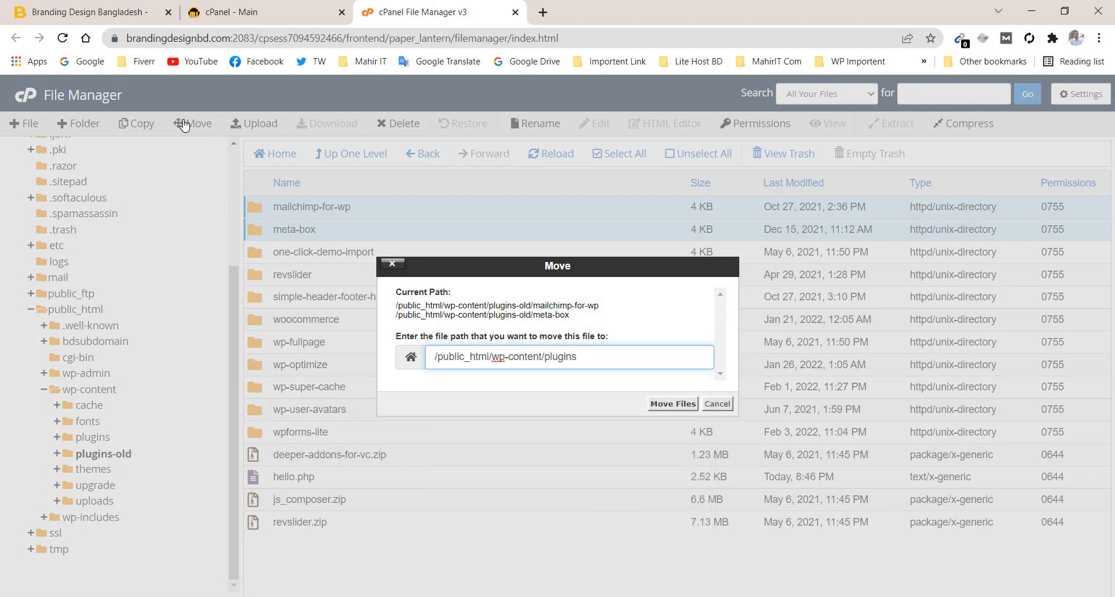
click(662, 404)
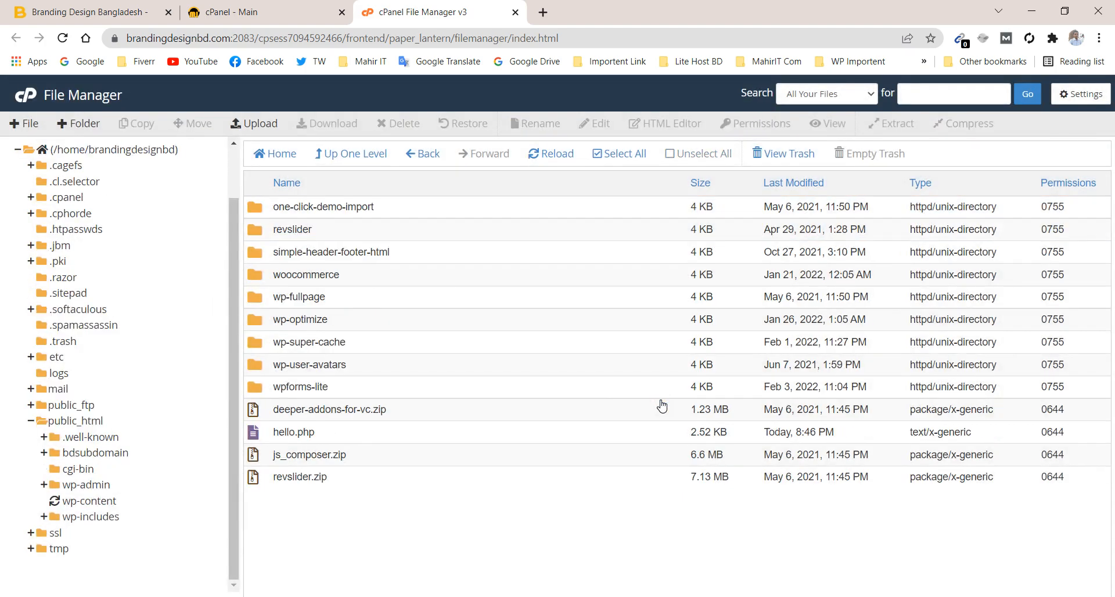
- Reload brandingdesignbd.com, check the home page down to Our Services with mailchimp-for-wp and meta-box restored, and return to File Manager
click(120, 5)
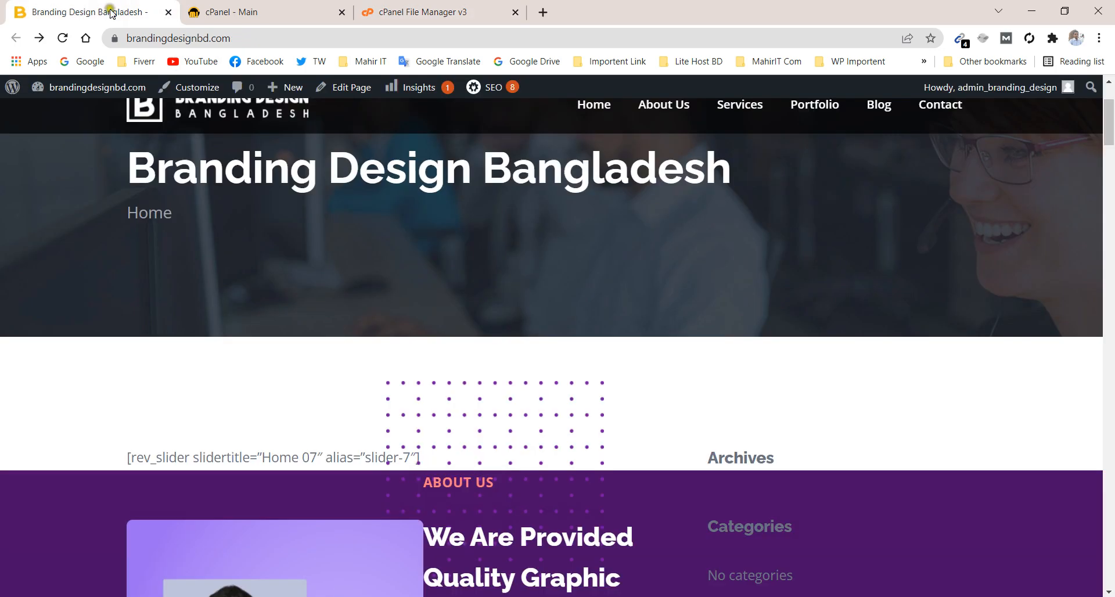
click(62, 39)
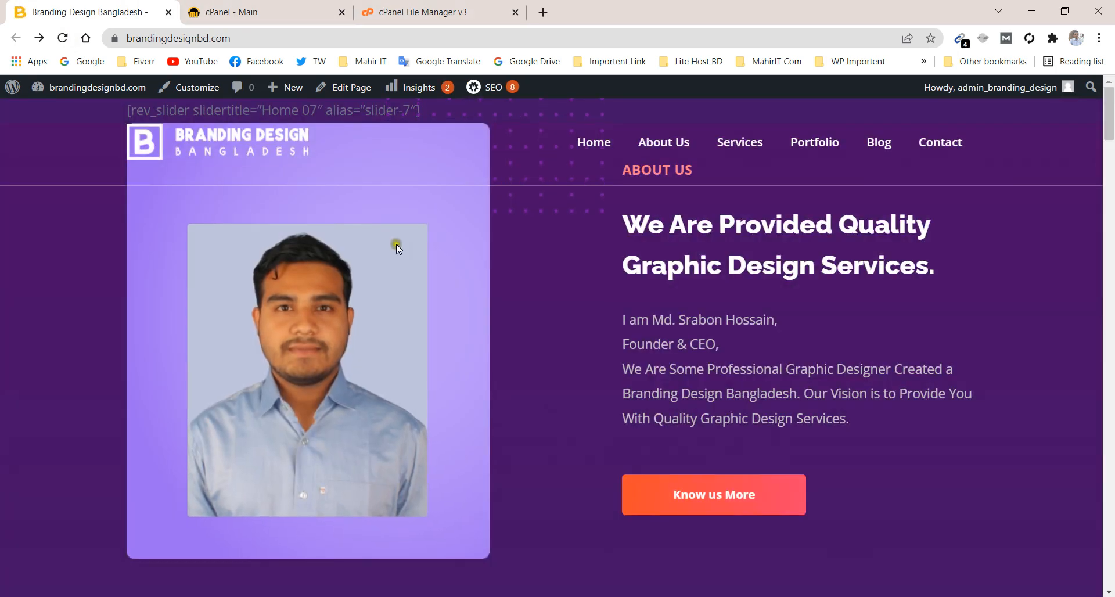
scroll(399, 248, down, 1)
scroll(396, 244, down, 10)
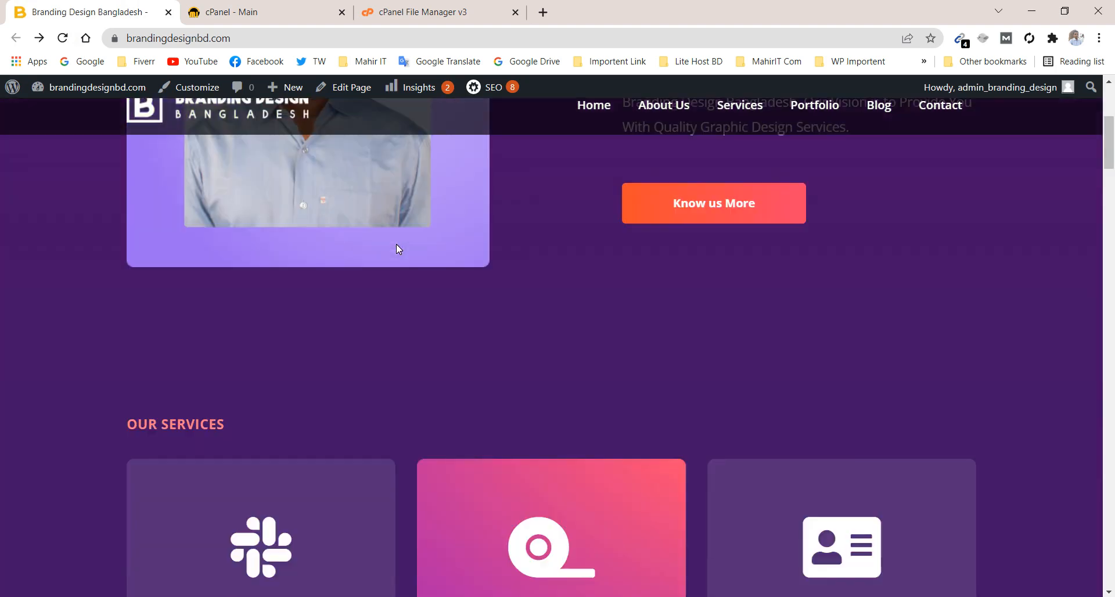
scroll(396, 243, up, 5)
scroll(396, 243, up, 5)
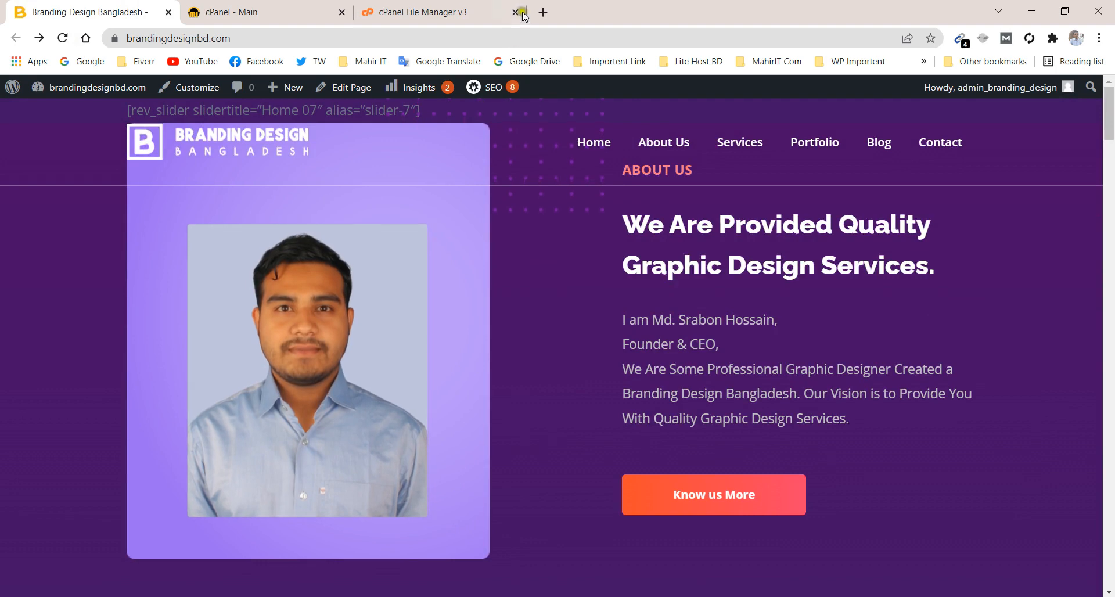
click(457, 5)
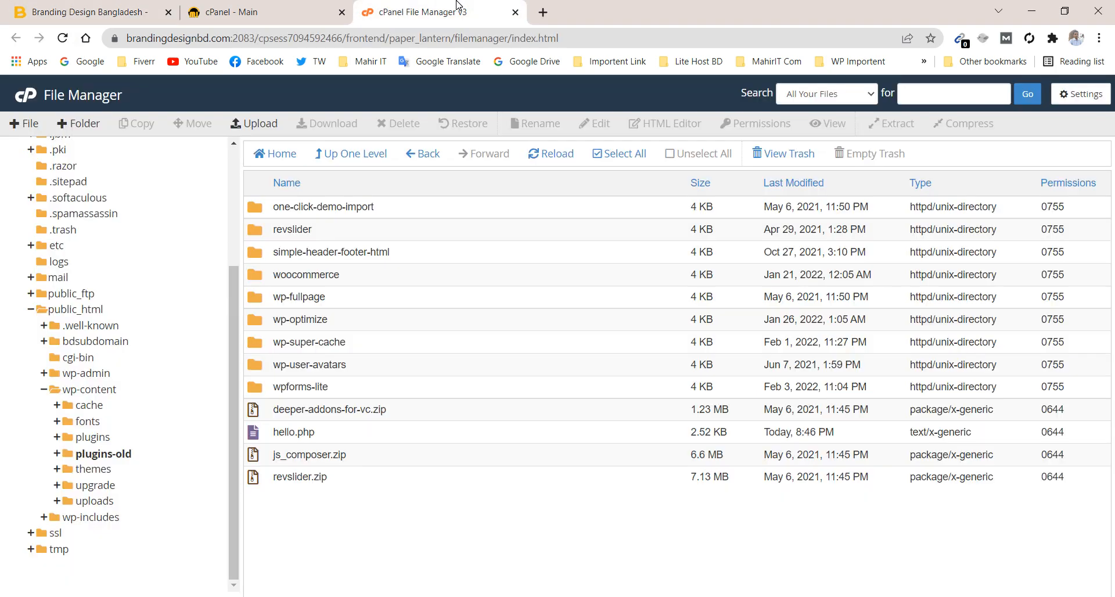
- Move the one-click-demo-import folder from plugins-old to /public_html/wp-content/plugins
click(262, 220)
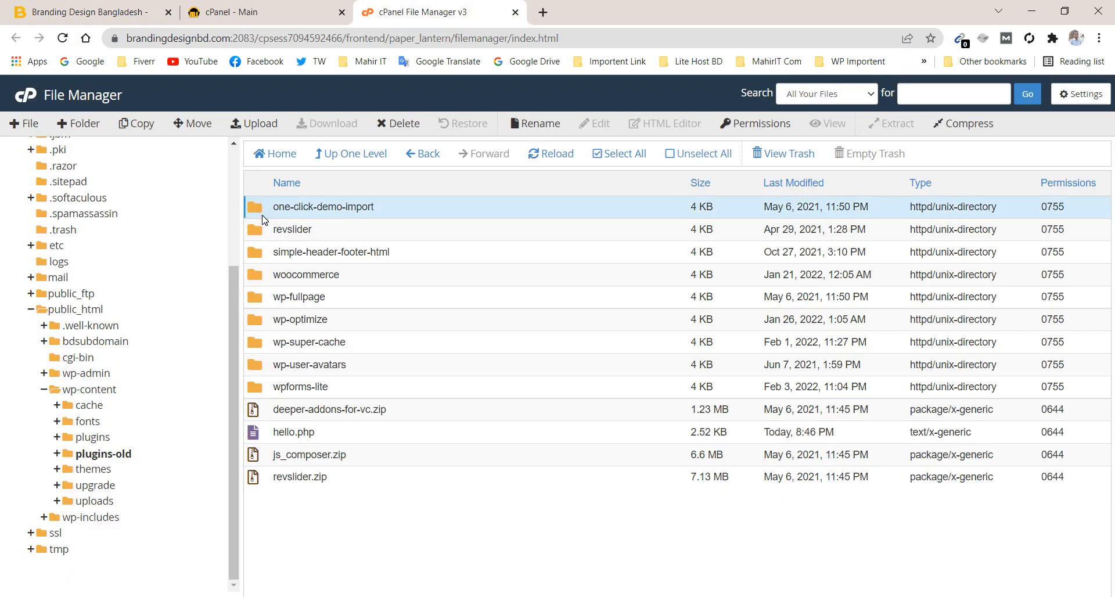
ctrl+click(267, 252)
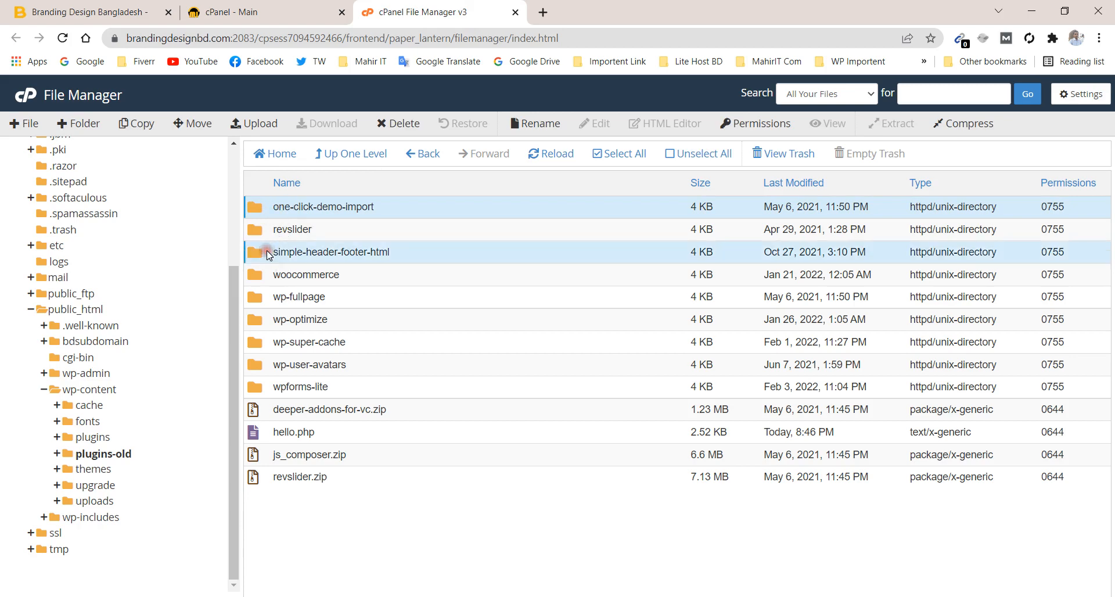
ctrl+click(261, 247)
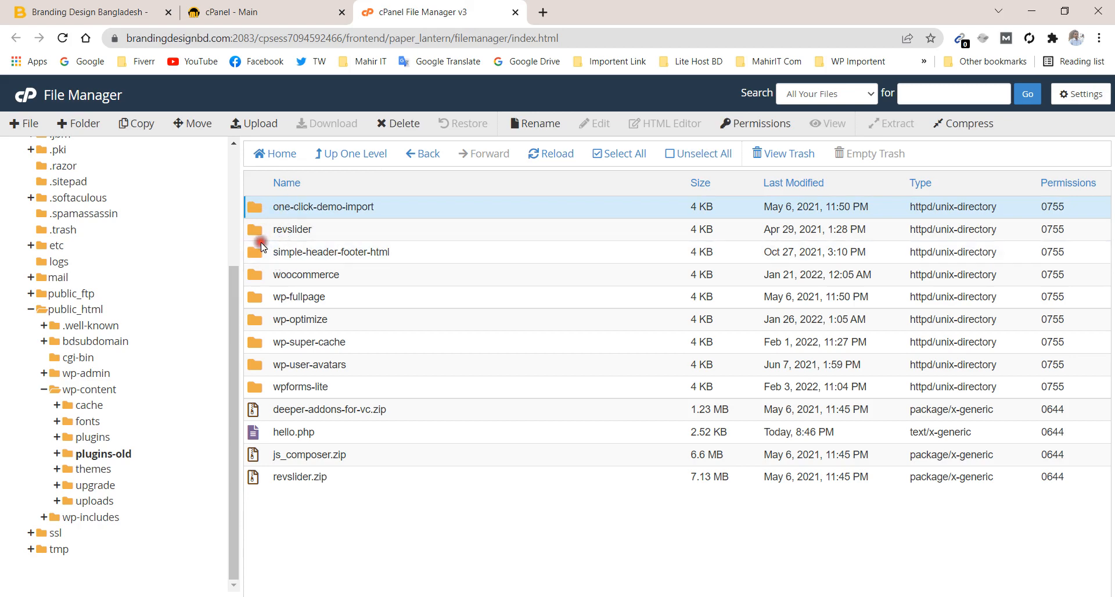
click(199, 120)
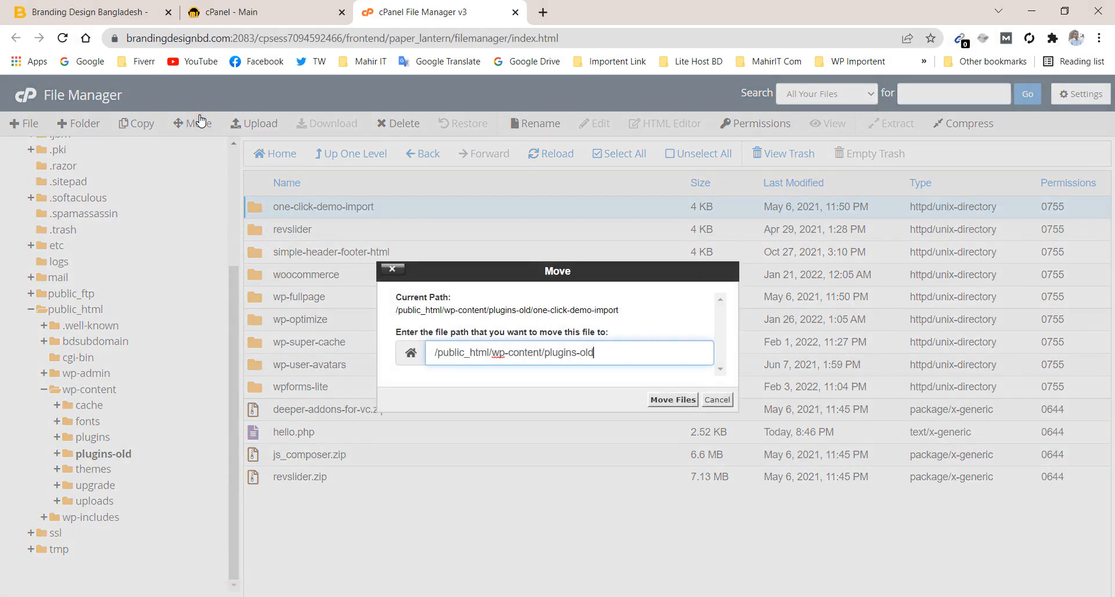
key(BackSpace)
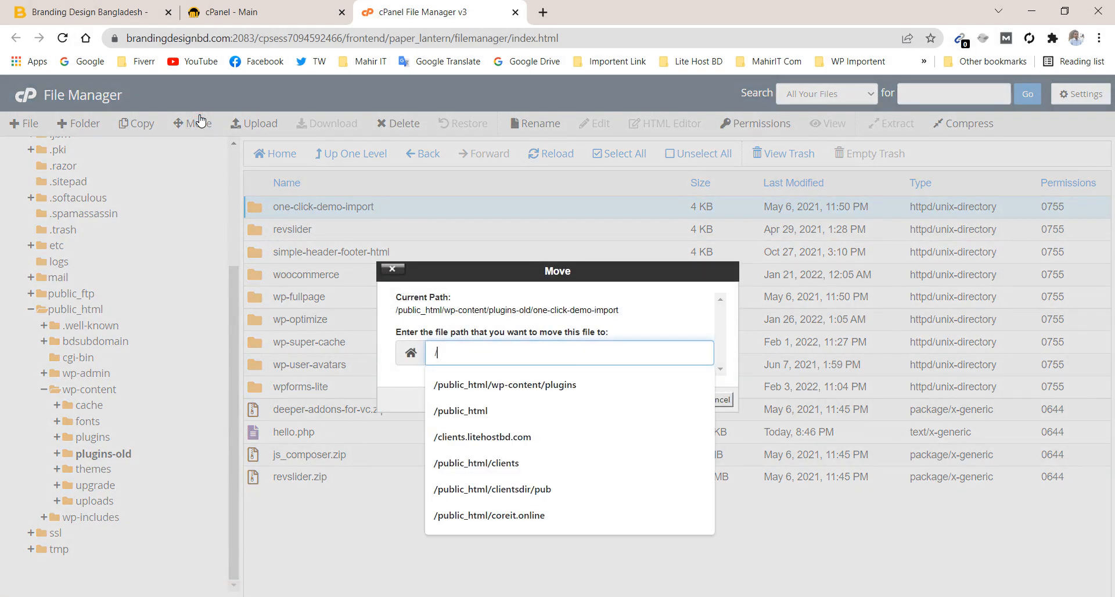
key(Down)
key(Return)
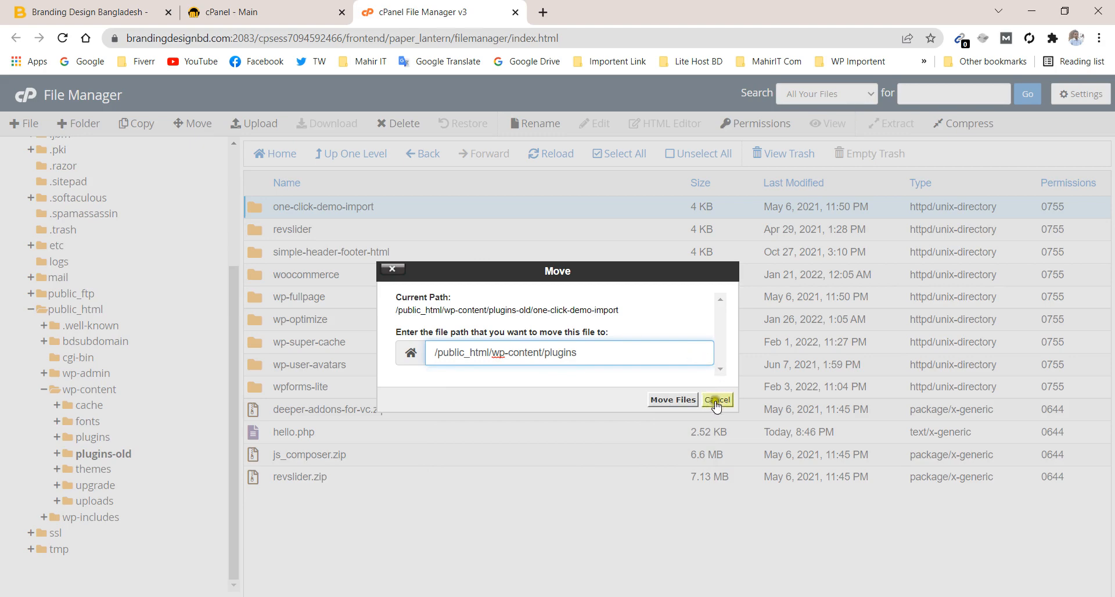
click(680, 400)
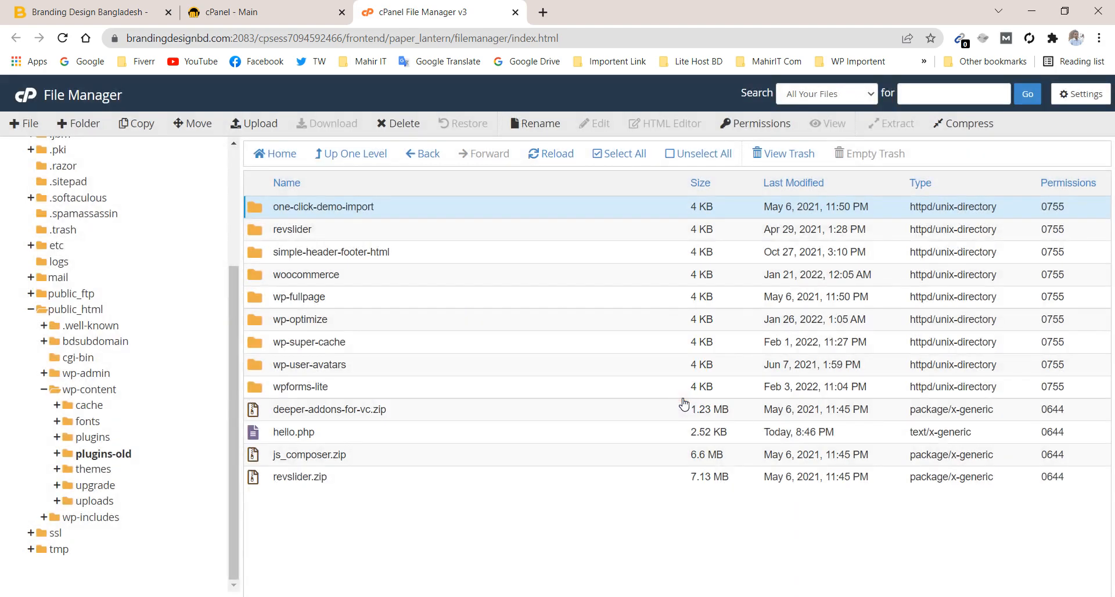
- Reload brandingdesignbd.com to check the site with one-click-demo-import restored, and return to File Manager
click(47, 8)
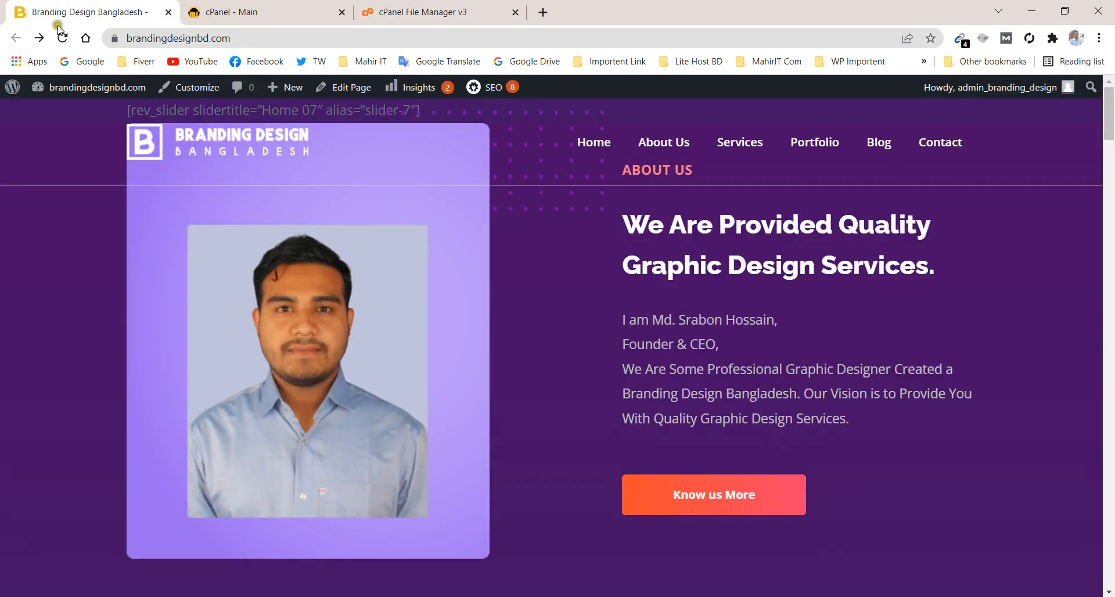
click(62, 35)
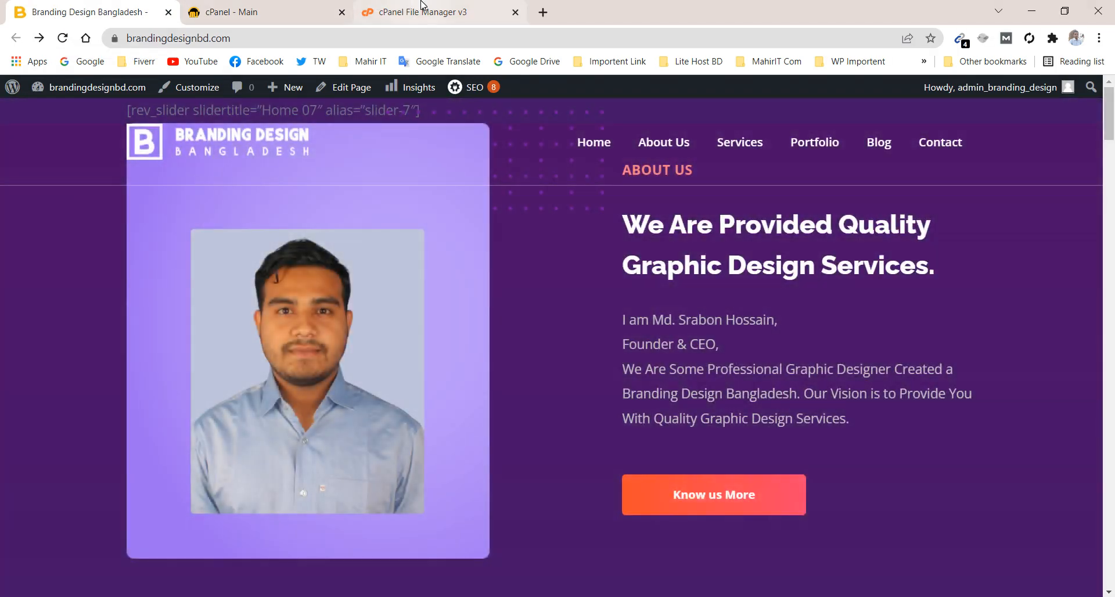
click(427, 11)
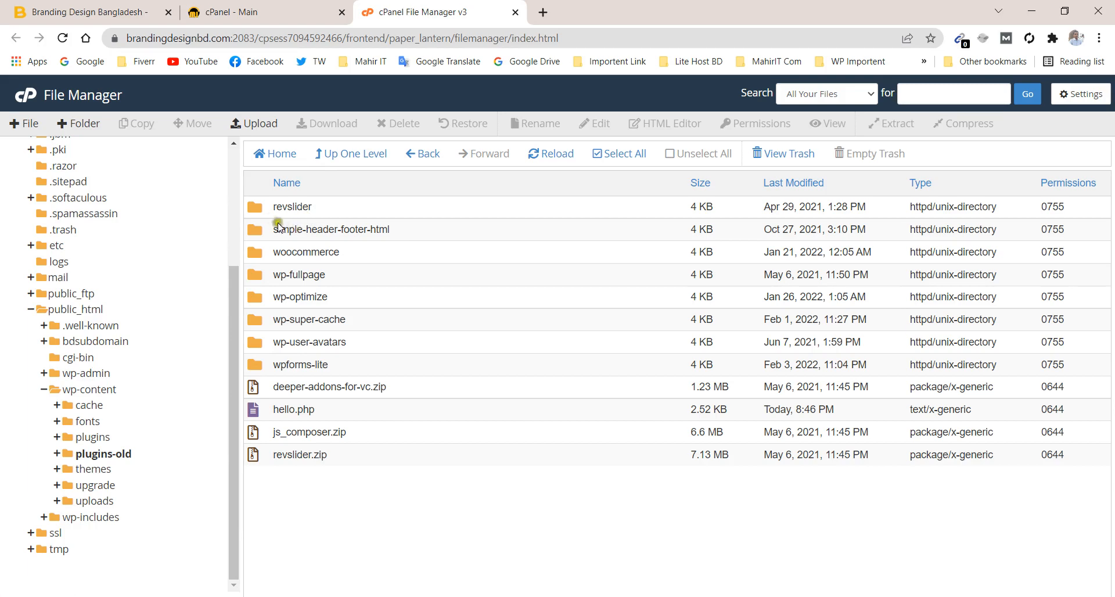
- Move the revslider folder from plugins-old to /public_html/wp-content/plugins
click(272, 209)
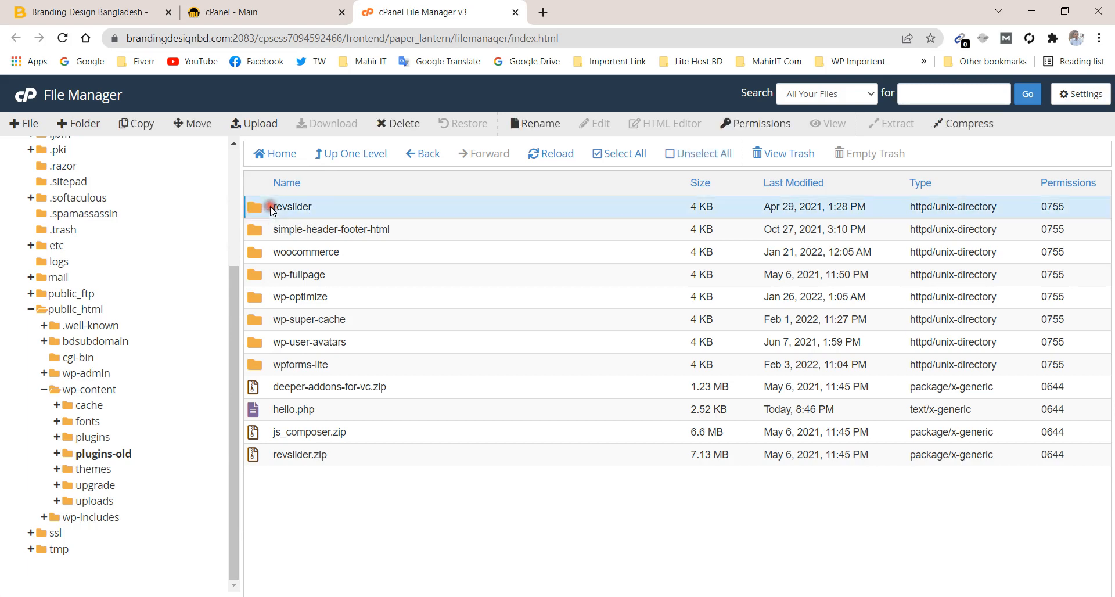
click(196, 124)
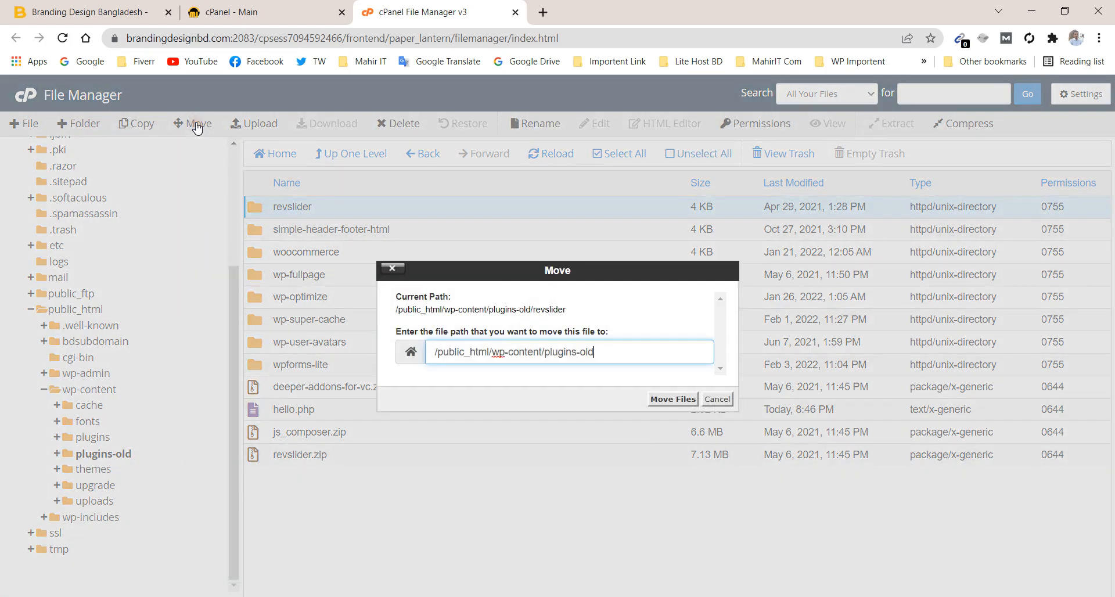
key(ctrl+a)
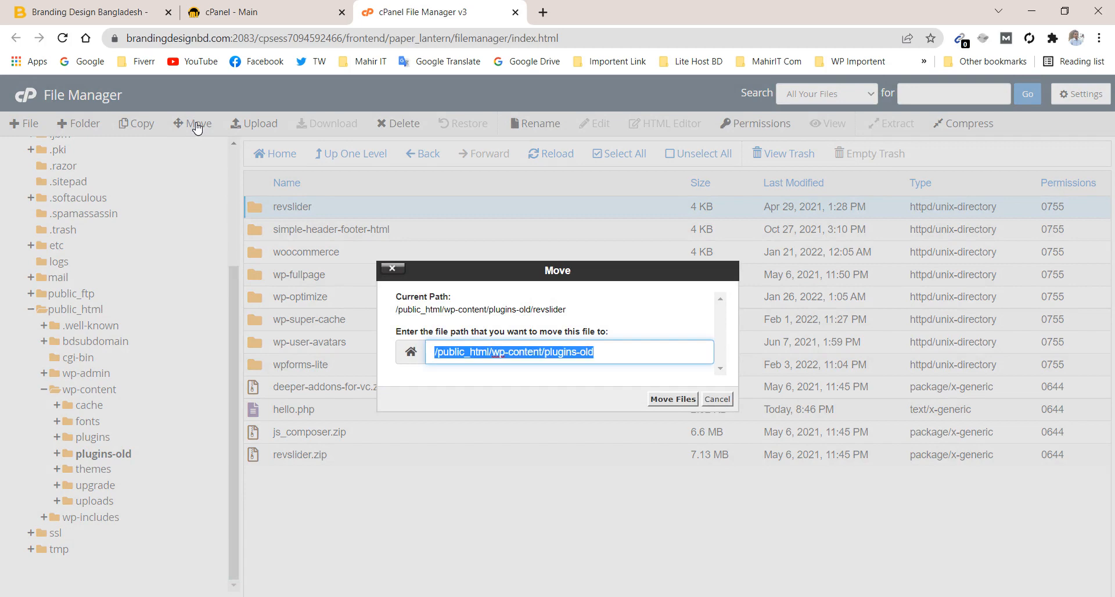
text(/)
key(Down)
key(Return)
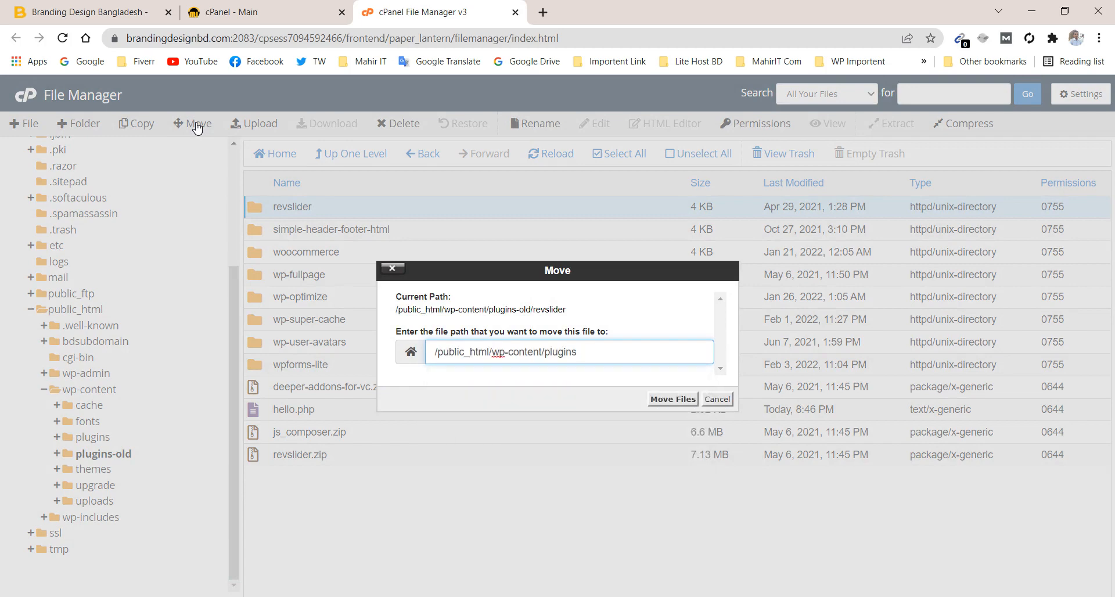
click(685, 401)
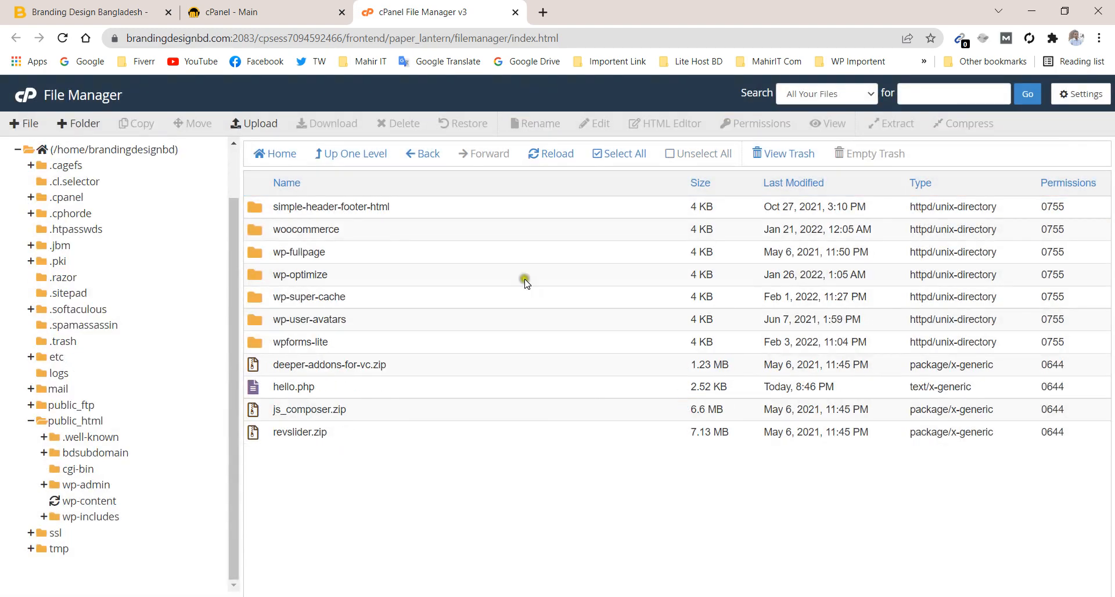
- Reload brandingdesignbd.com, look over the home page's slider and About section with revslider restored, and return to File Manager
click(47, 11)
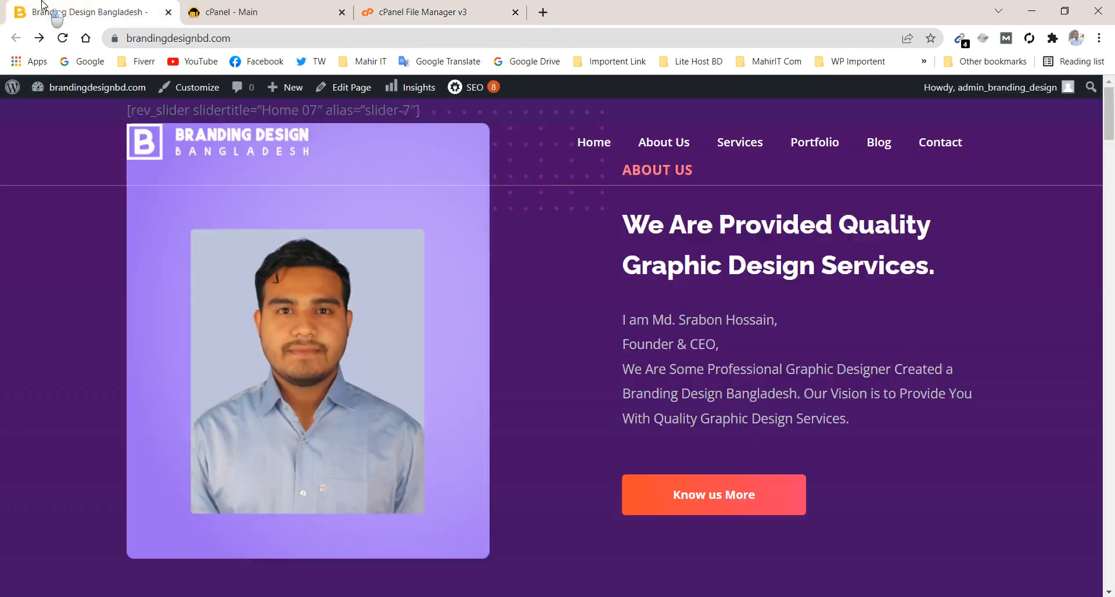
click(62, 36)
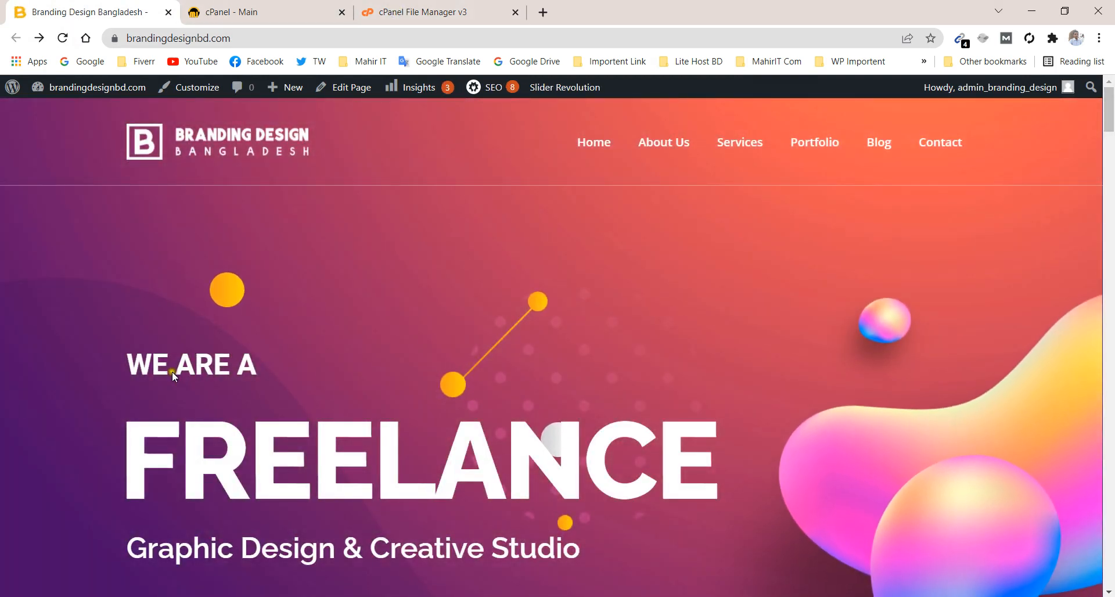
scroll(172, 368, down, 15)
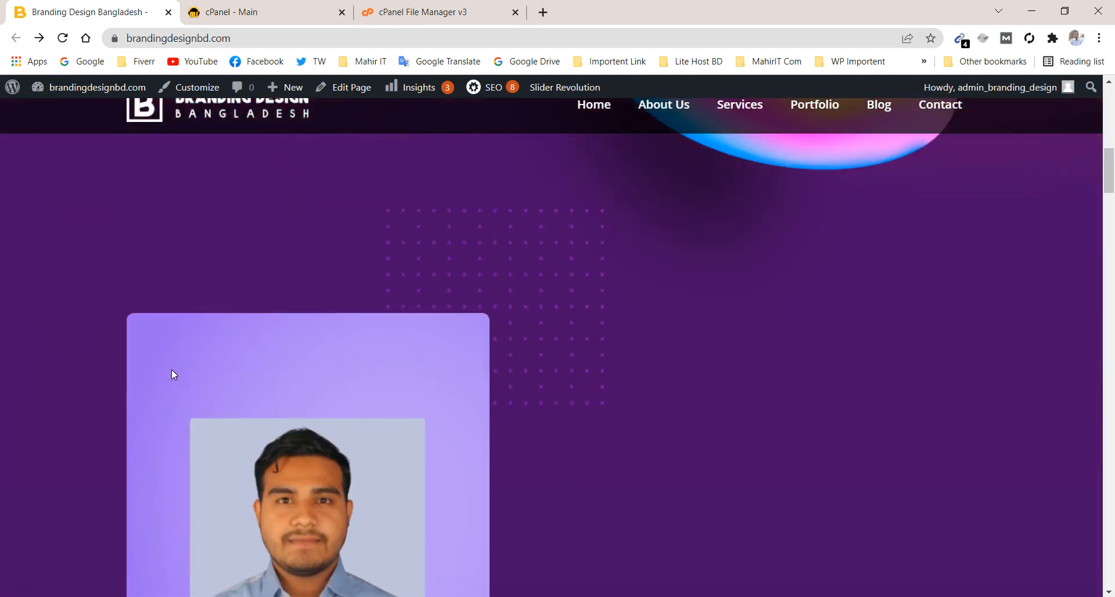
scroll(172, 368, up, 15)
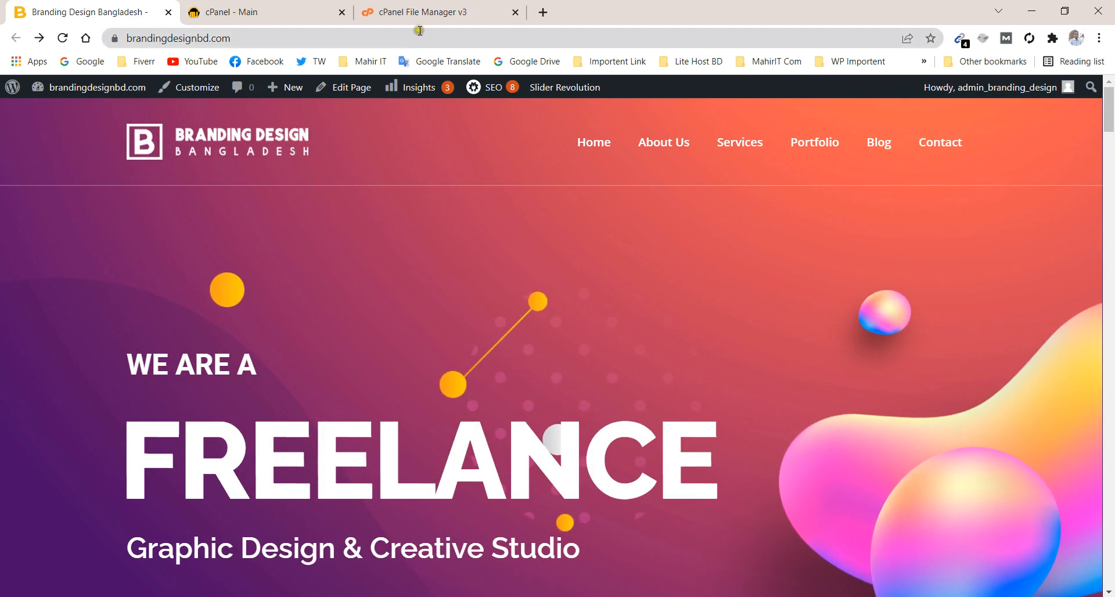
click(424, 14)
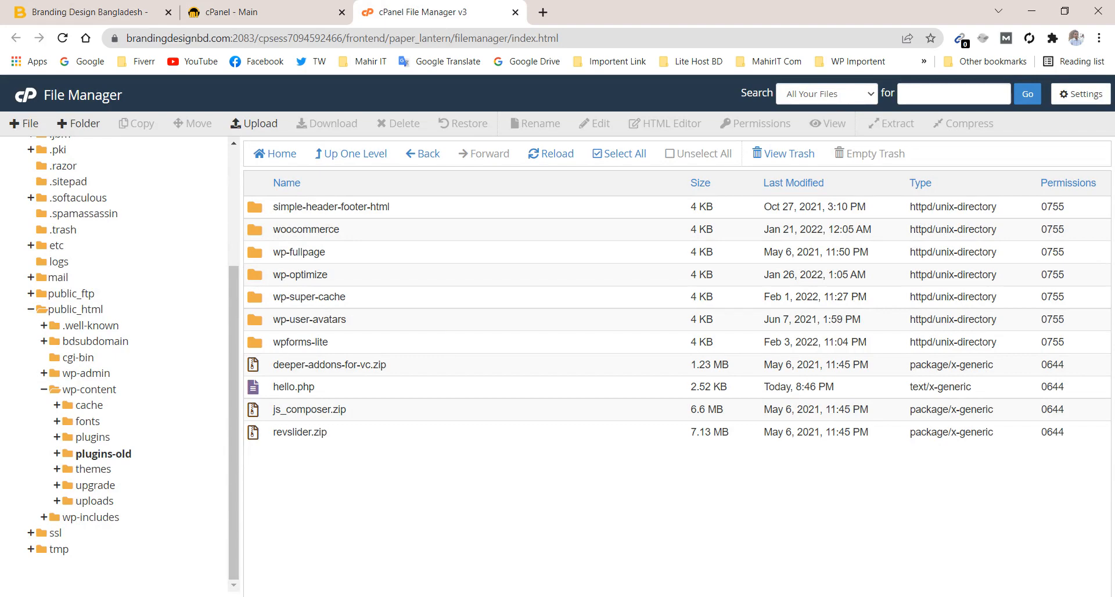
click(577, 596)
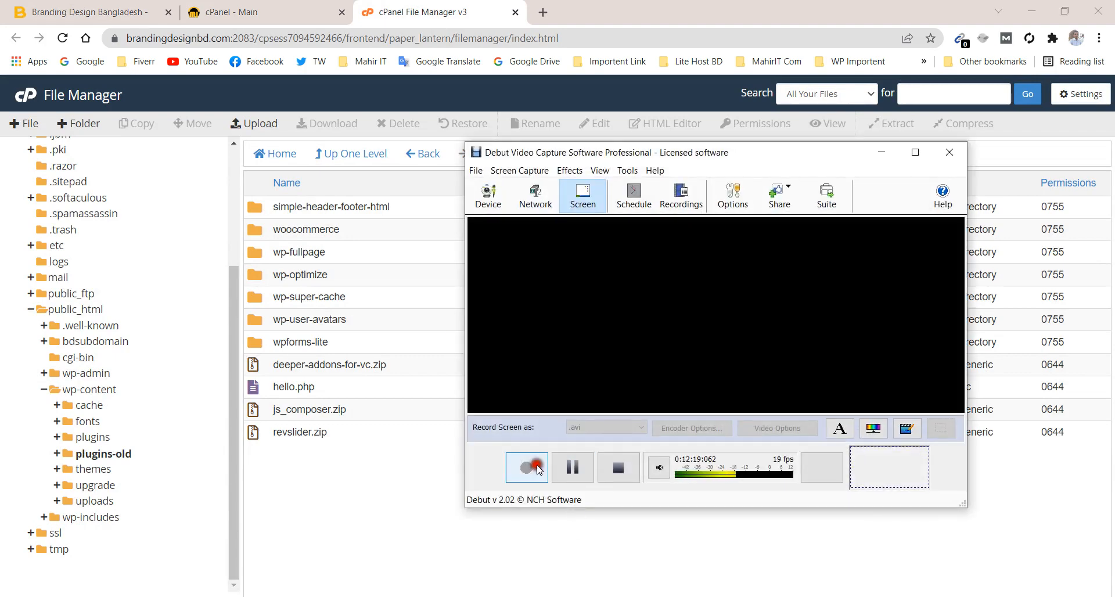
click(881, 156)
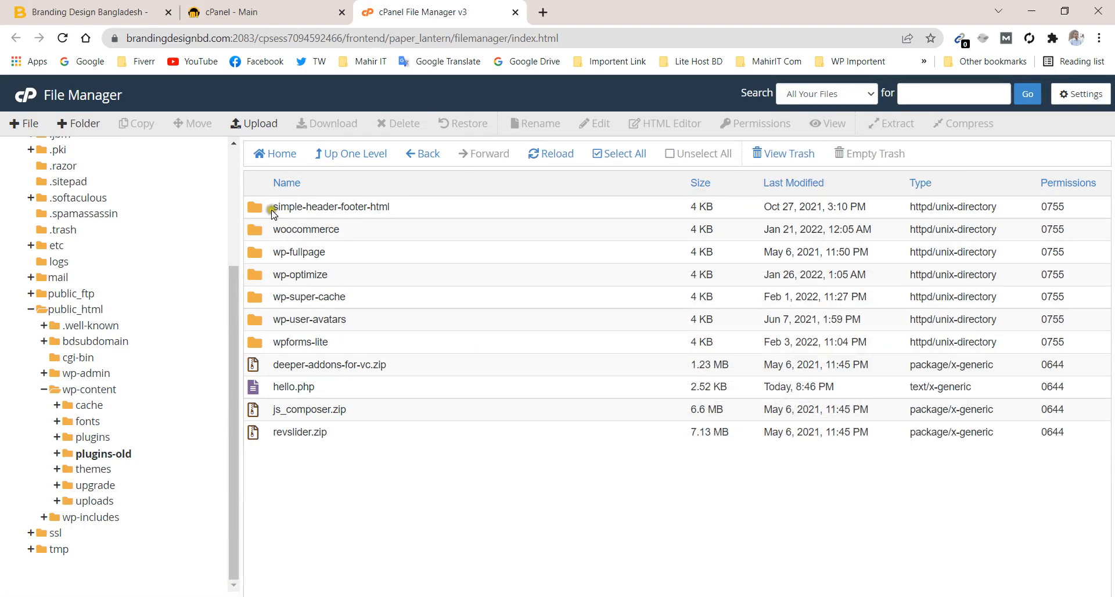
- Move the simple-header-footer-html folder from plugins-old to /public_html/wp-content/plugins
click(272, 209)
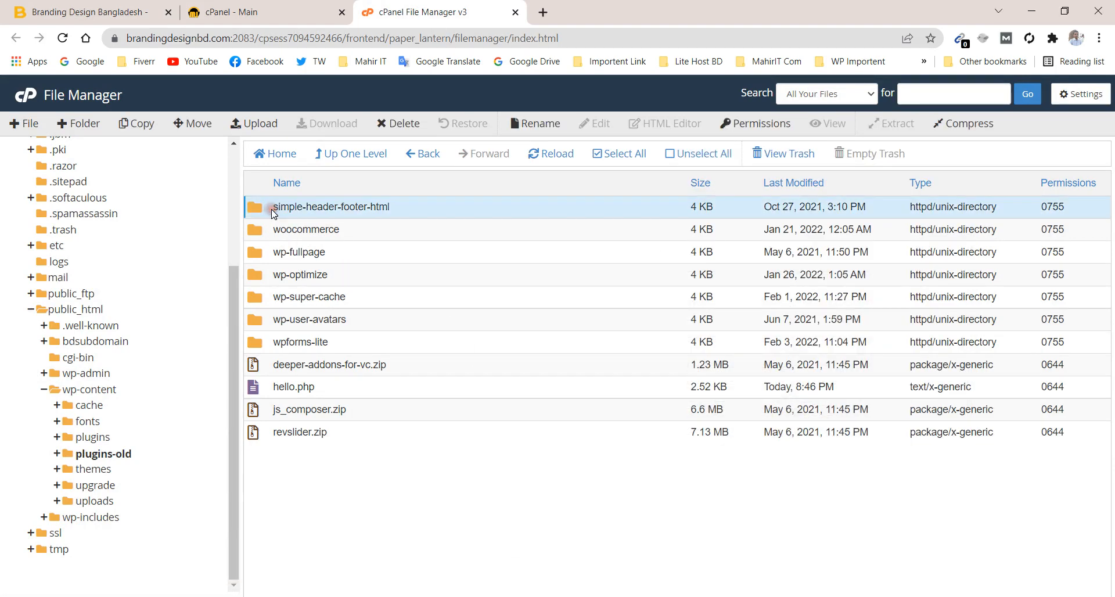
click(188, 125)
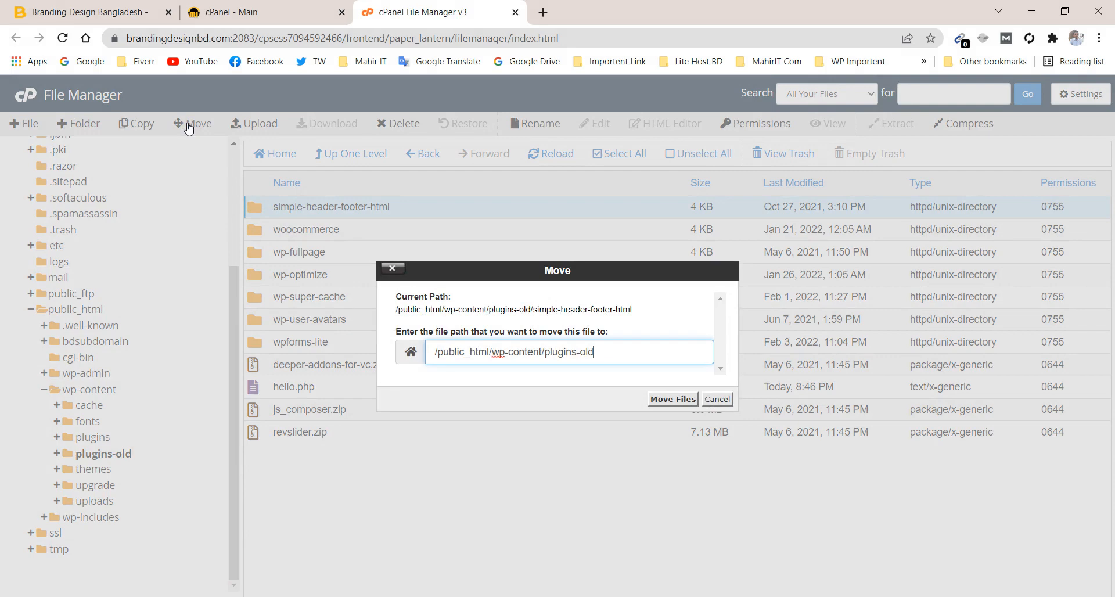
key(ctrl+a)
key(BackSpace)
text(/)
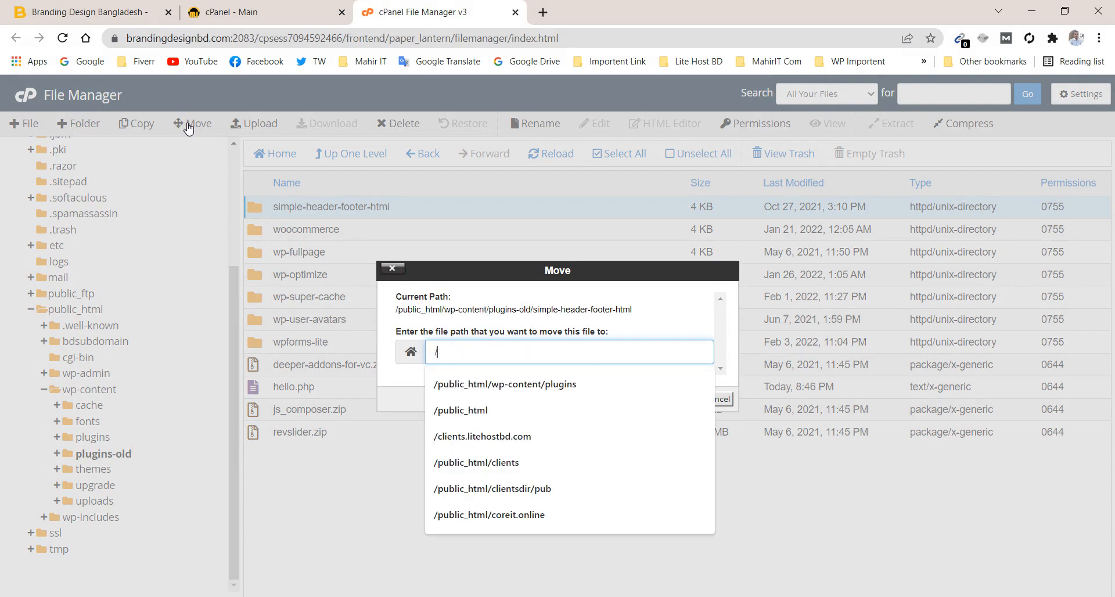
key(Down)
key(Return)
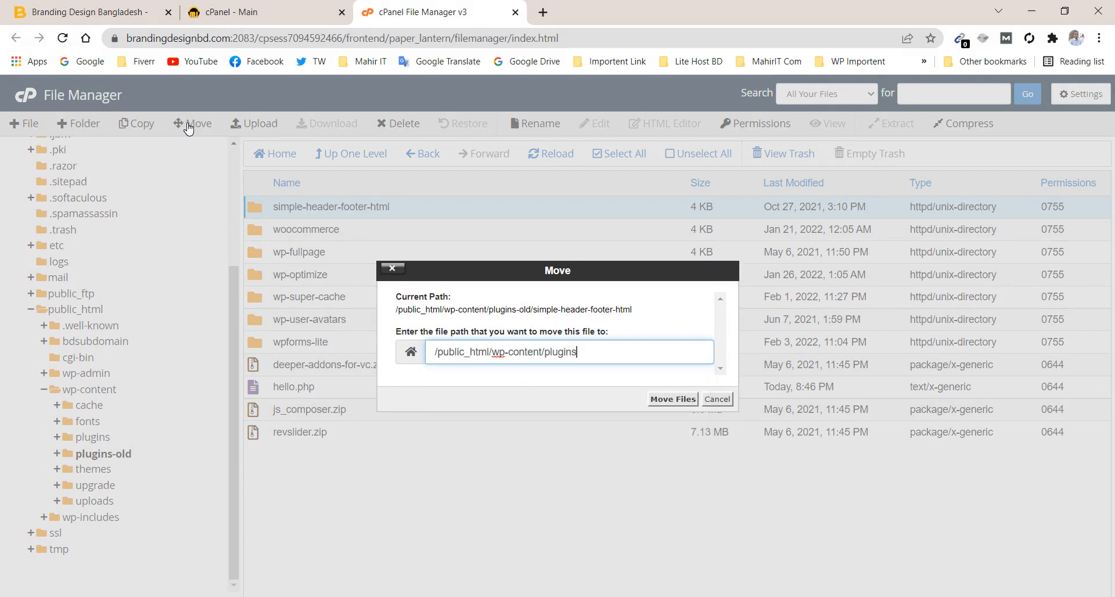
click(674, 400)
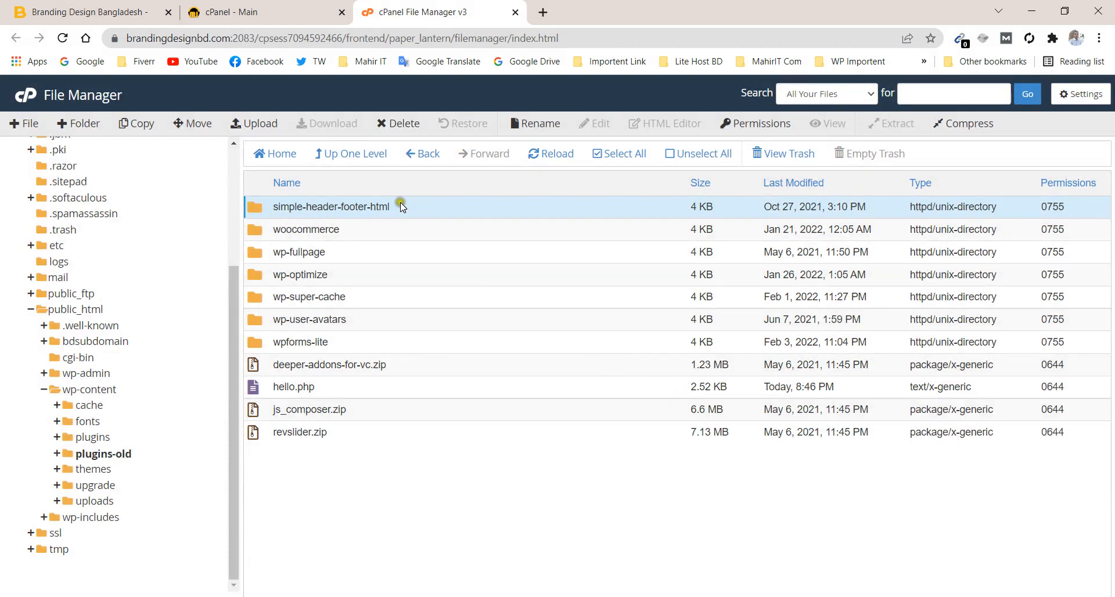
- Reload brandingdesignbd.com to check the site with simple-header-footer-html restored, and return to File Manager
click(60, 6)
click(62, 38)
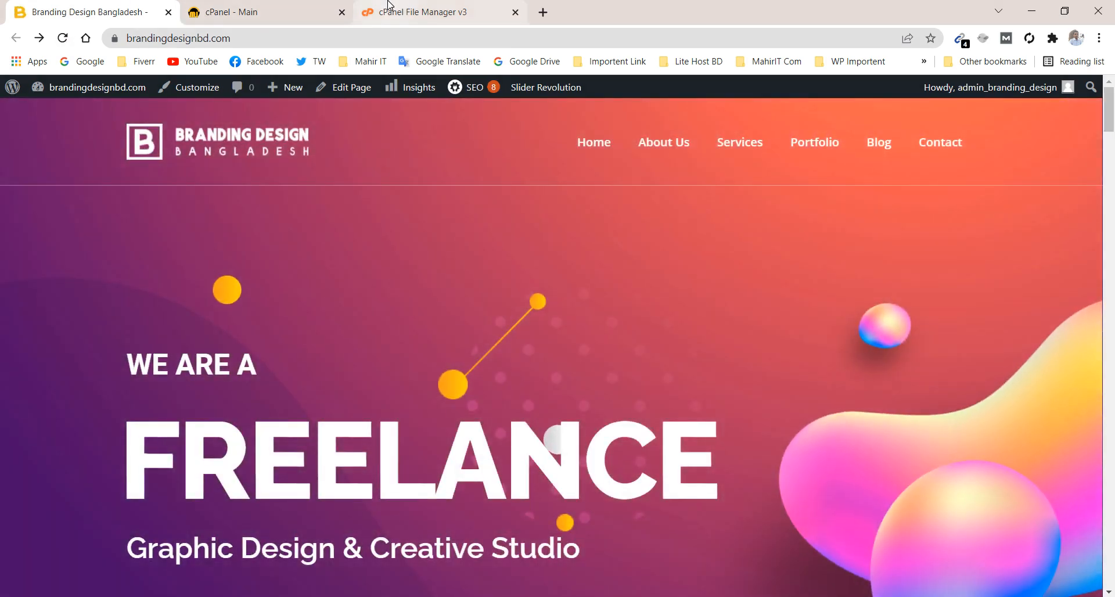
click(388, 6)
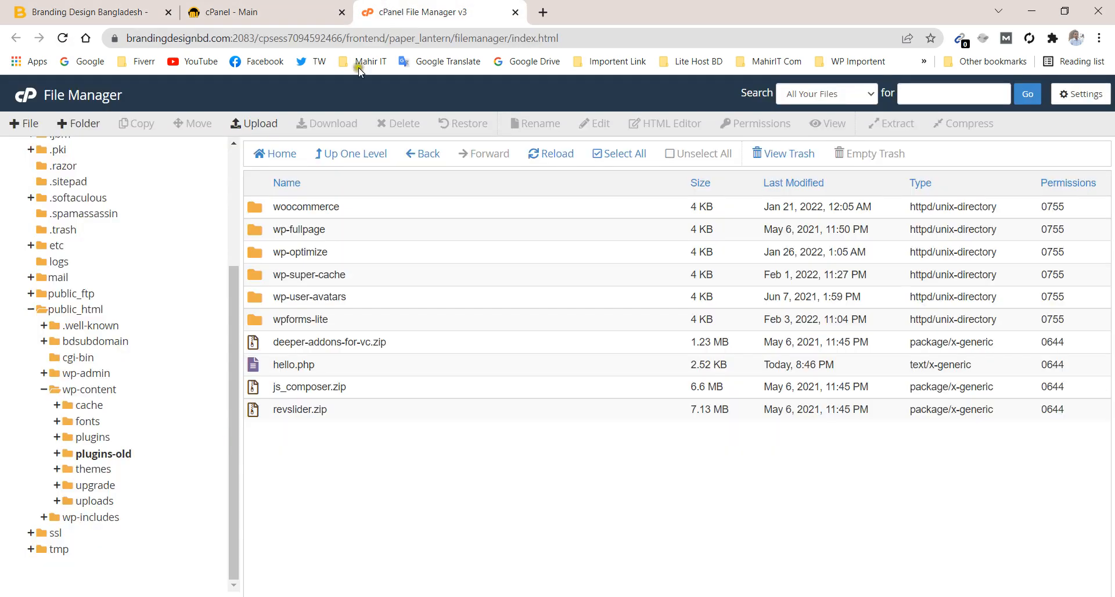
- Move the woocommerce folder from plugins-old to /public_html/wp-content/plugins
click(259, 213)
click(196, 124)
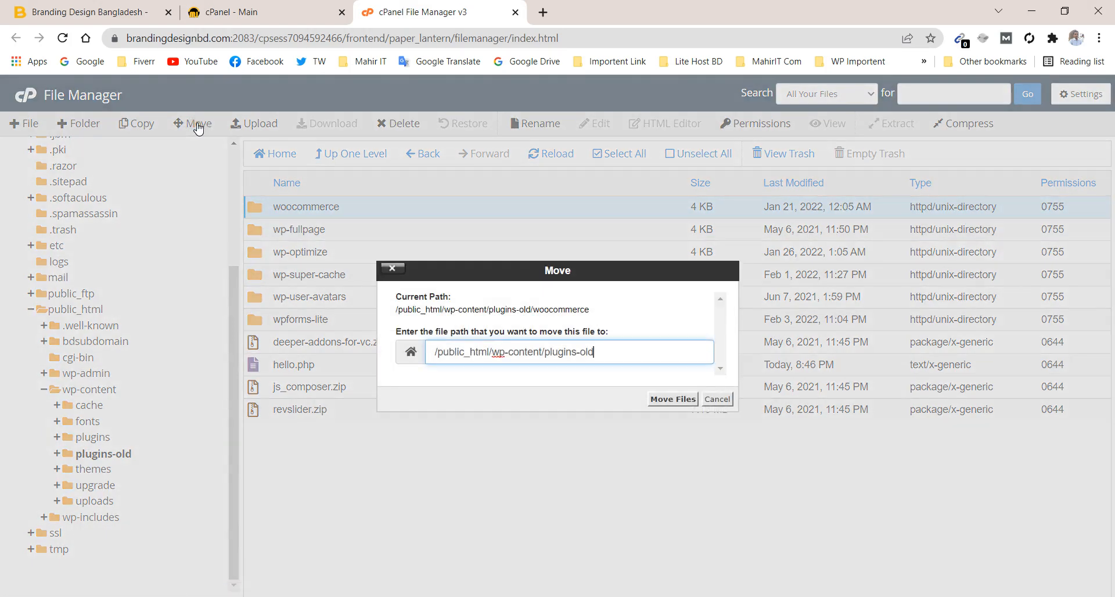
text(/)
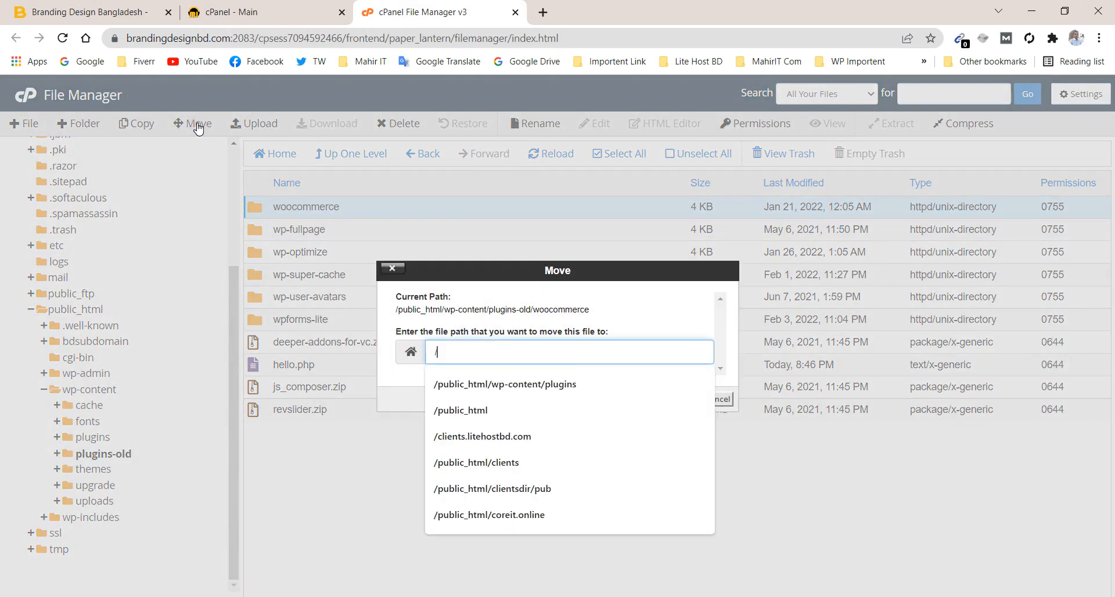
key(Down)
key(Return)
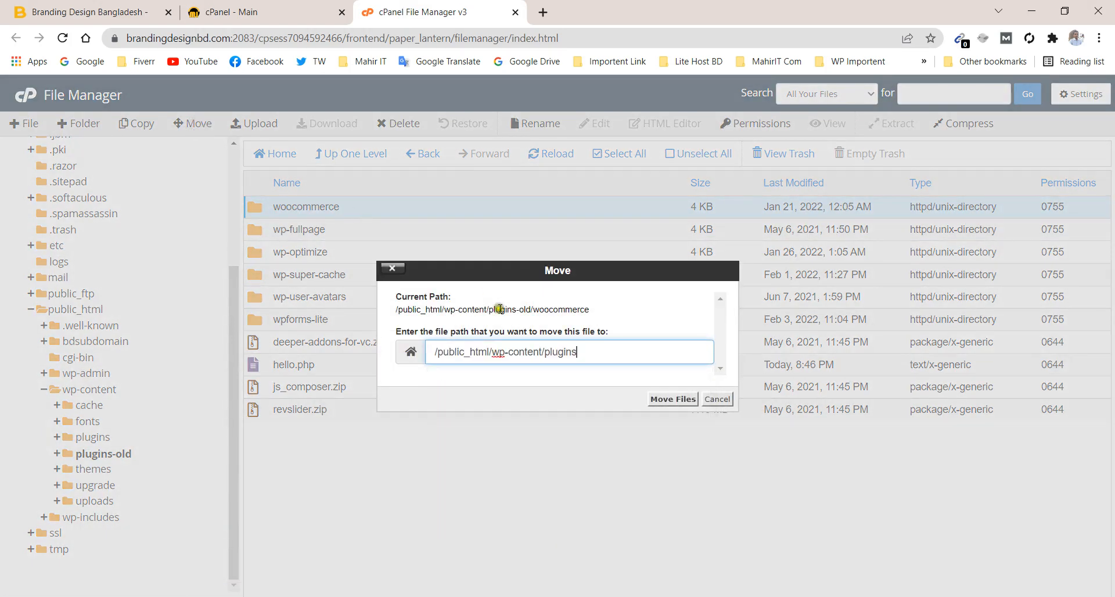
click(683, 400)
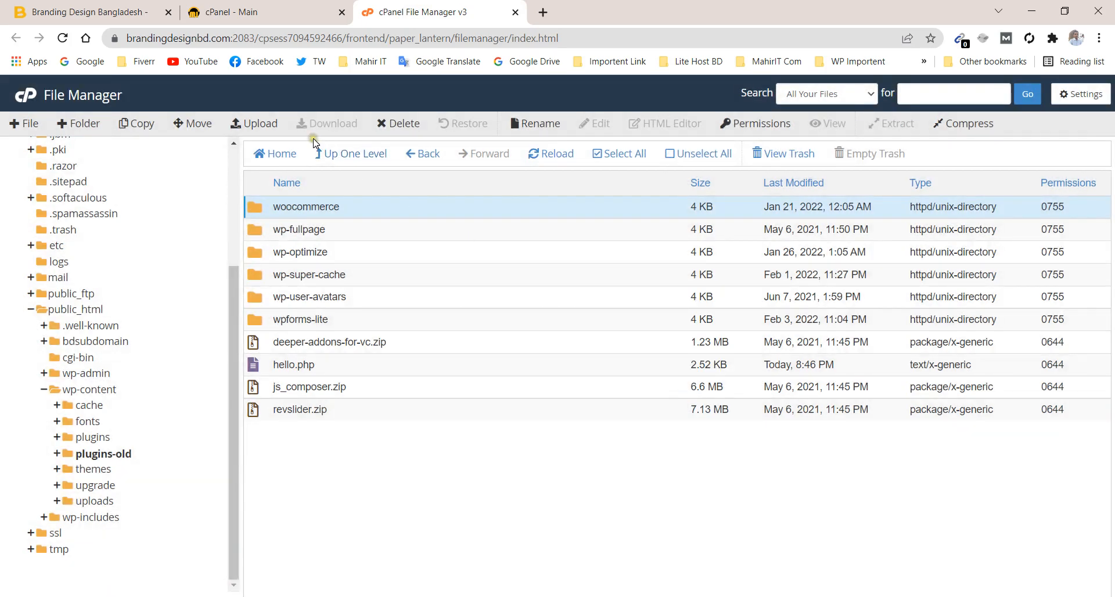
- Reload brandingdesignbd.com to check the site with woocommerce restored, and return to File Manager
click(110, 5)
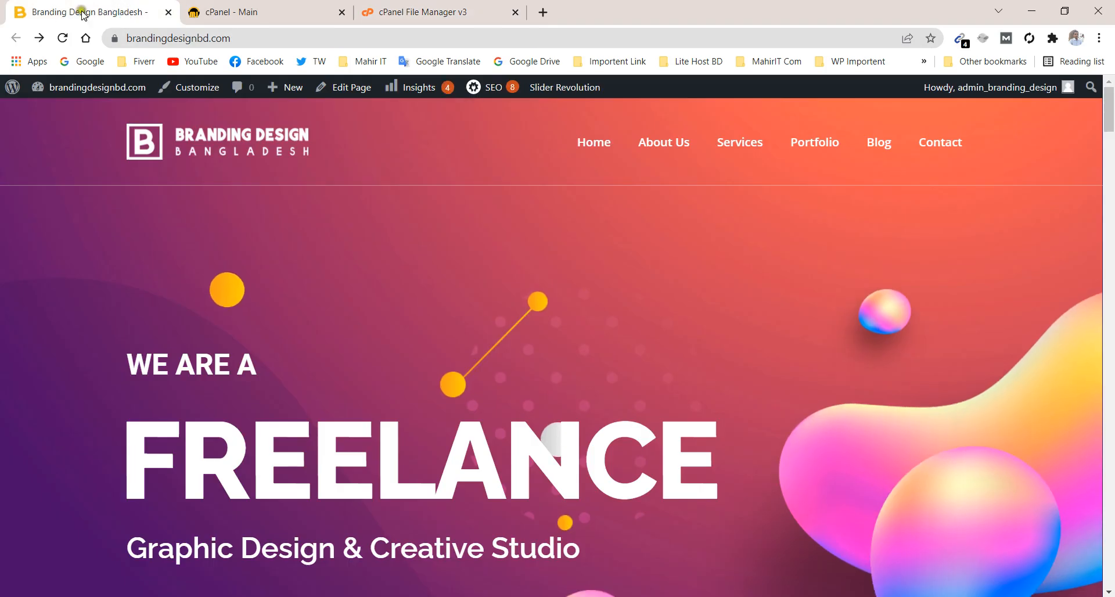
click(62, 37)
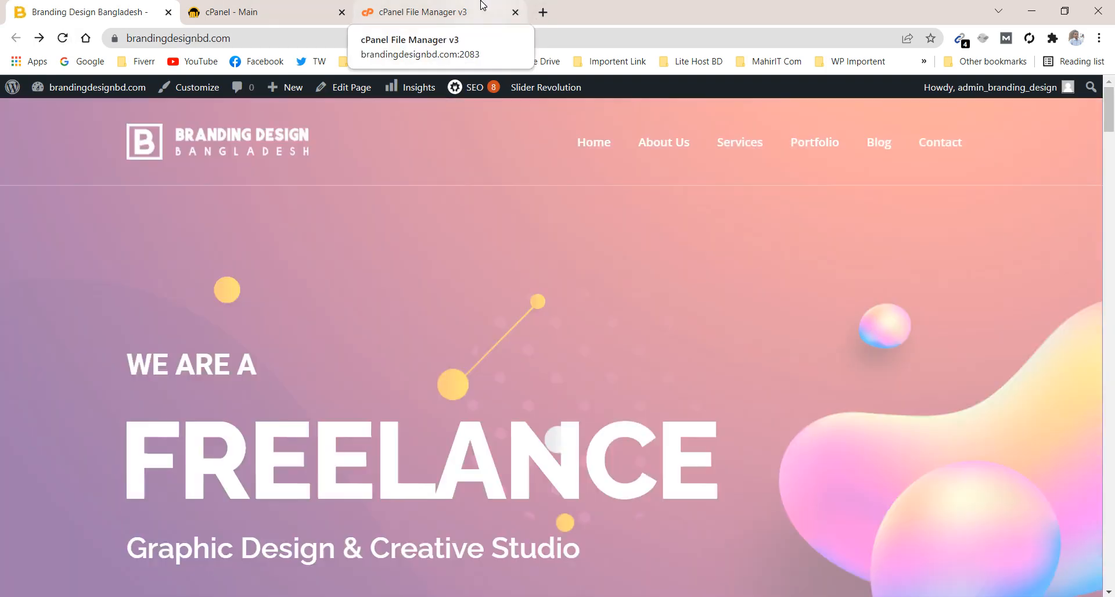
click(482, 6)
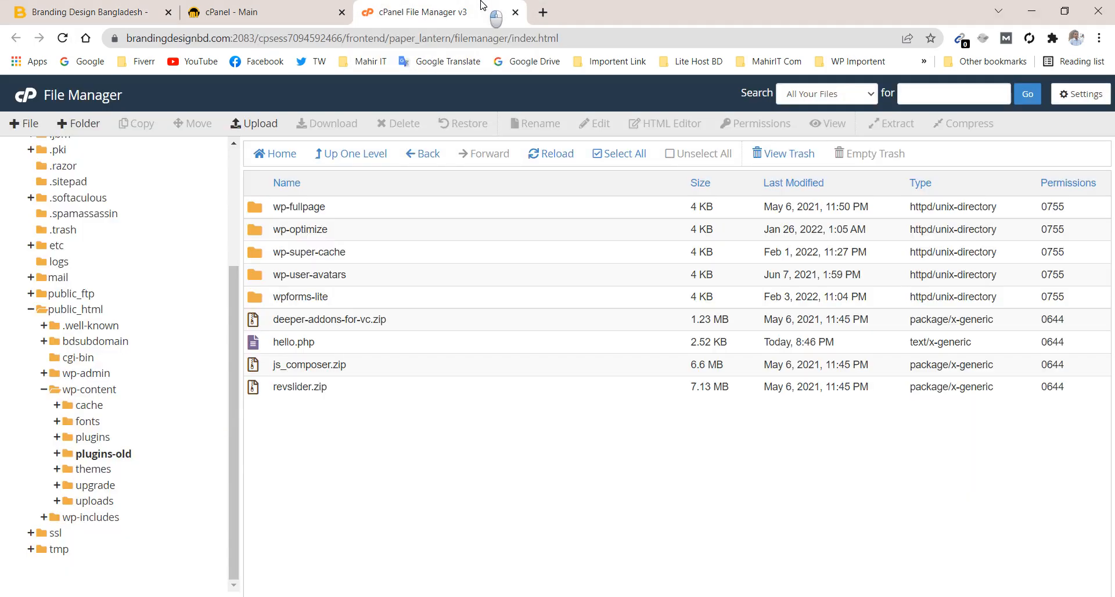
- Move the wp-fullpage folder from plugins-old to /public_html/wp-content/plugins
click(262, 213)
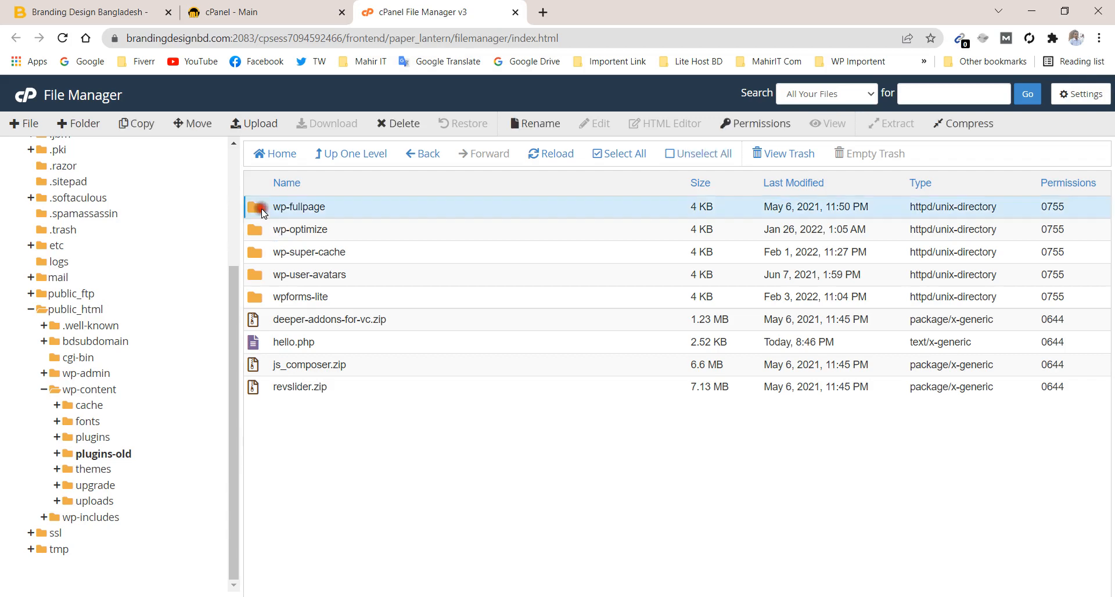
click(201, 124)
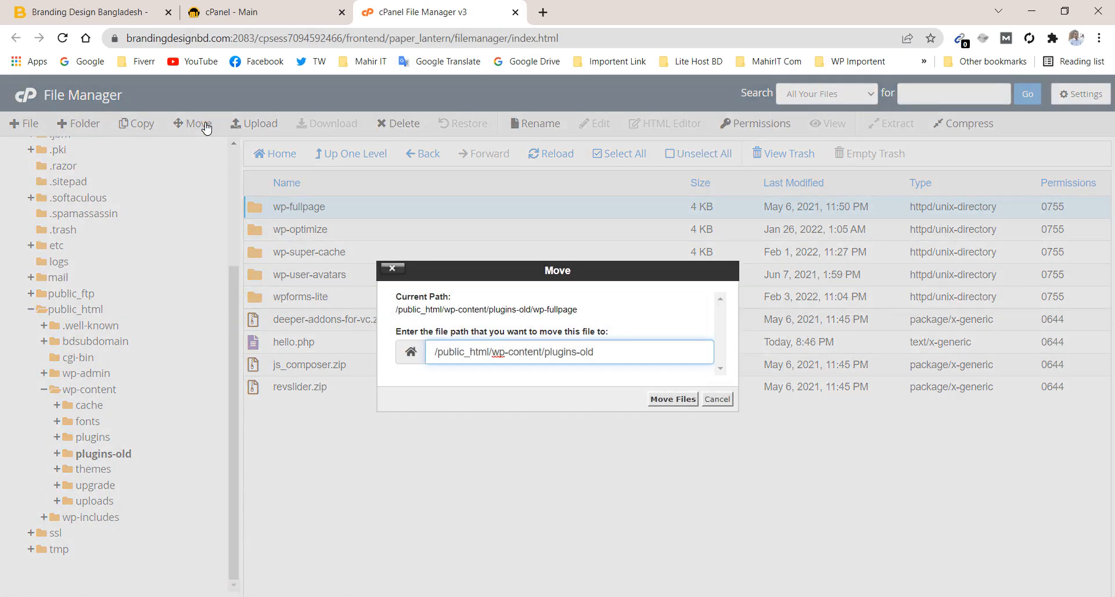
key(BackSpace)
text(/public_html/wp-content/plugins)
click(667, 402)
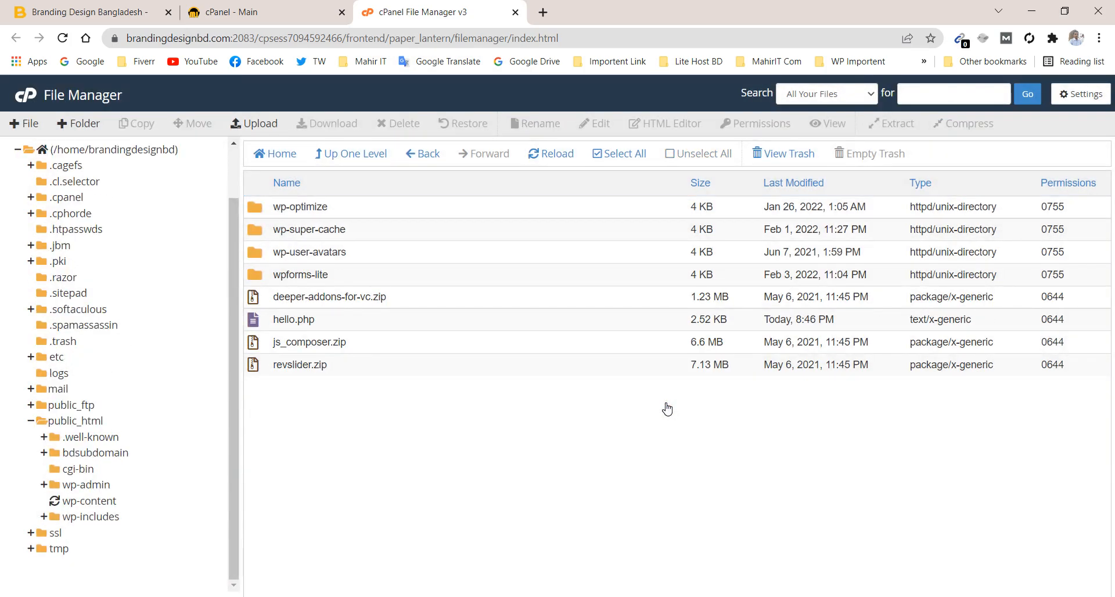
- Reload brandingdesignbd.com to check the site with wp-fullpage restored, and return to File Manager
click(132, 13)
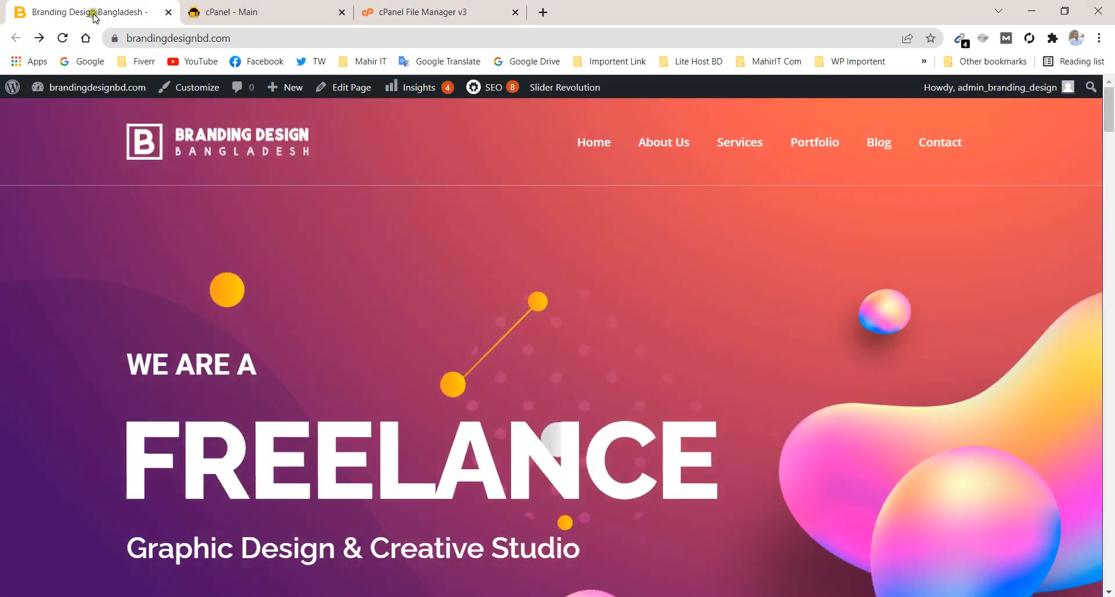
click(70, 38)
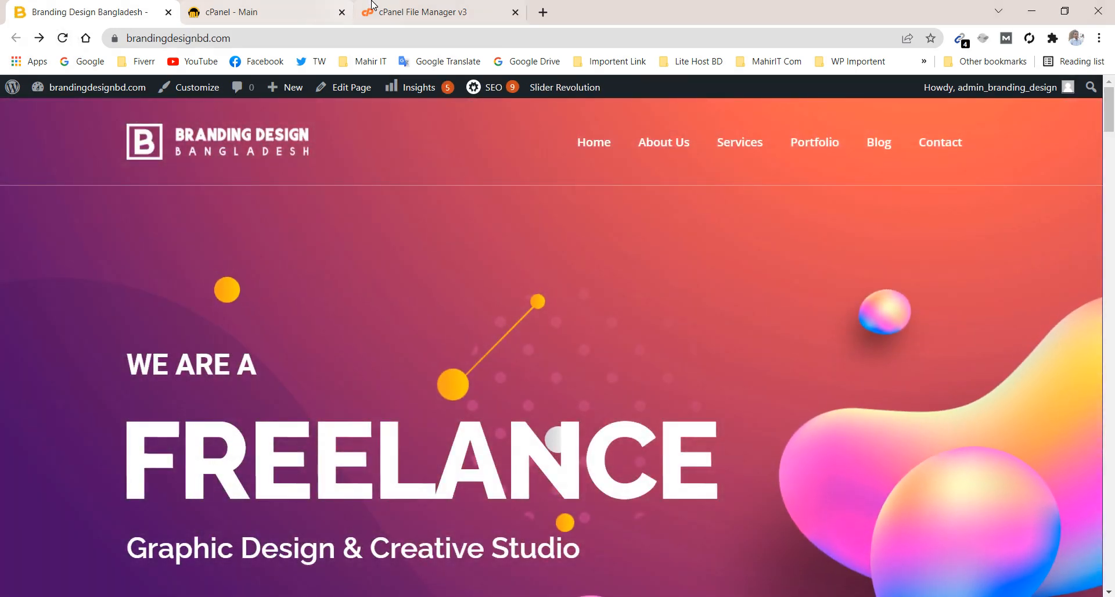
click(369, 13)
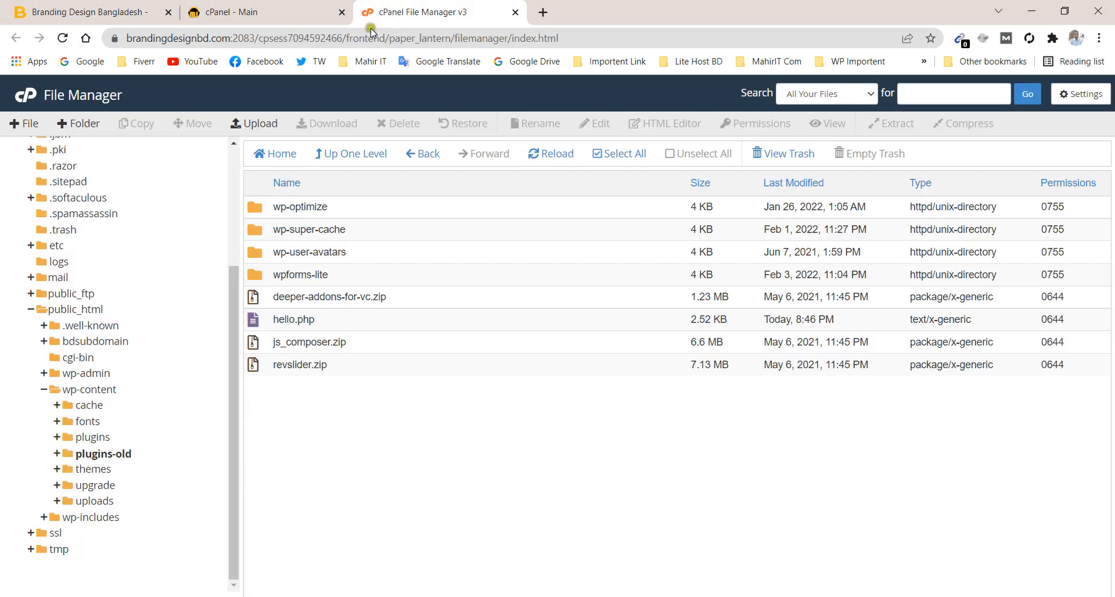
- Move the wp-optimize folder from plugins-old to /public_html/wp-content/plugins
click(262, 221)
click(264, 211)
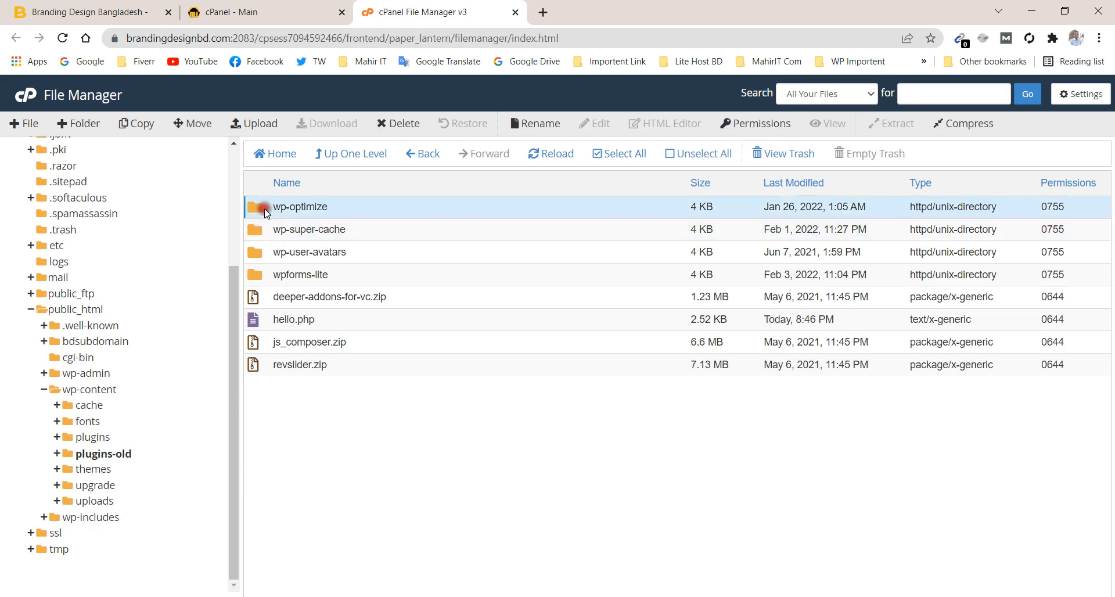
click(189, 125)
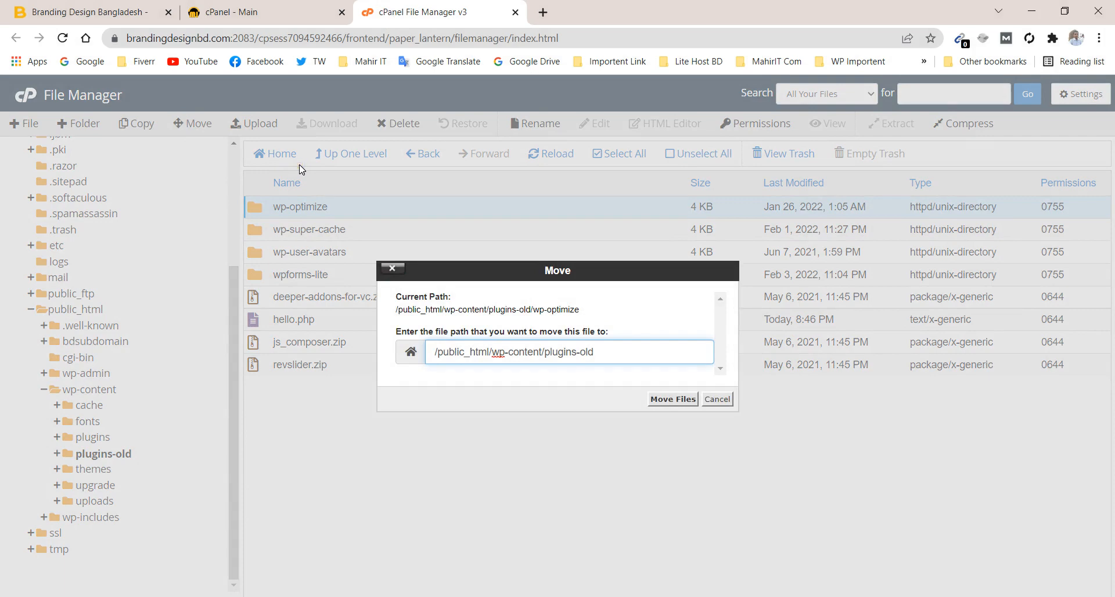
key(ctrl+a)
text(/)
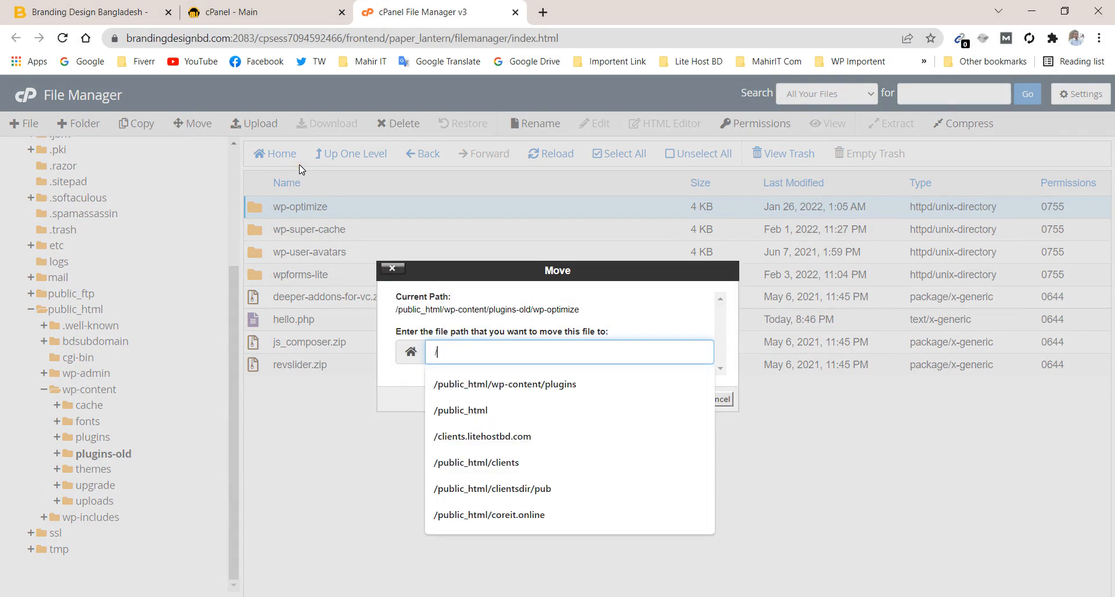
key(Down)
key(Return)
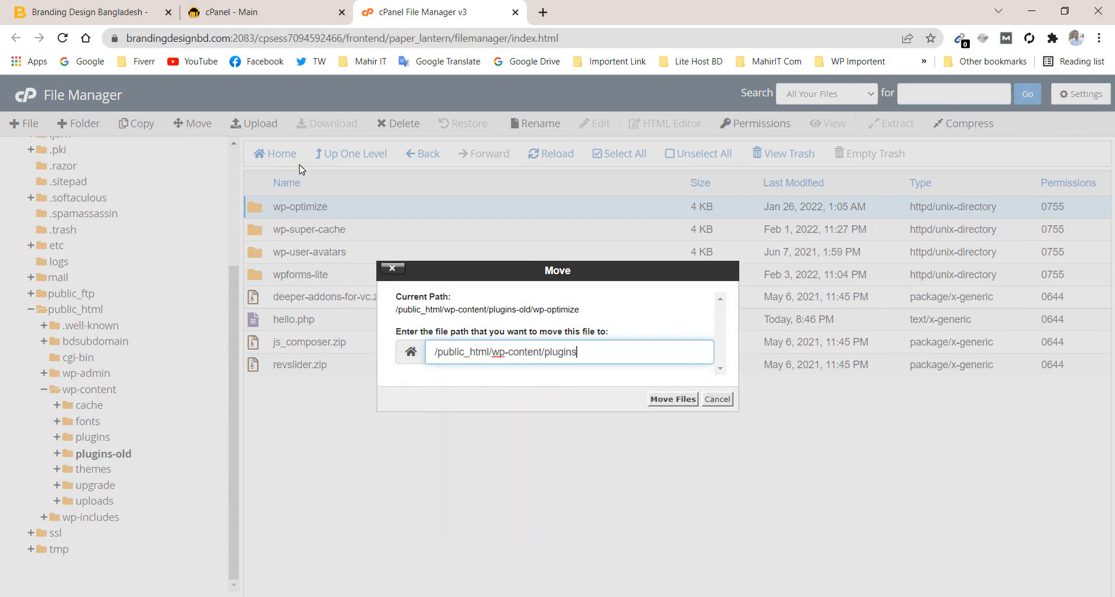
click(659, 397)
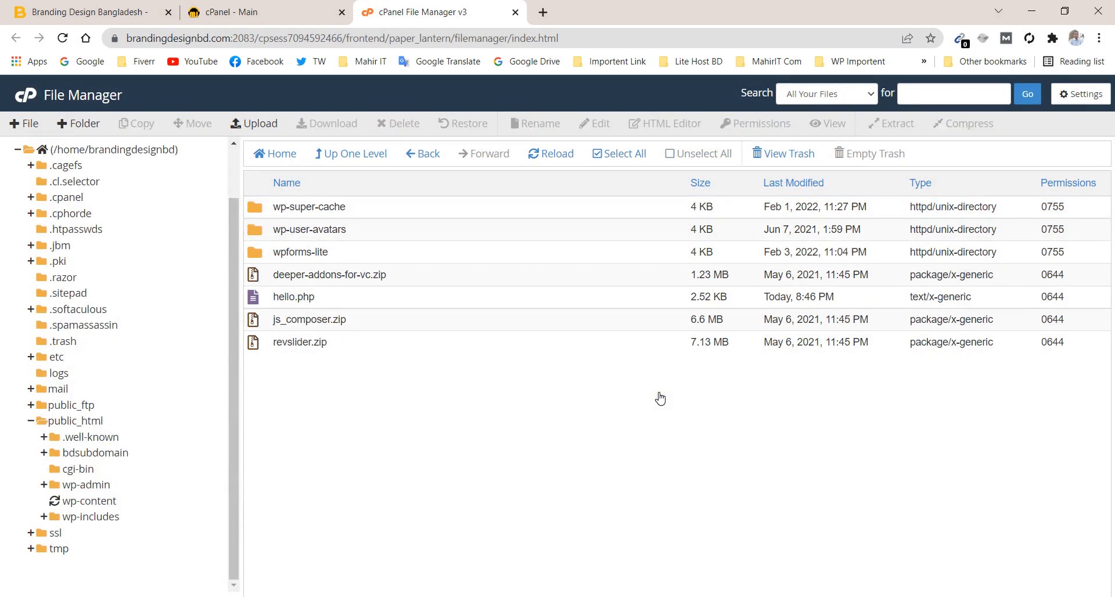
- Reload brandingdesignbd.com to check the site with wp-optimize restored, and return to File Manager
click(146, 13)
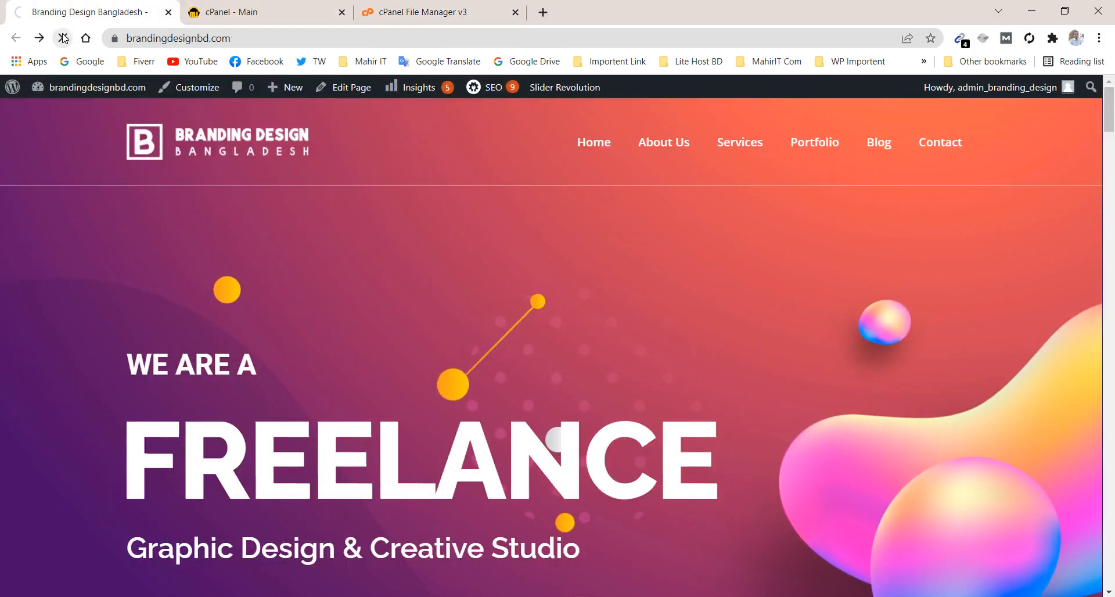
click(63, 38)
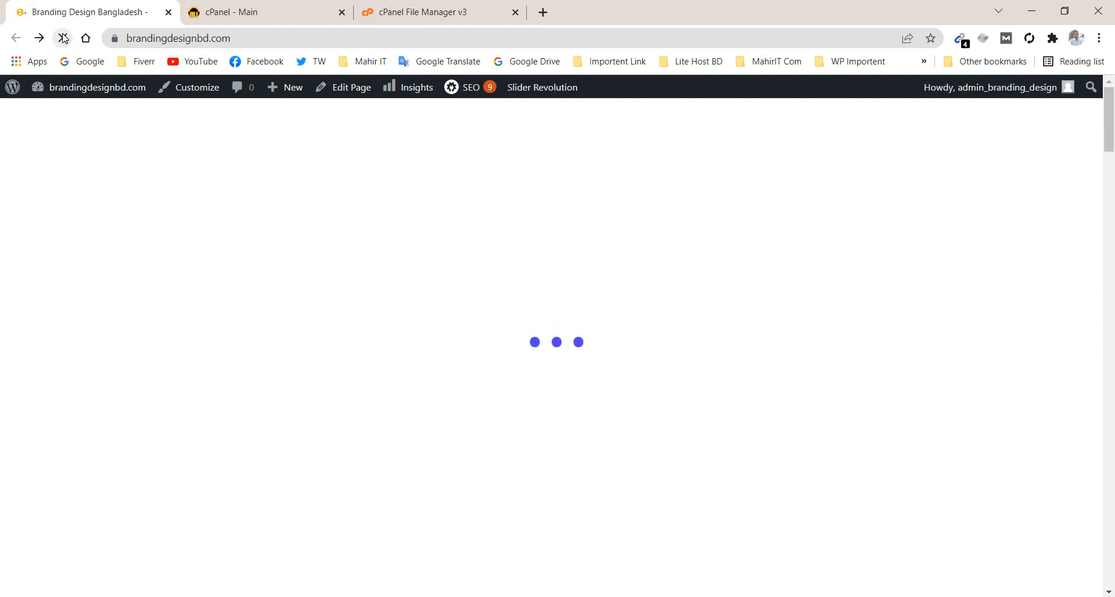
click(448, 4)
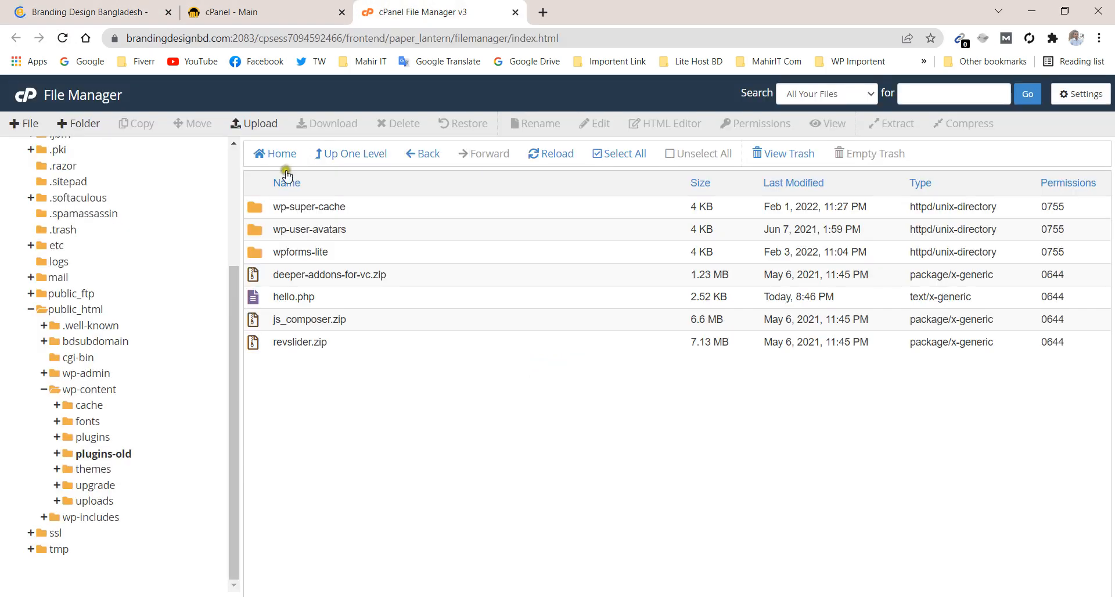
- Move the wp-super-cache folder from plugins-old to /public_html/wp-content/plugins
click(256, 210)
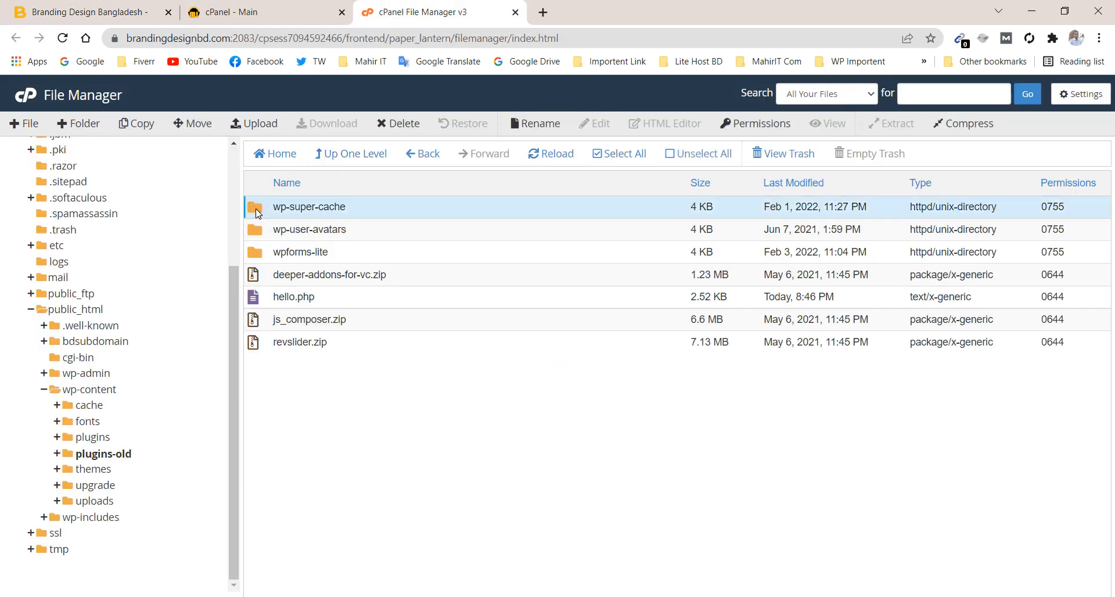
click(207, 126)
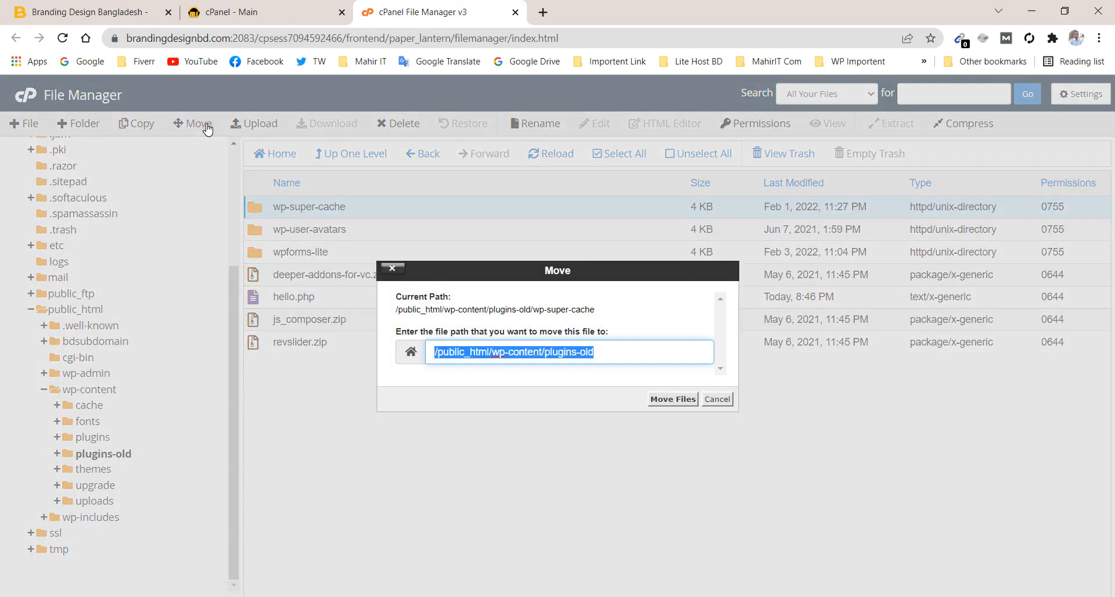
text(/)
key(Down)
key(Return)
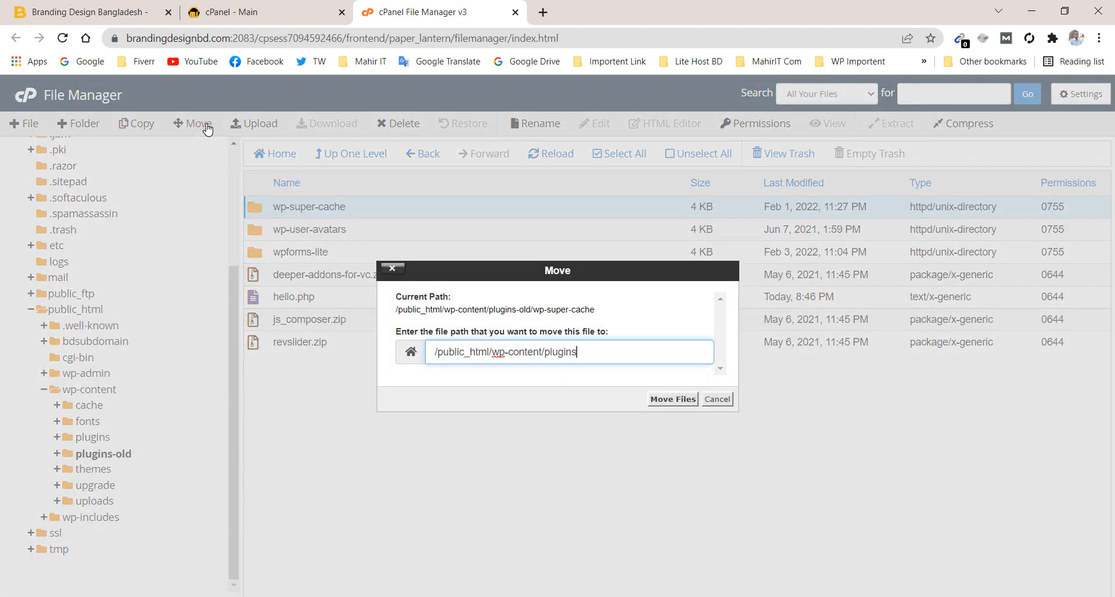
click(64, 16)
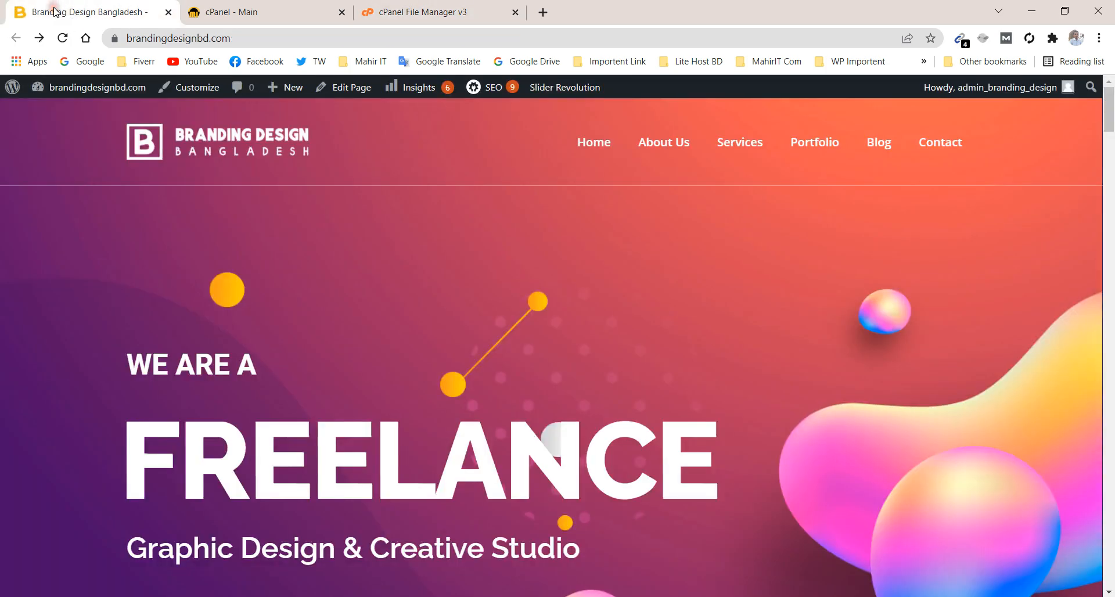
click(482, 7)
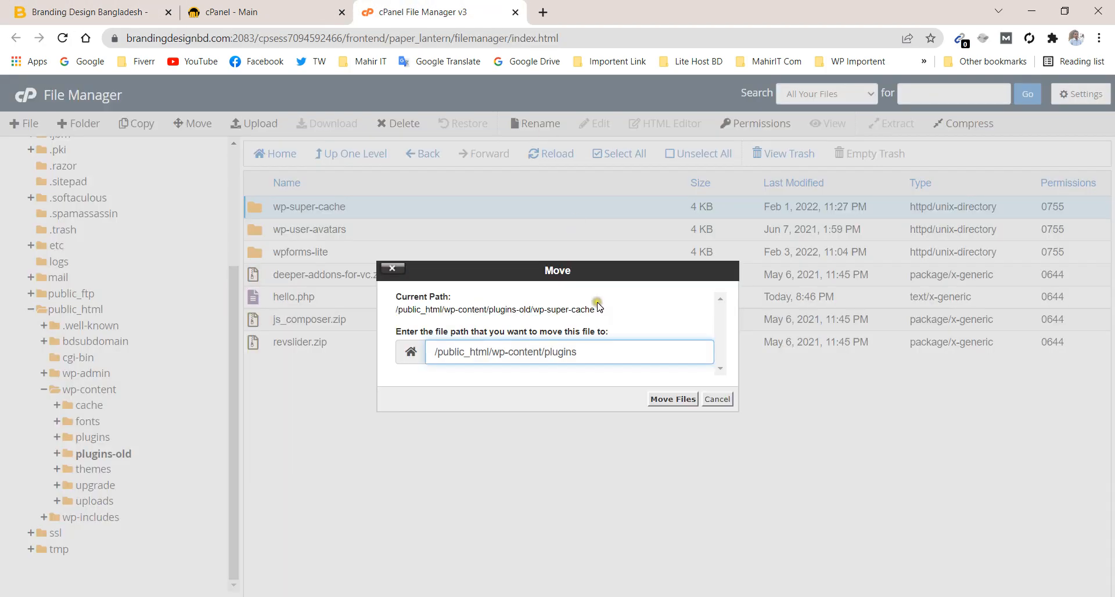
click(660, 399)
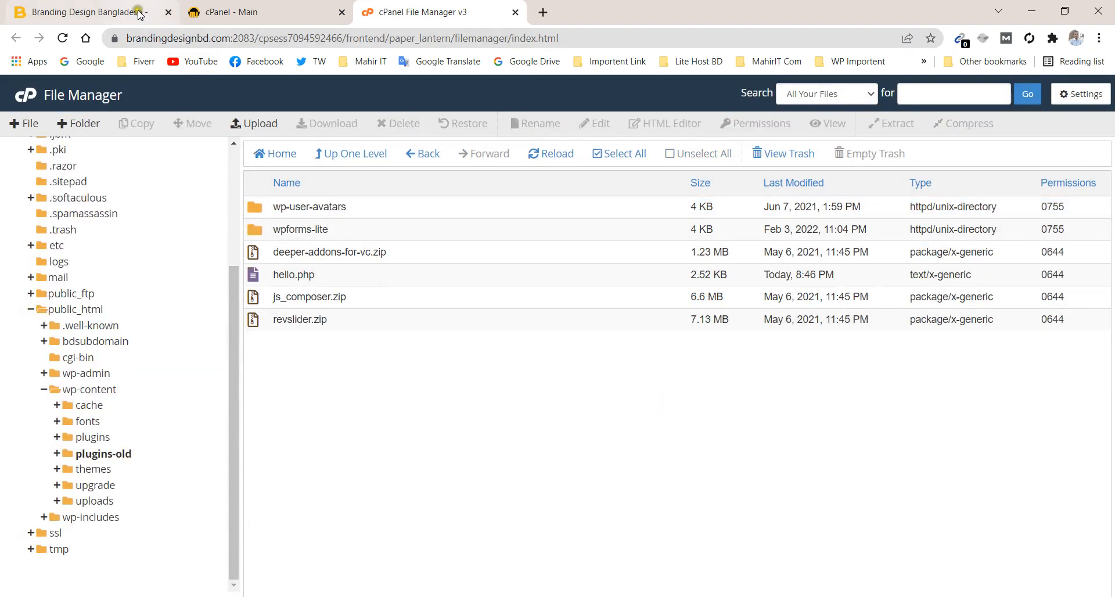
- Reload brandingdesignbd.com to check the site with wp-super-cache restored, and return to File Manager
click(84, 17)
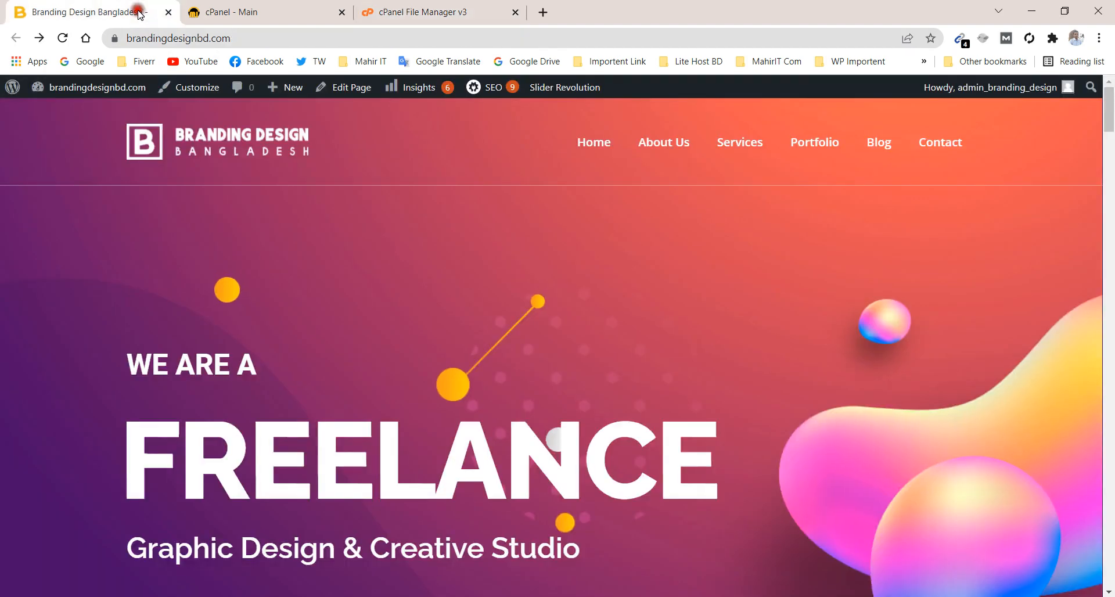
click(65, 37)
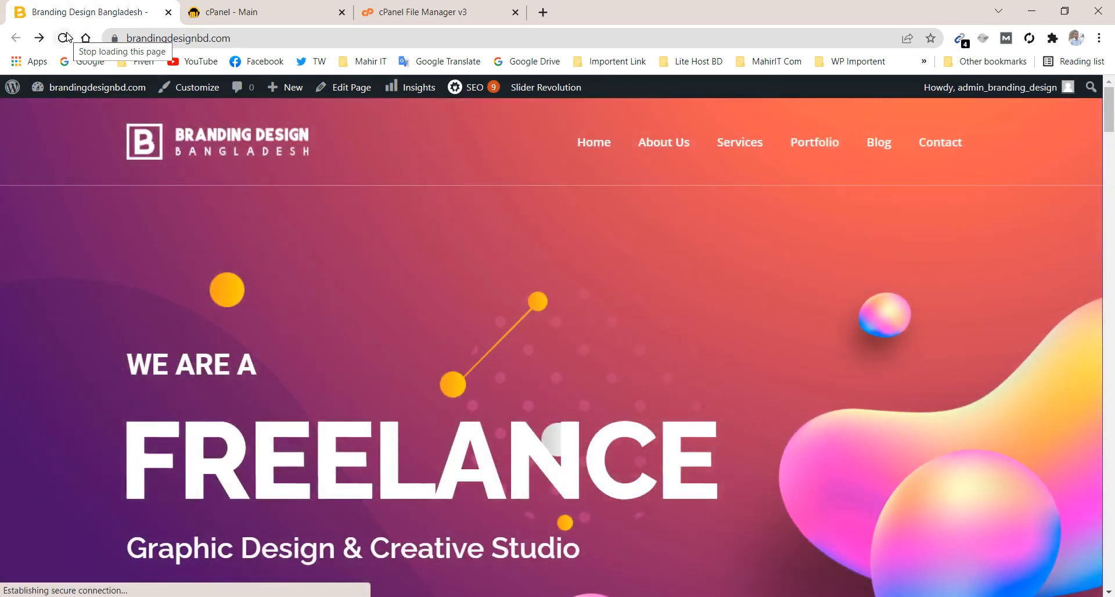
click(400, 5)
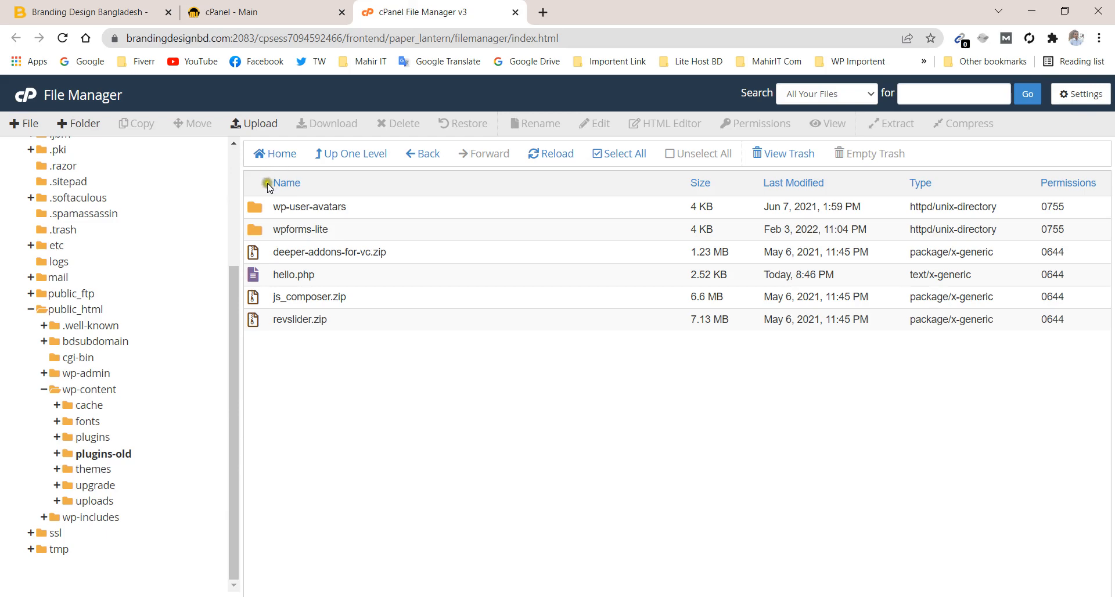
- Move the wp-user-avatars folder from plugins-old to /public_html/wp-content/plugins
click(260, 213)
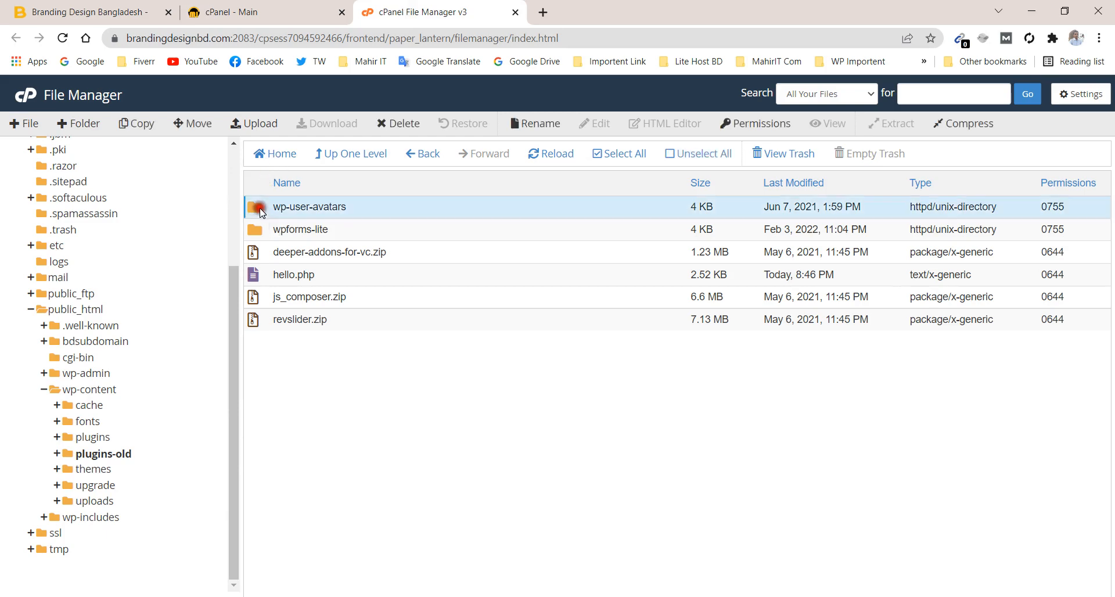
click(177, 128)
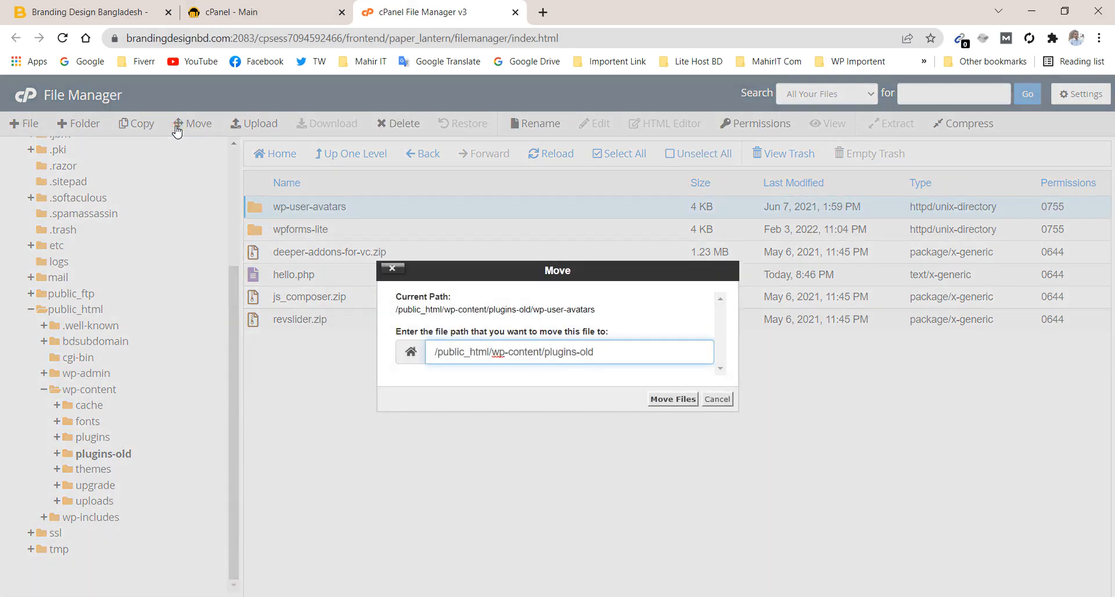
key(ctrl+a)
text(/)
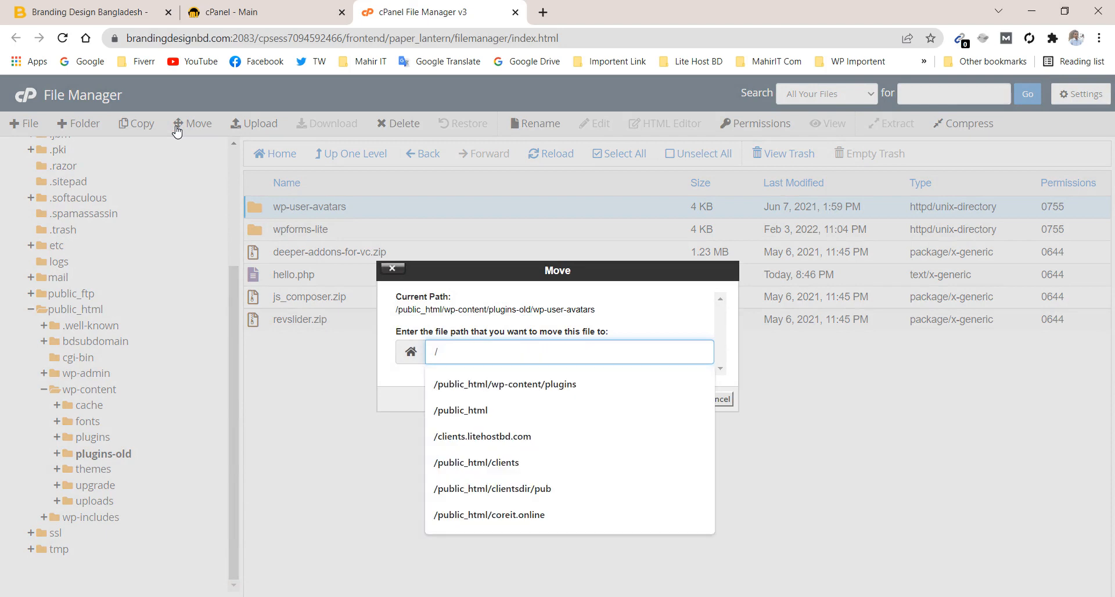
key(Down)
key(Return)
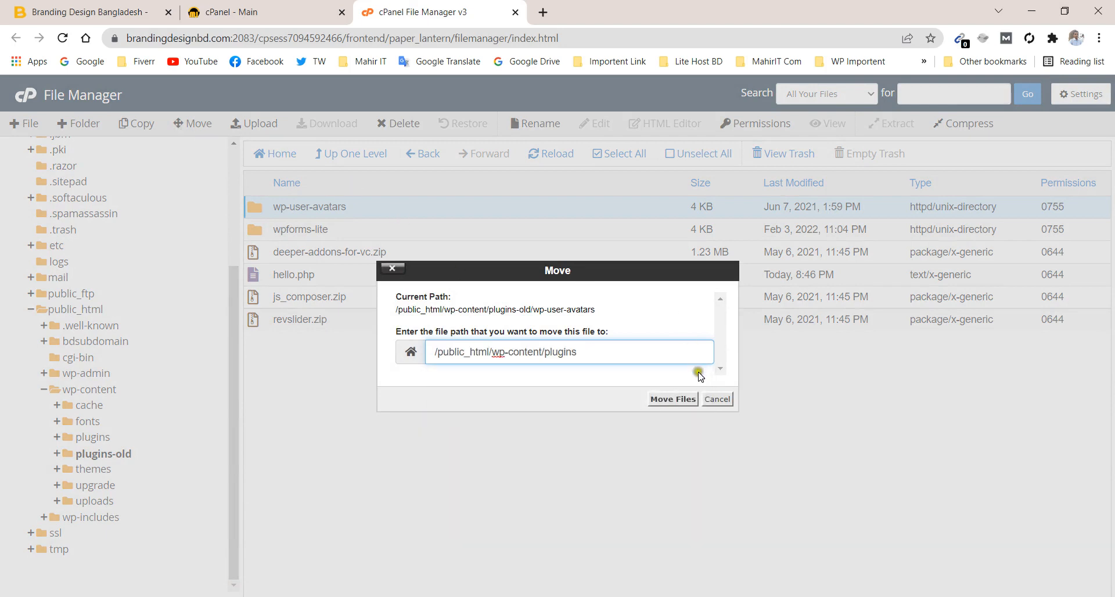
click(687, 399)
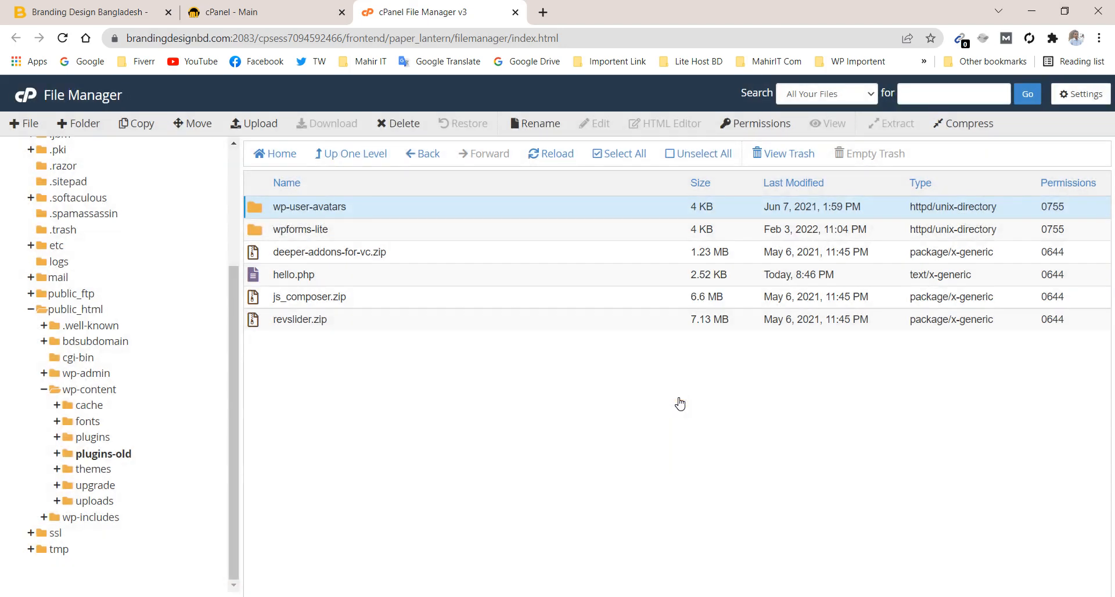
- Reload brandingdesignbd.com to check the site with wp-user-avatars restored, and return to File Manager
click(93, 12)
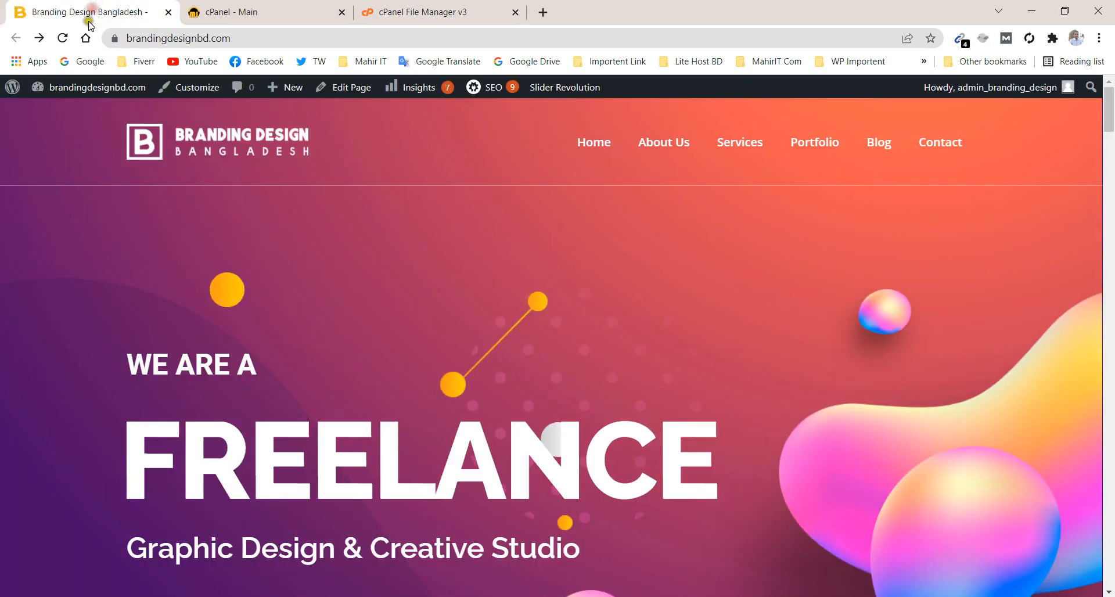
click(65, 39)
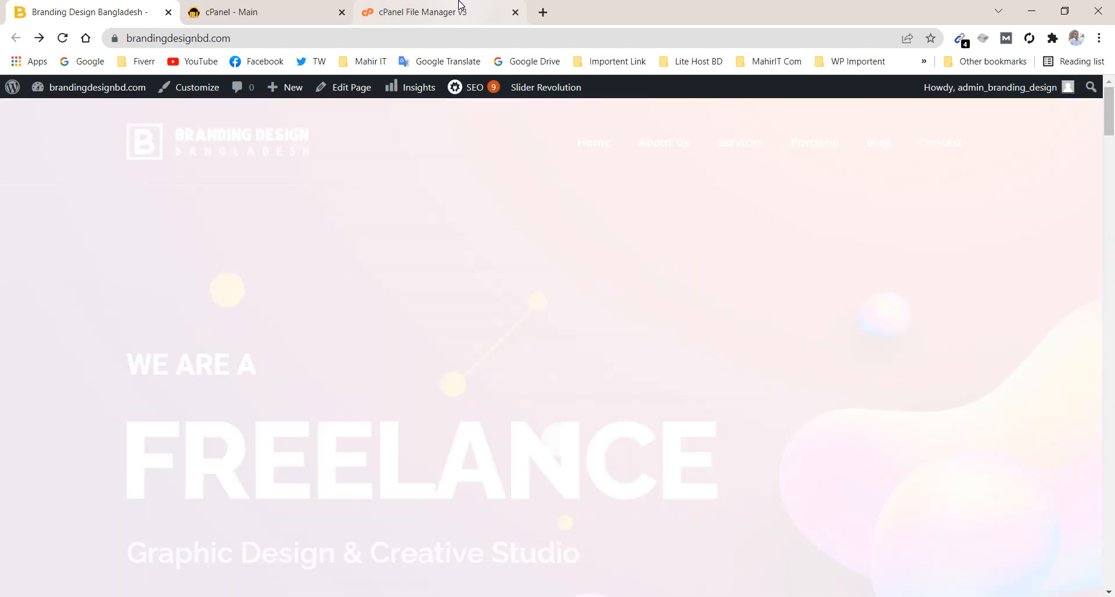
click(459, 4)
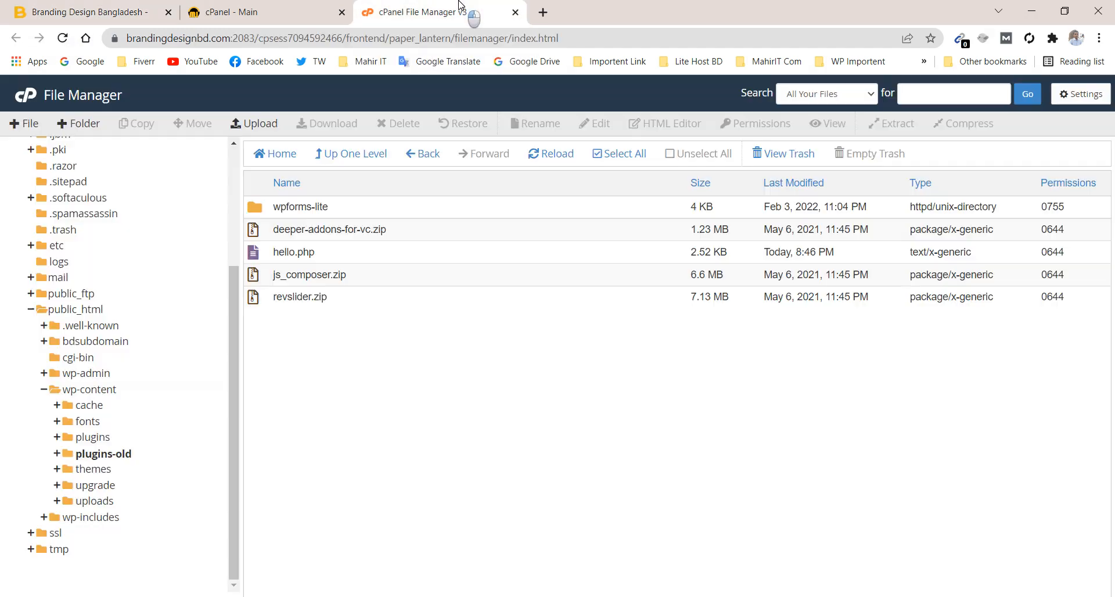
- Move the wpforms-lite folder from plugins-old to /public_html/wp-content/plugins
click(269, 214)
click(192, 124)
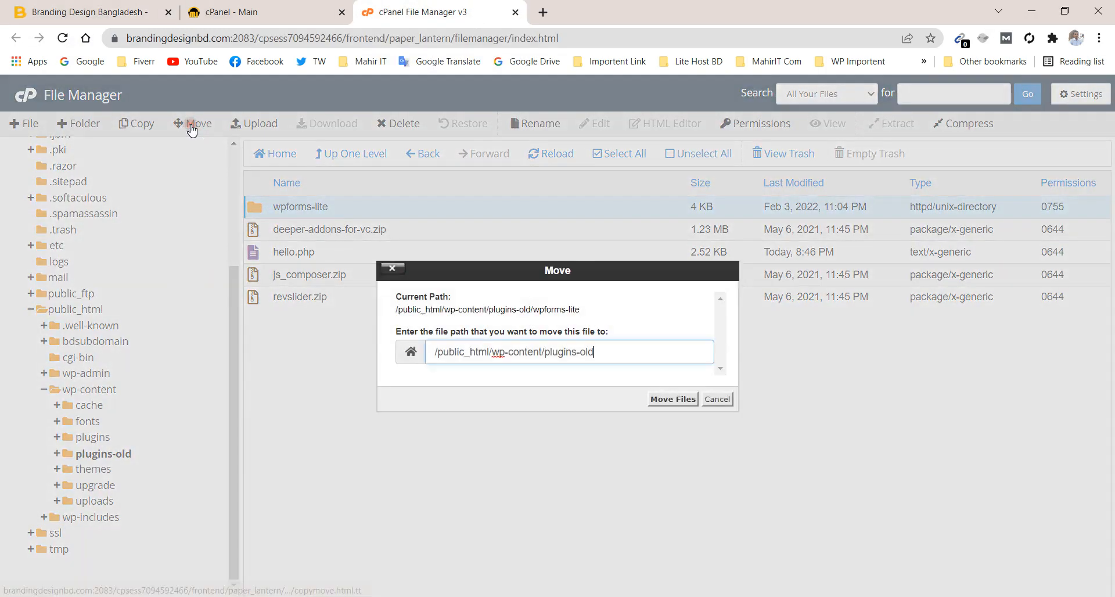
key(ctrl+a)
key(ctrl+c)
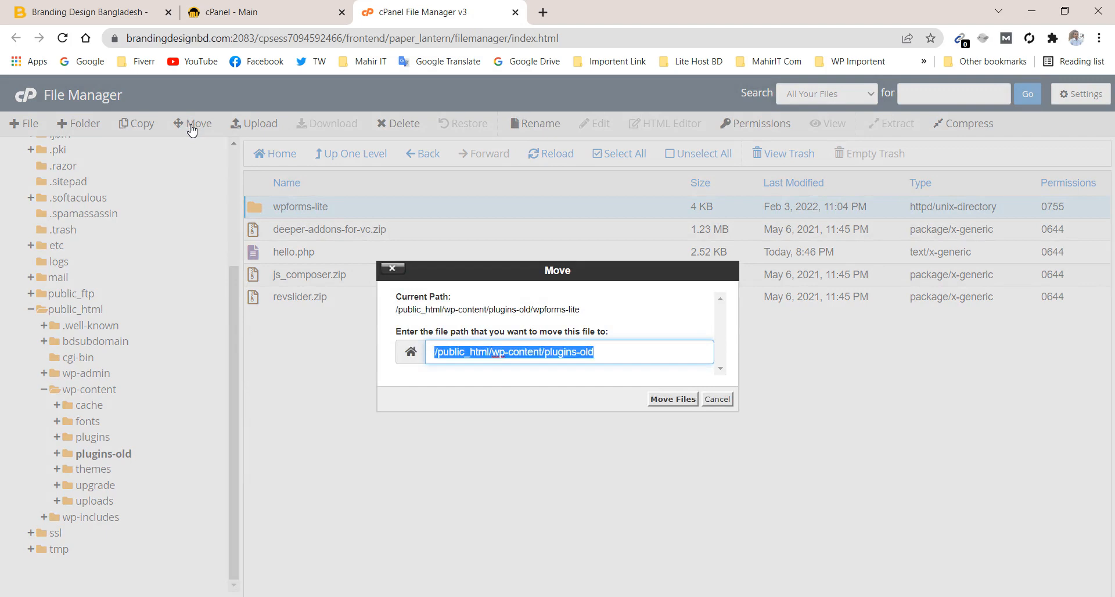
key(BackSpace)
key(ctrl+v)
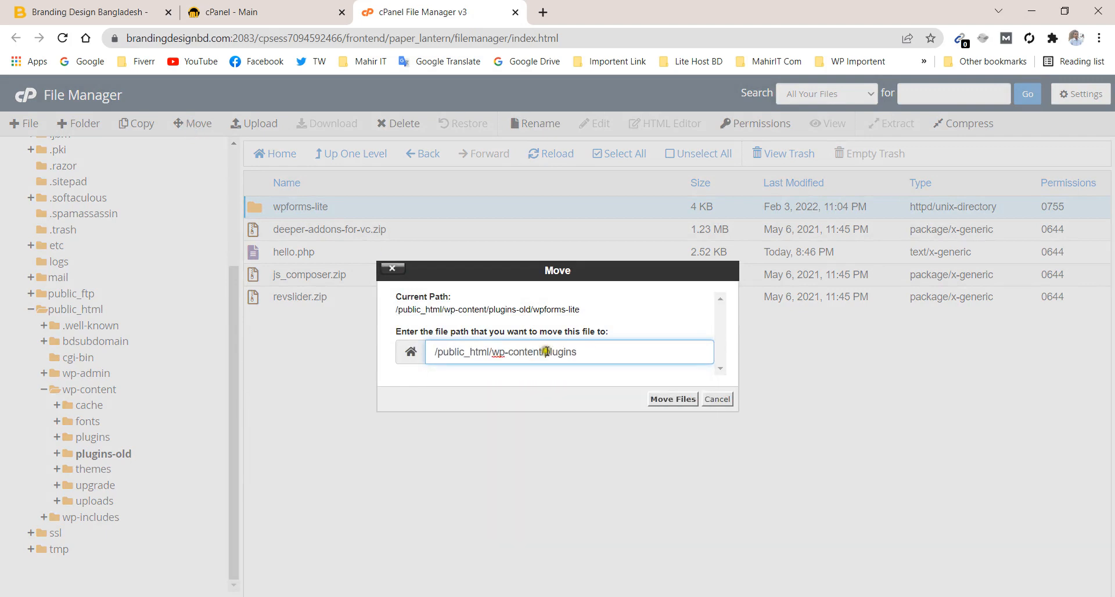
click(677, 400)
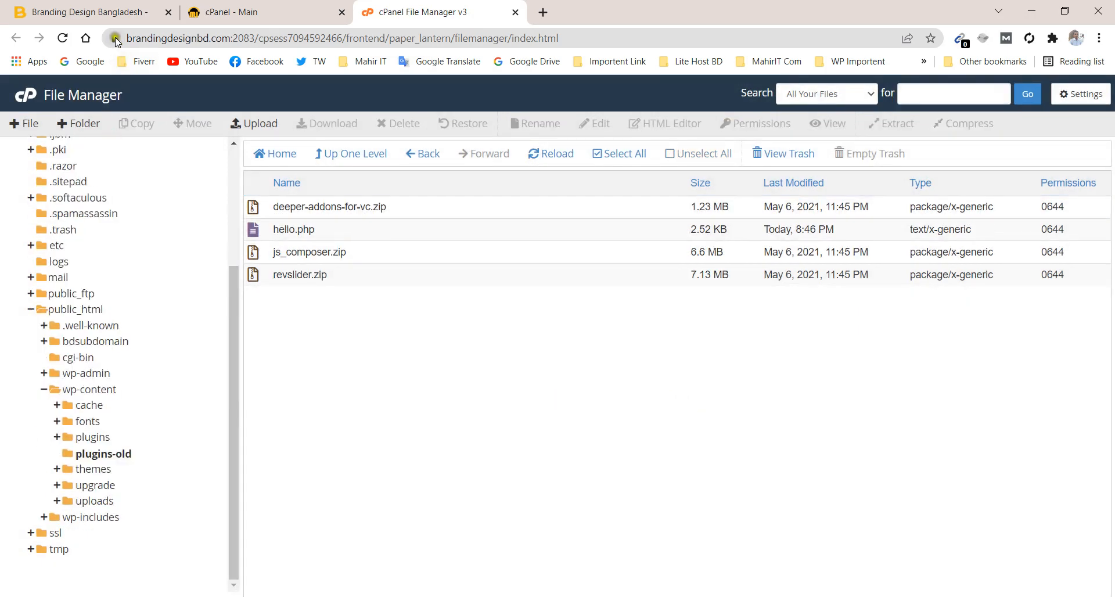
- Reload brandingdesignbd.com to check the site with wpforms-lite restored, and return to File Manager
click(66, 12)
click(65, 38)
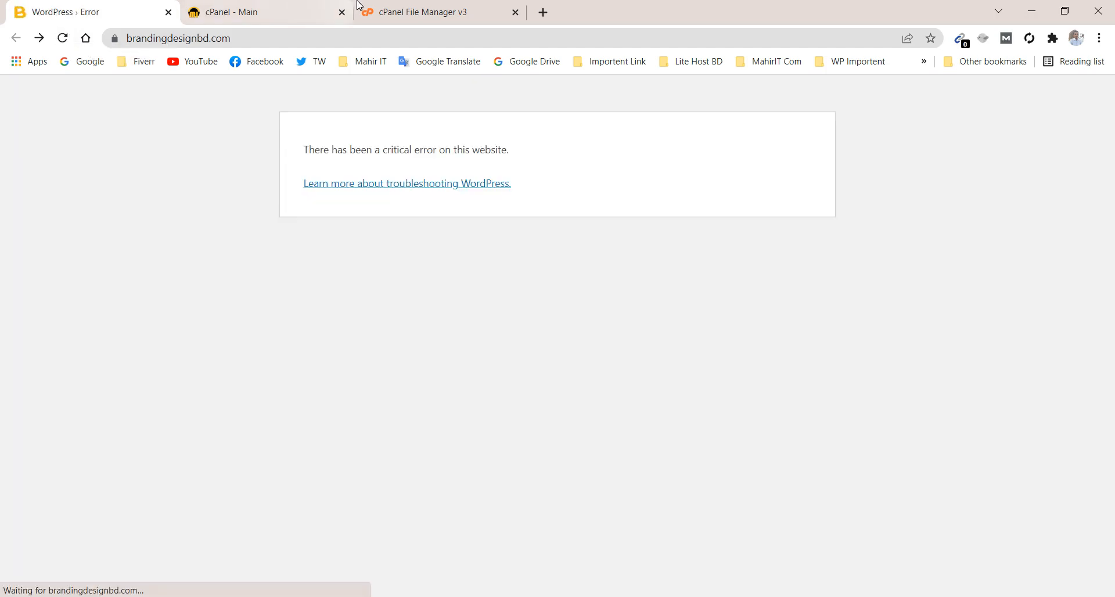
click(438, 7)
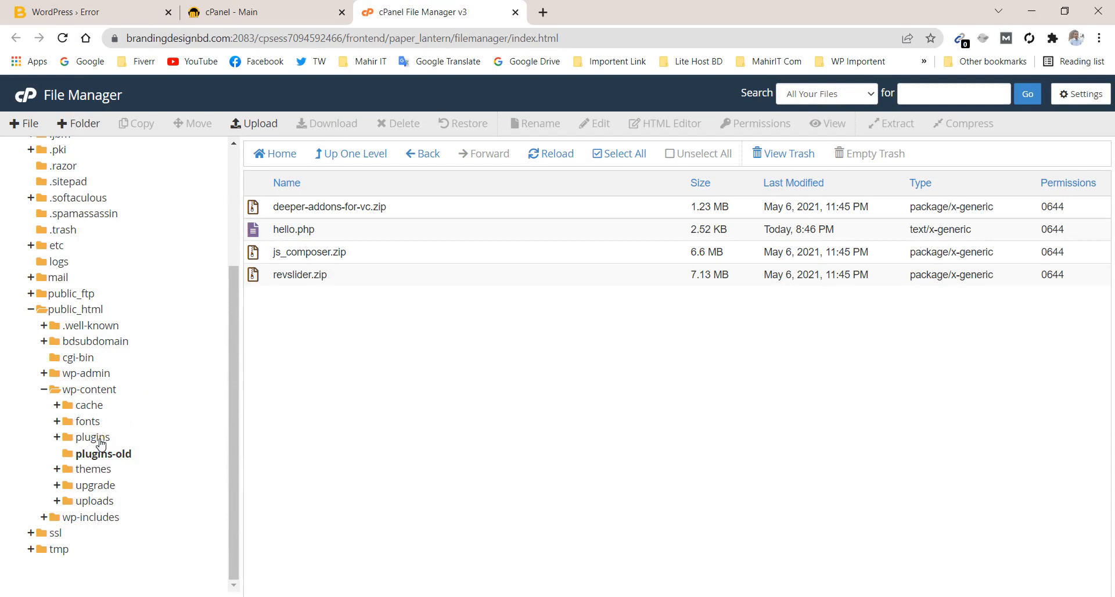
- Open the wp-content/plugins folder and select the wpforms-lite folder in its file list
click(93, 437)
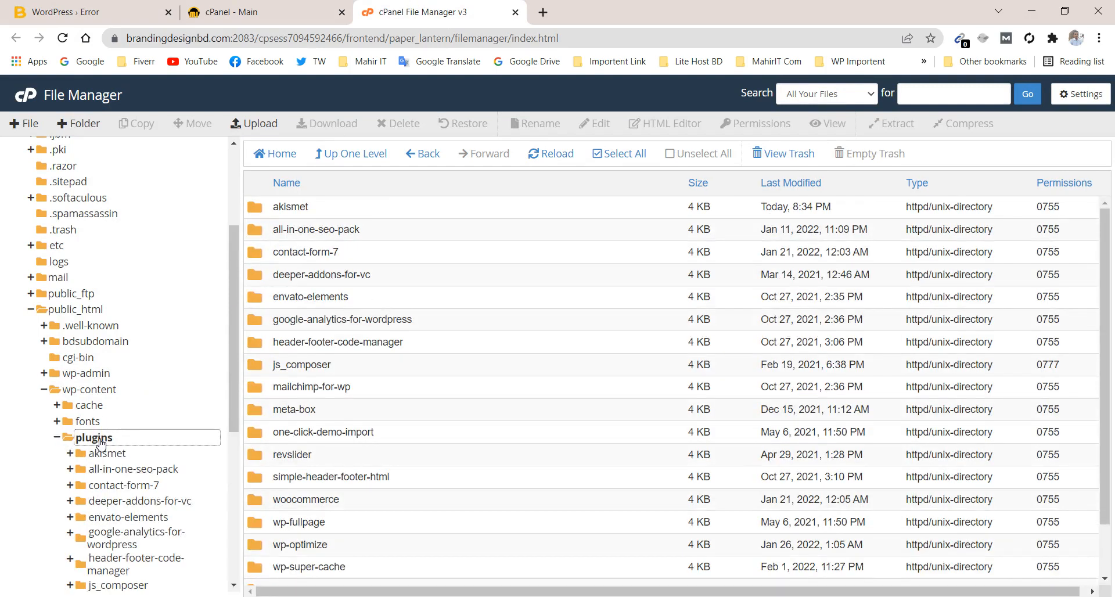
click(269, 548)
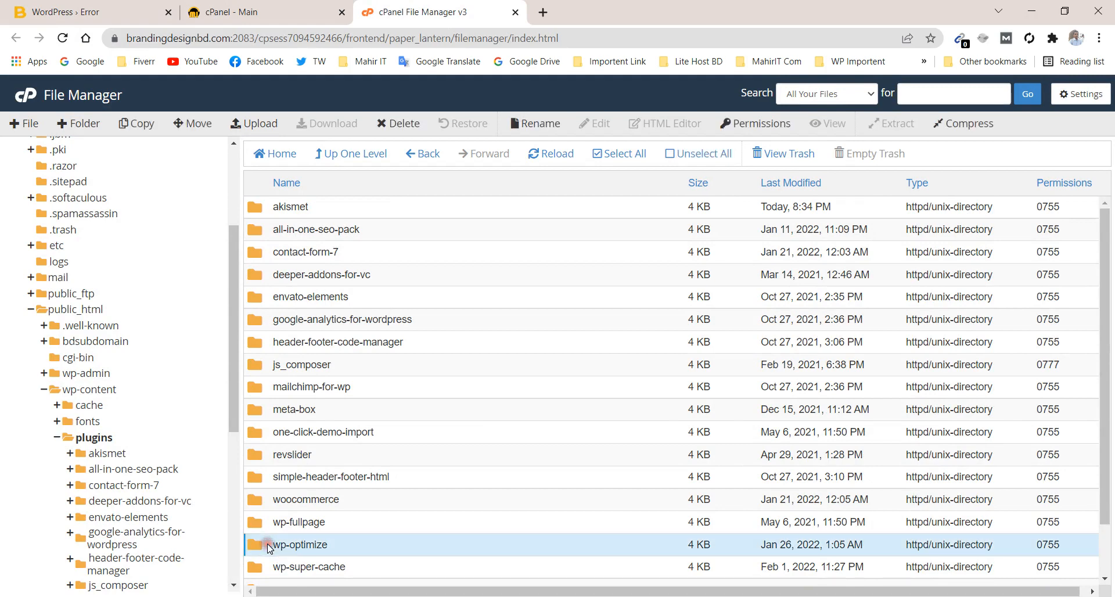
key(Down)
key(Down)
key(Down)
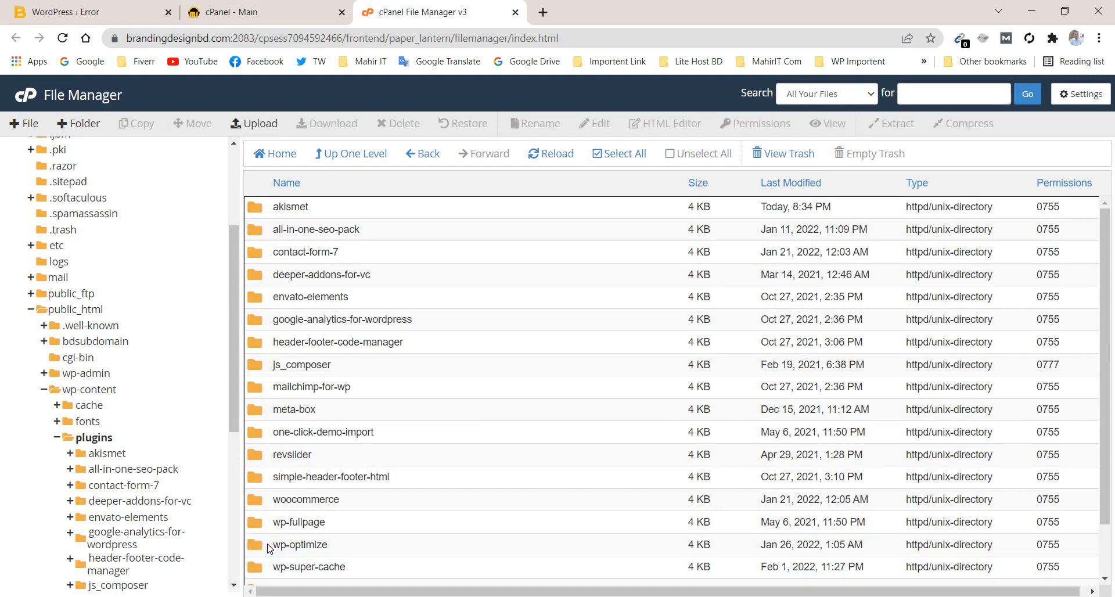
click(1110, 580)
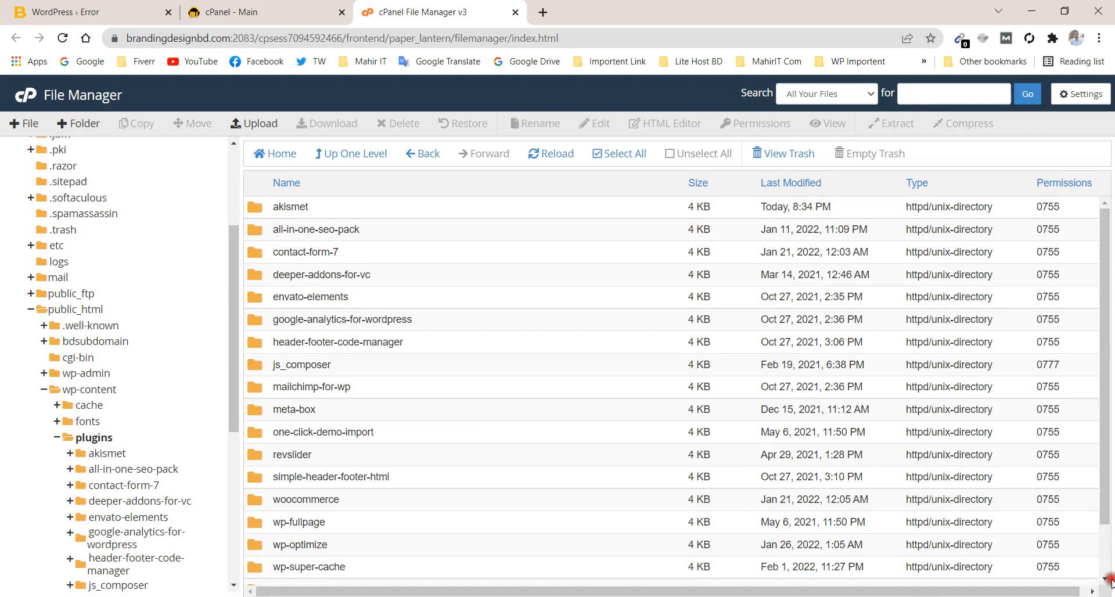
click(1107, 578)
click(1108, 578)
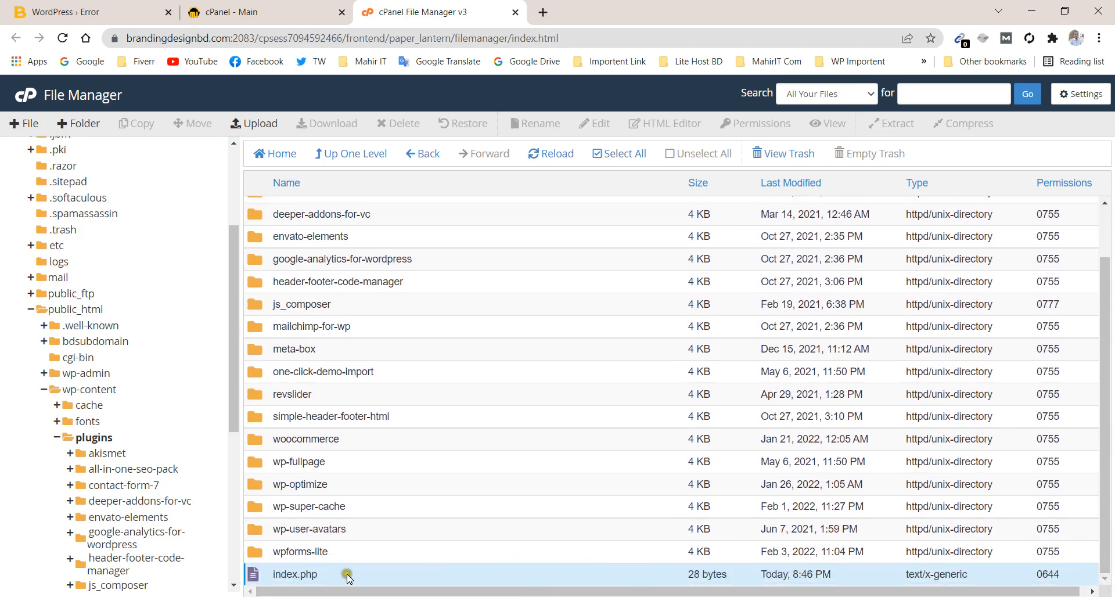
click(264, 558)
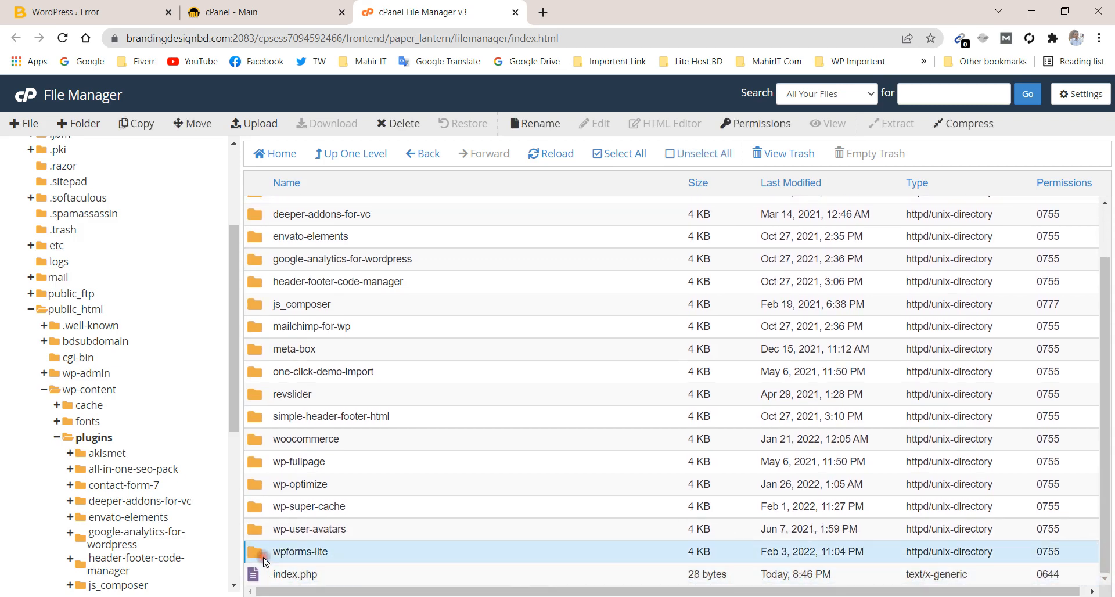
- Reload brandingdesignbd.com once more to recheck it while wpforms-lite is in place, and return to File Manager
click(127, 7)
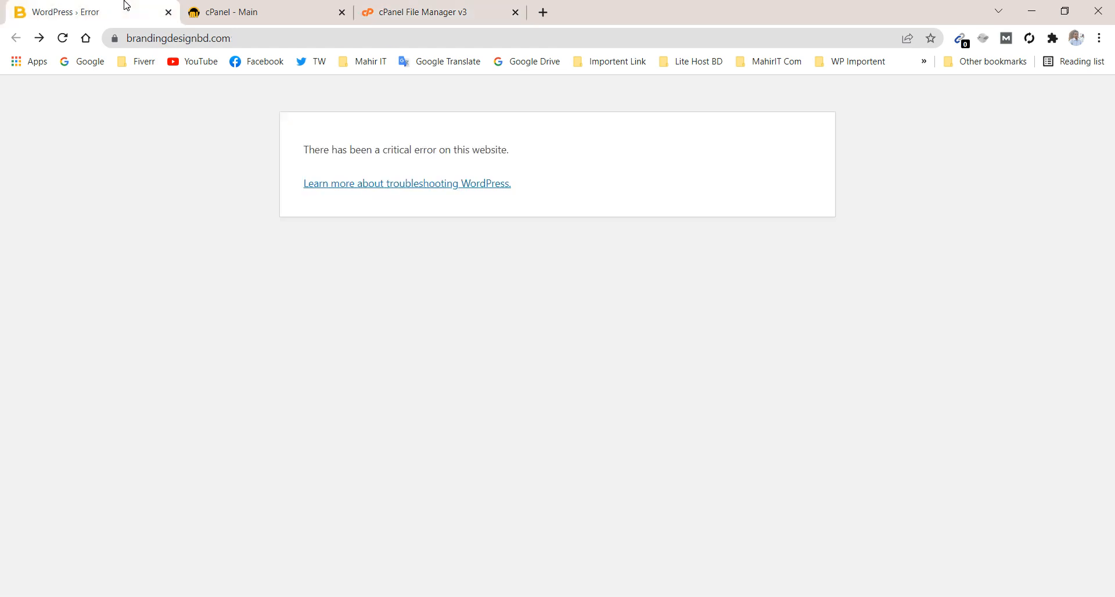
click(64, 38)
click(451, 5)
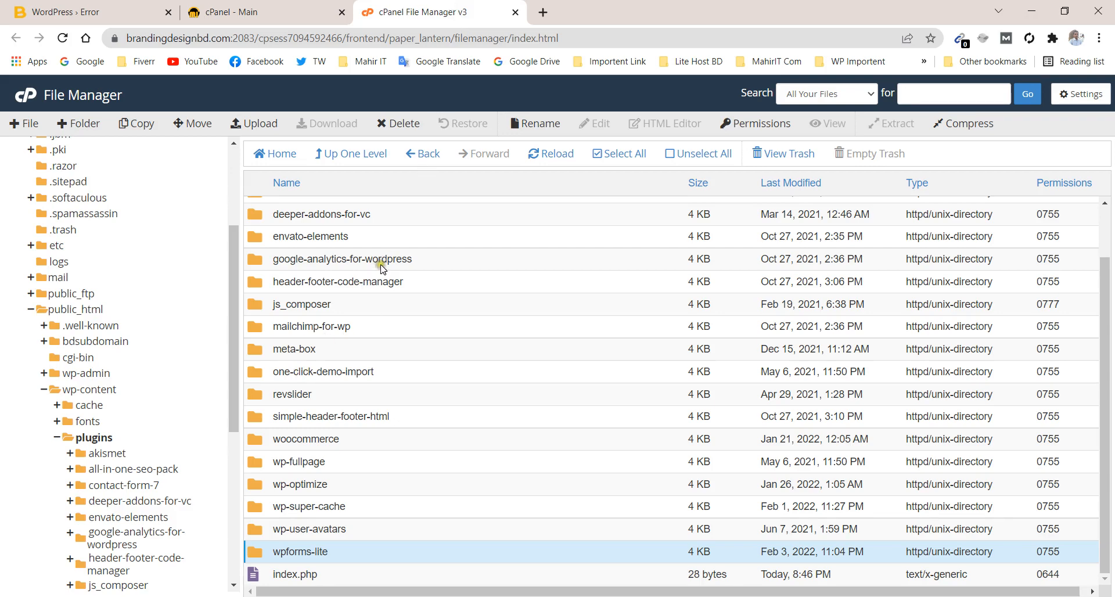
- Move the selected wpforms-lite folder to /public_html/wp-content/plugins-old and reload brandingdesignbd.com to check the site without it
click(179, 123)
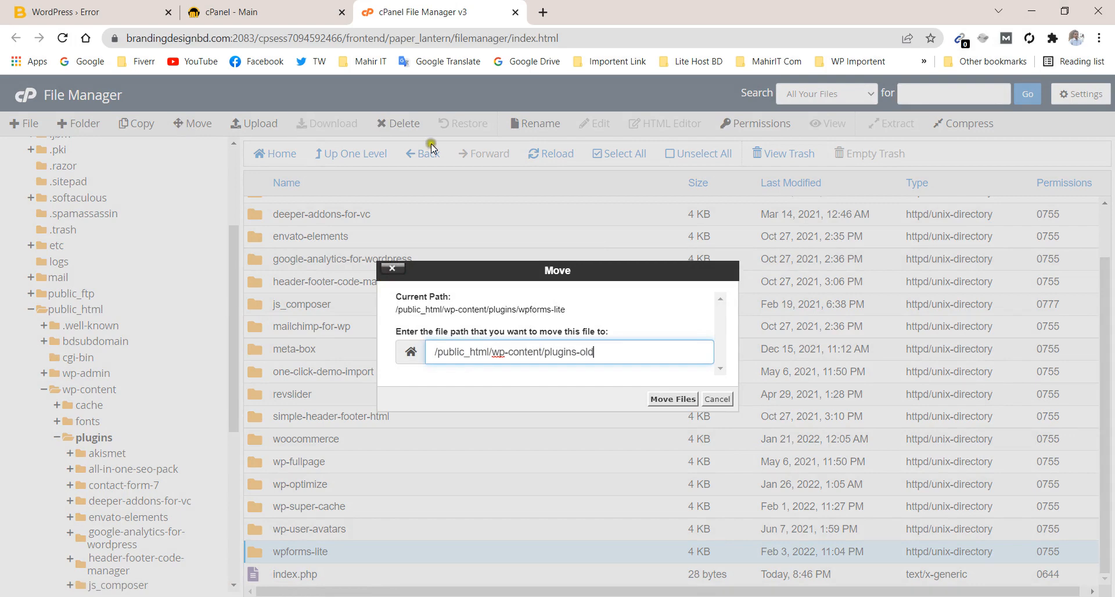
click(654, 400)
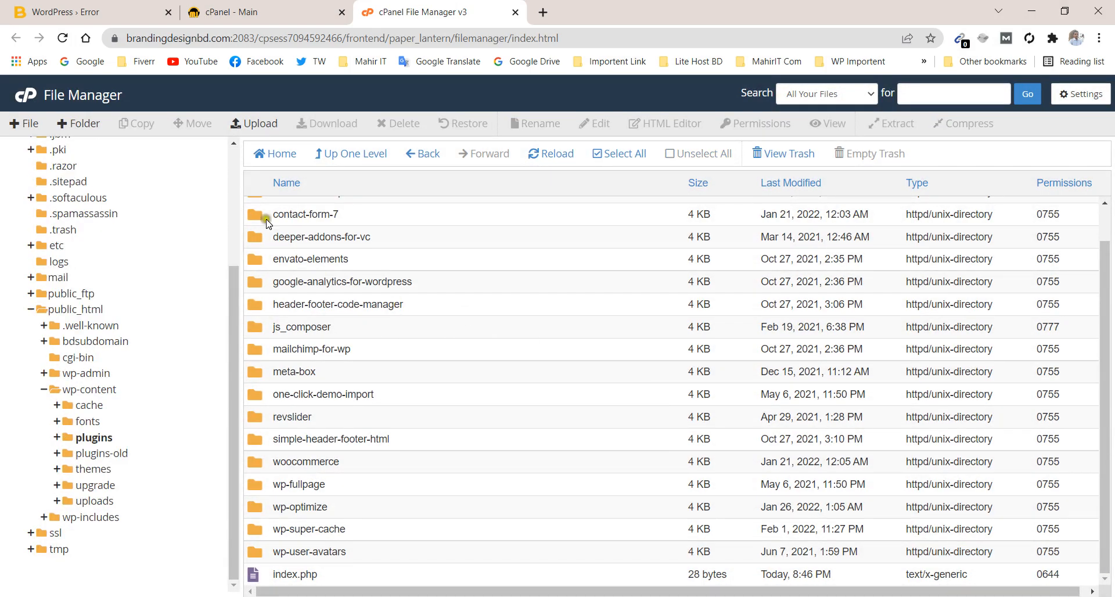
click(122, 5)
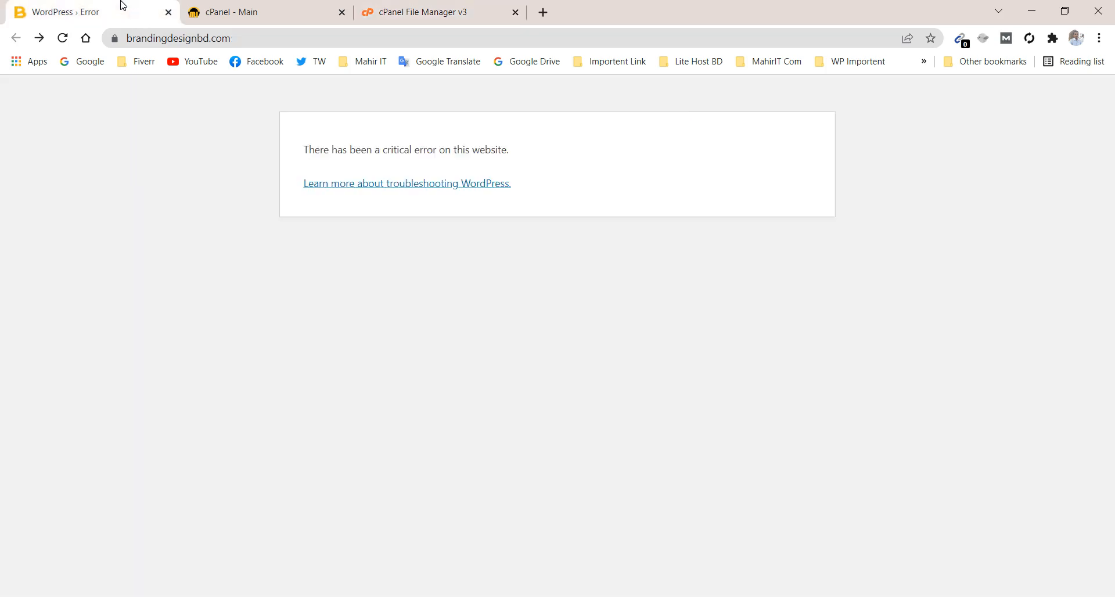
click(62, 39)
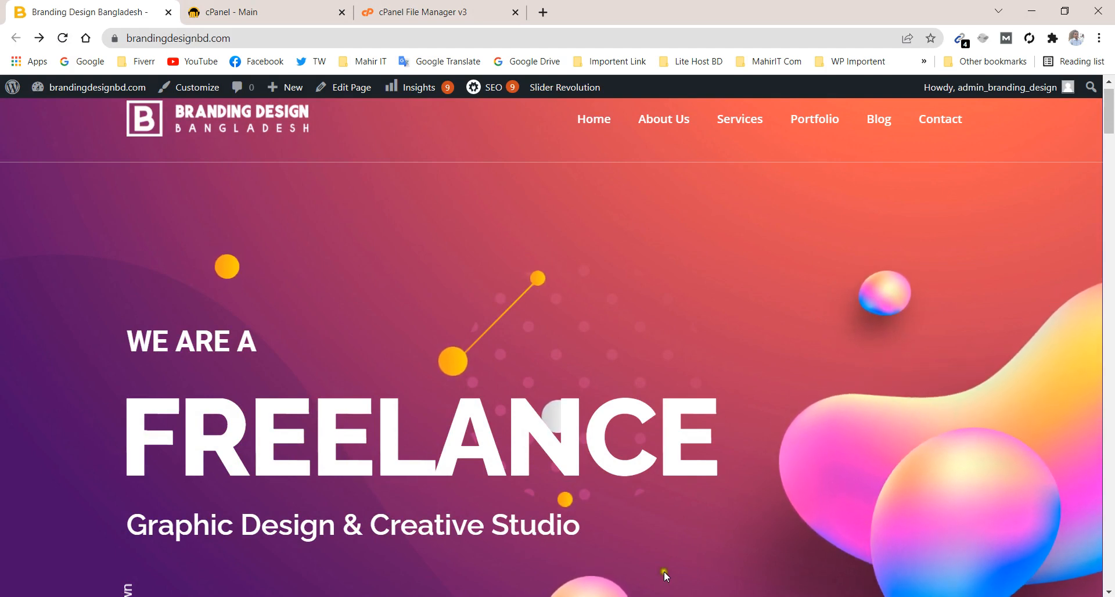
click(626, 596)
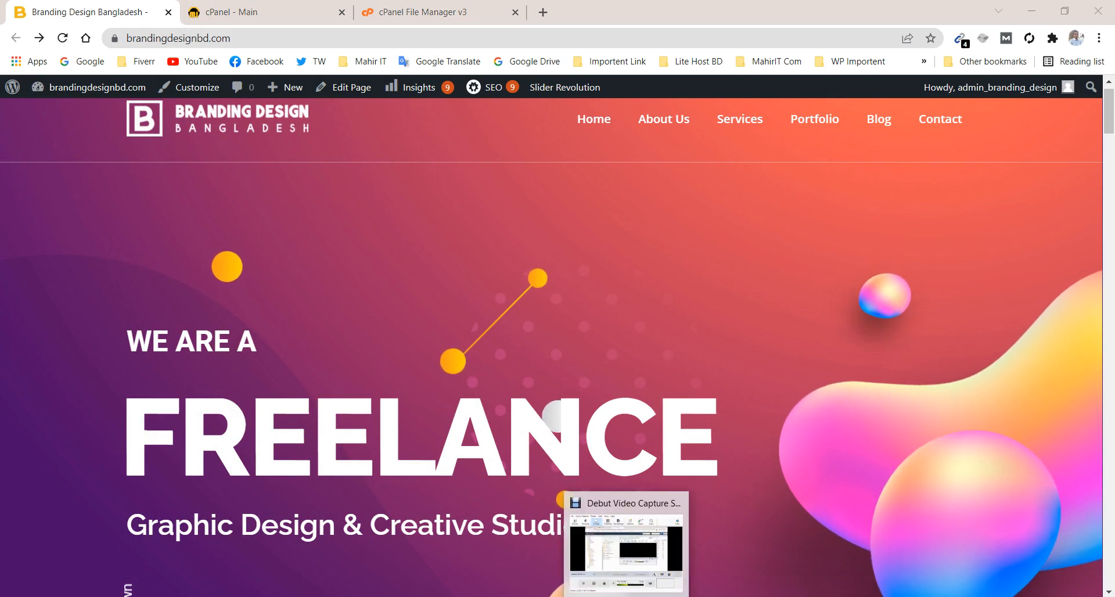
click(626, 596)
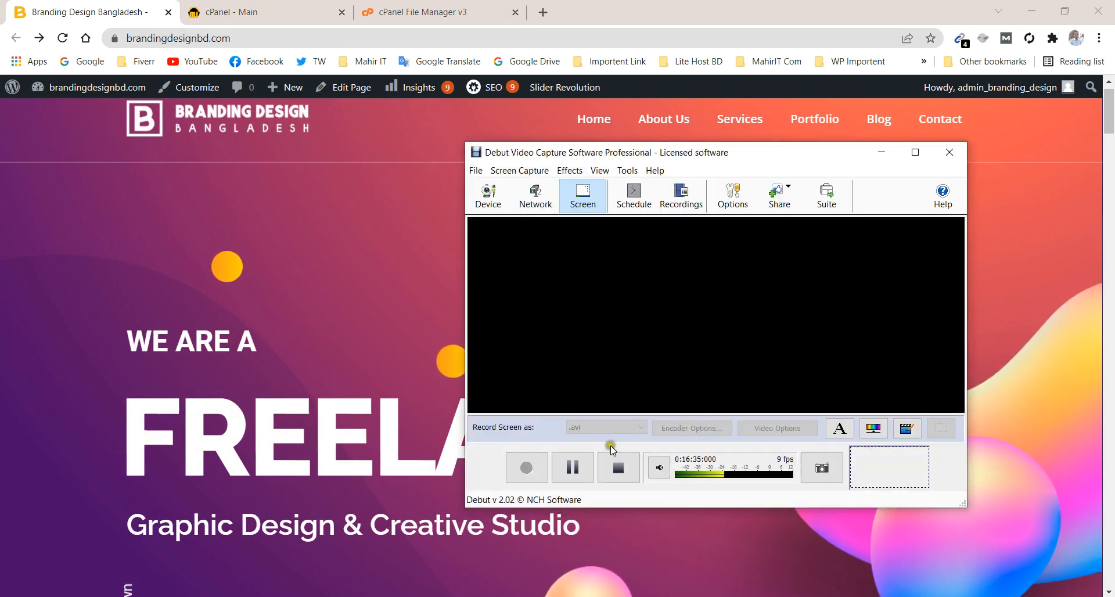